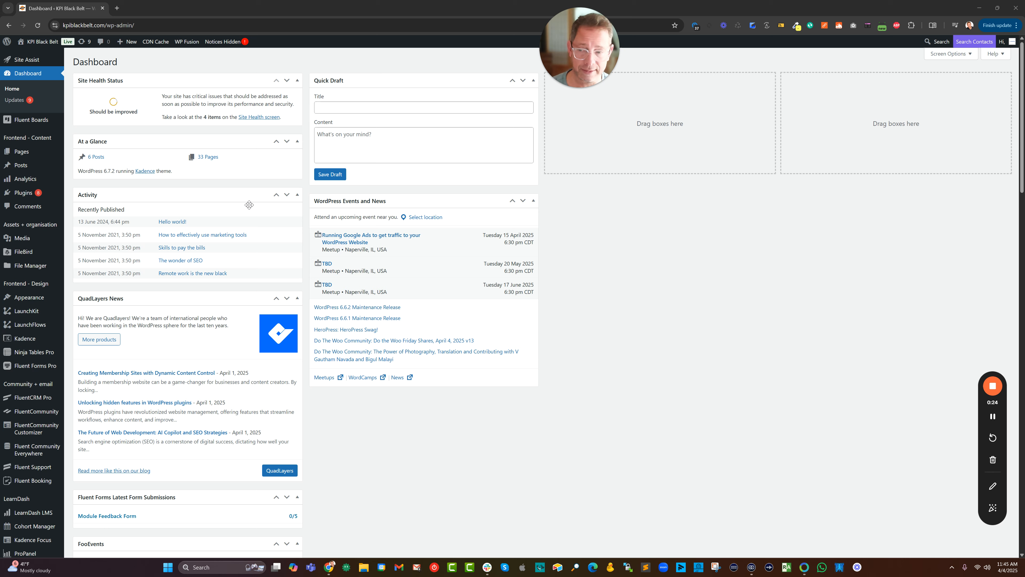
# Open the list of LearnDash courses from the WordPress dashboard.
pyautogui.scroll(-5, 14, 407)
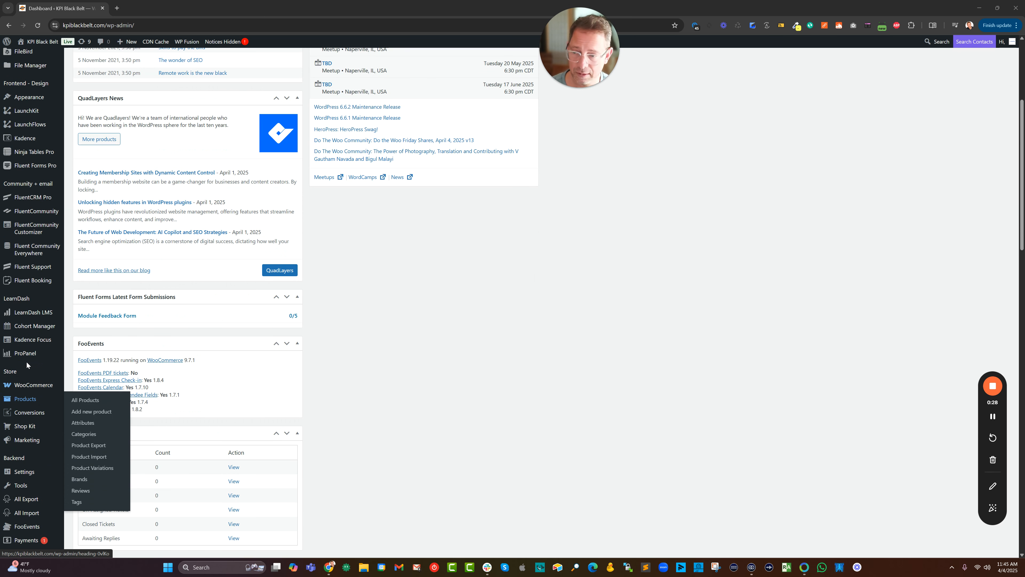
pyautogui.moveTo(35, 320)
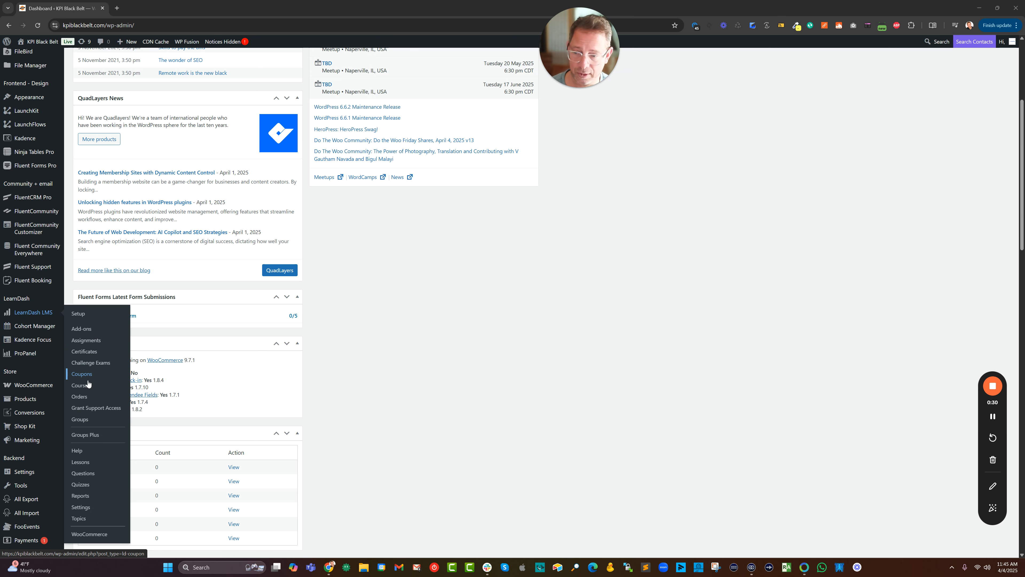
pyautogui.click(87, 384)
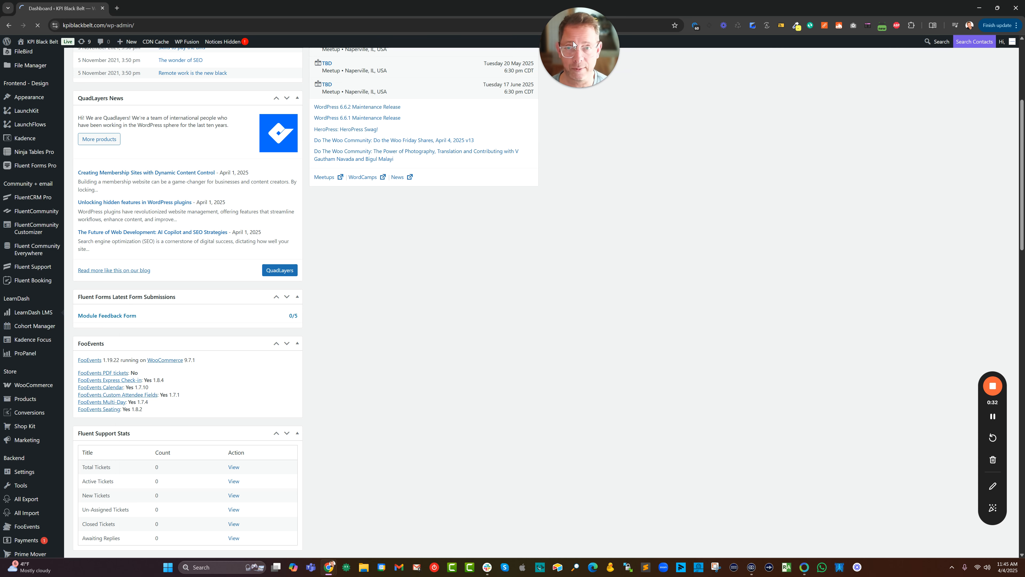
pyautogui.moveTo(565, 66)
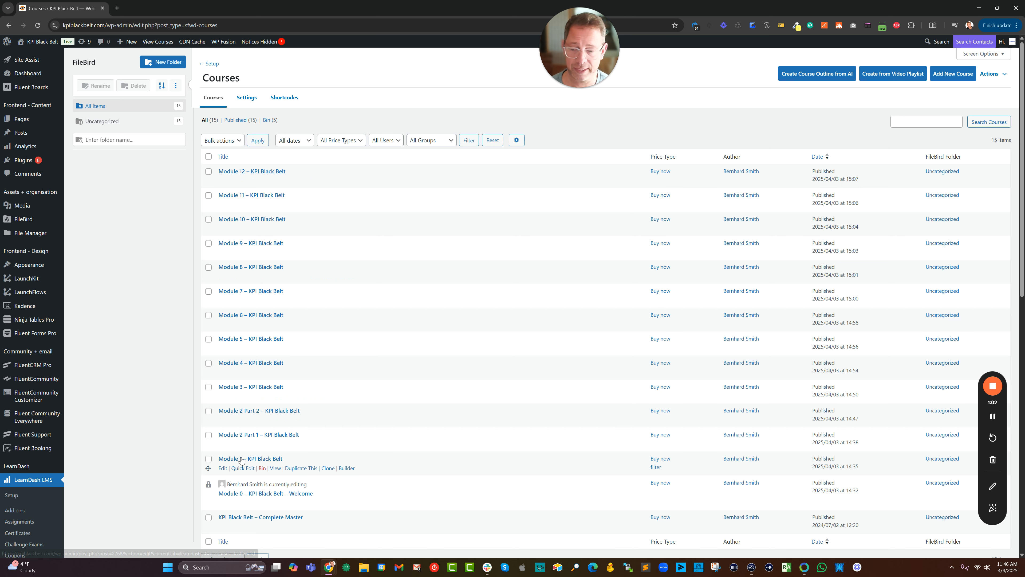
# Open the Module 1 – KPI Black Belt course for editing, view its builder outline, and return to the course list.
pyautogui.click(223, 468)
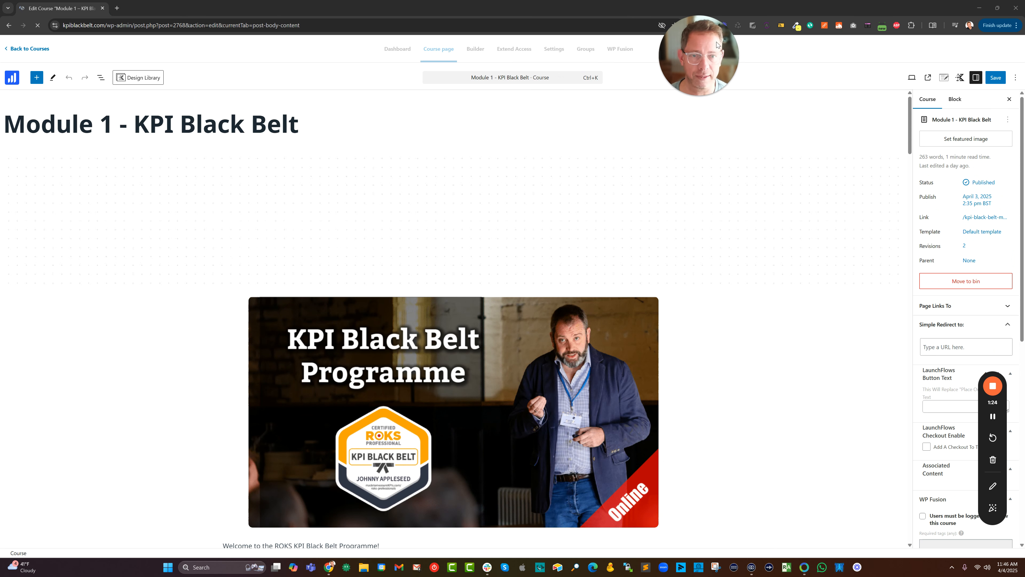
pyautogui.click(476, 51)
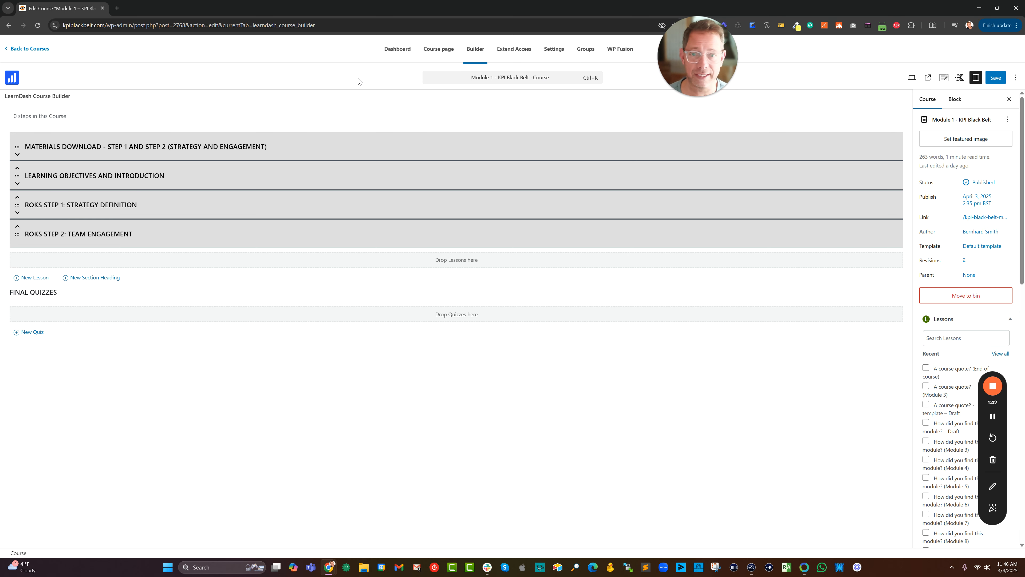
pyautogui.click(16, 50)
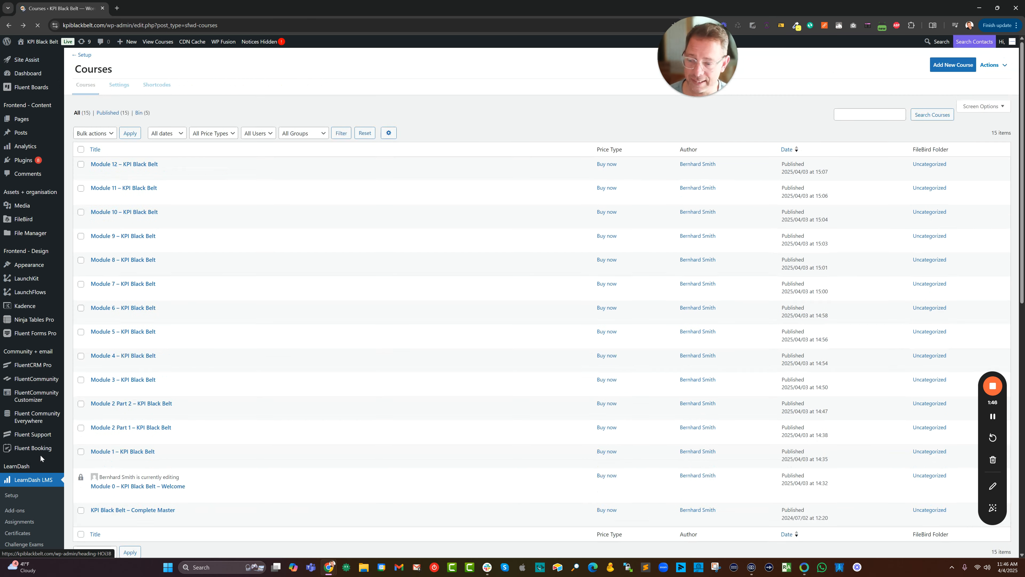
# Open the LearnDash lessons list and view the "How did you find this module? (Module 1)" lesson on the site.
pyautogui.scroll(-2, 41, 458)
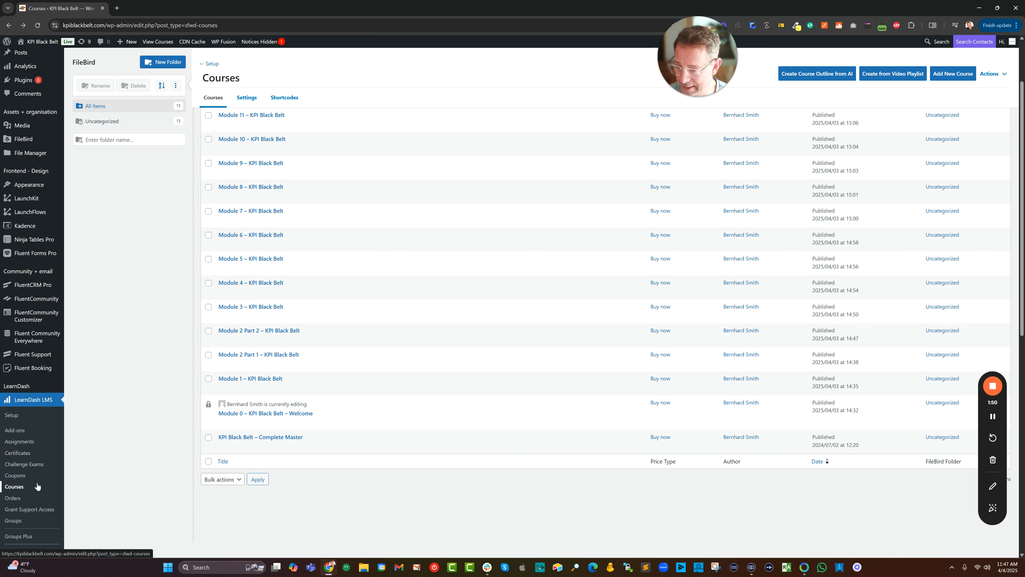
pyautogui.scroll(-3, 37, 487)
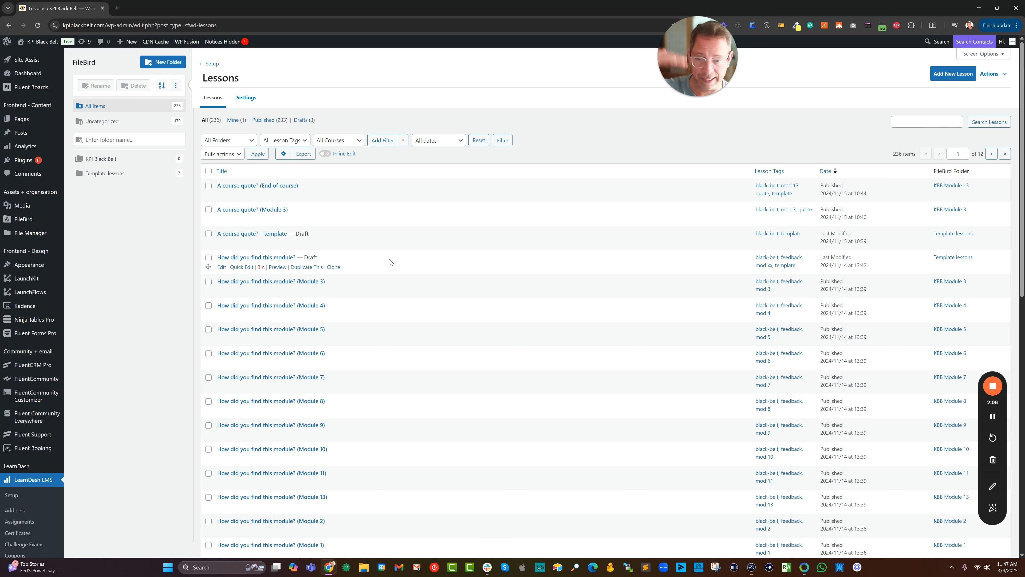
pyautogui.scroll(-3, 332, 313)
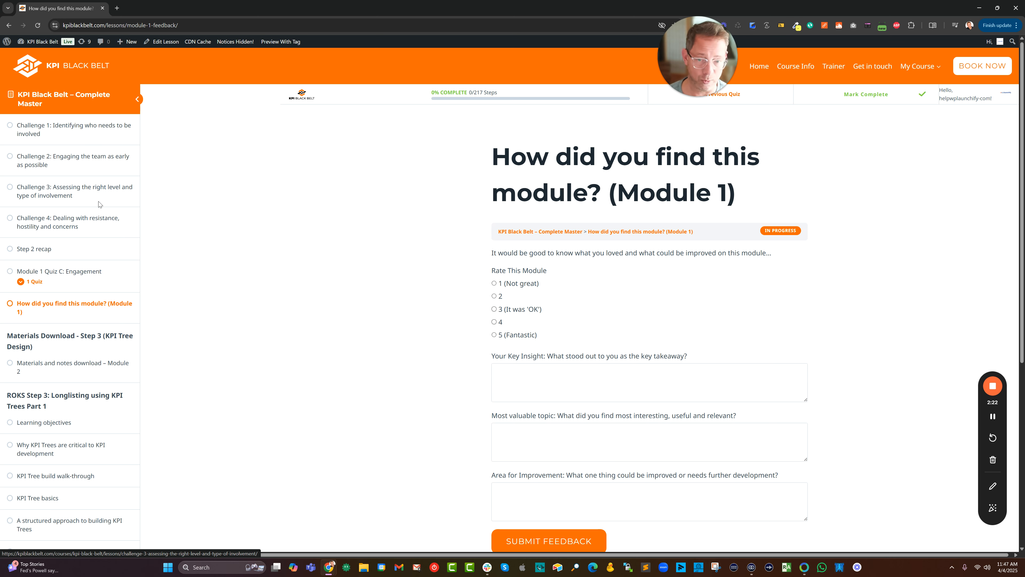
# Copy the web address of the Module 1 feedback lesson and return to the lessons list.
pyautogui.click(133, 26)
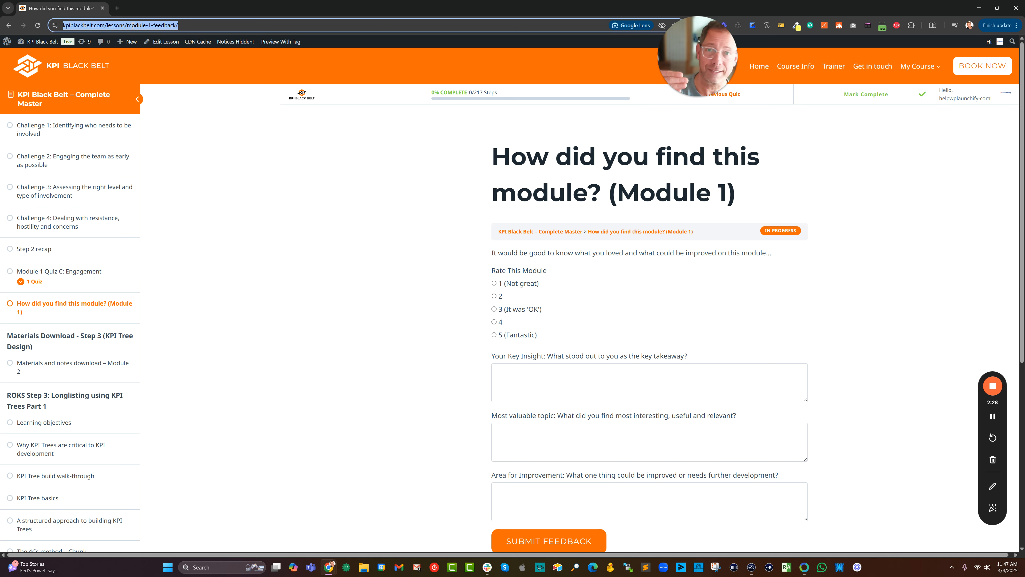
pyautogui.rightClick(133, 26)
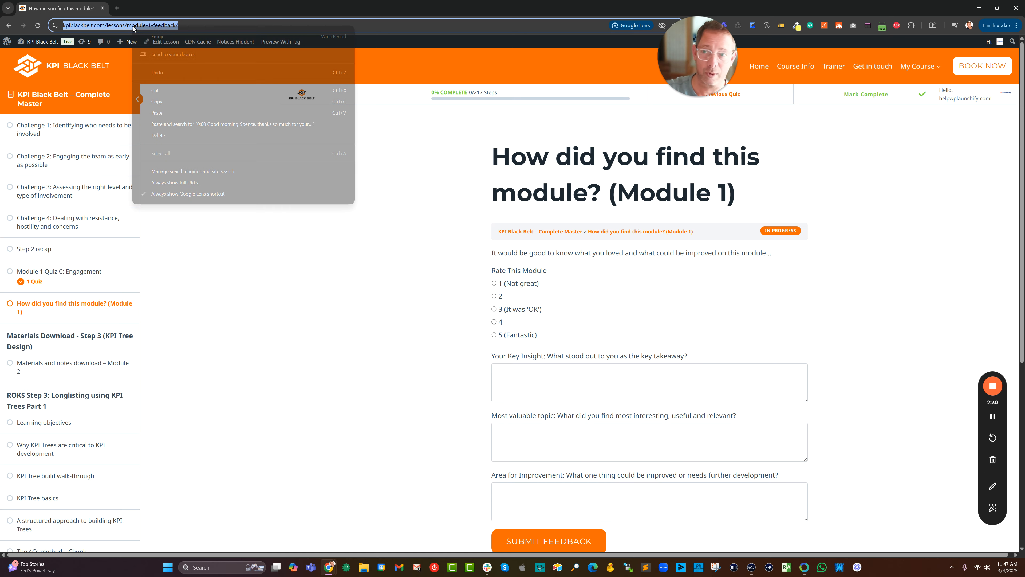
pyautogui.click(163, 104)
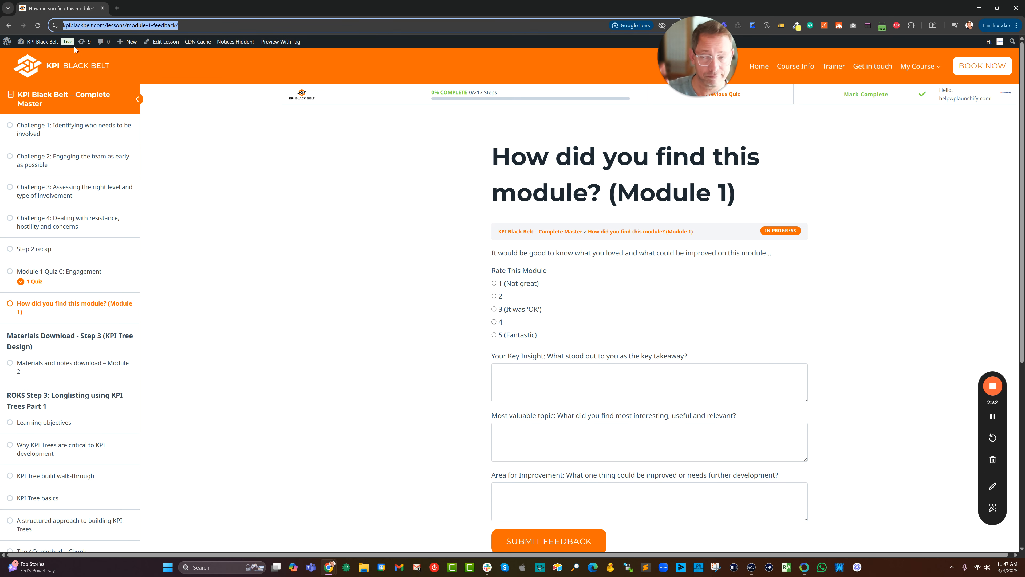
pyautogui.click(8, 25)
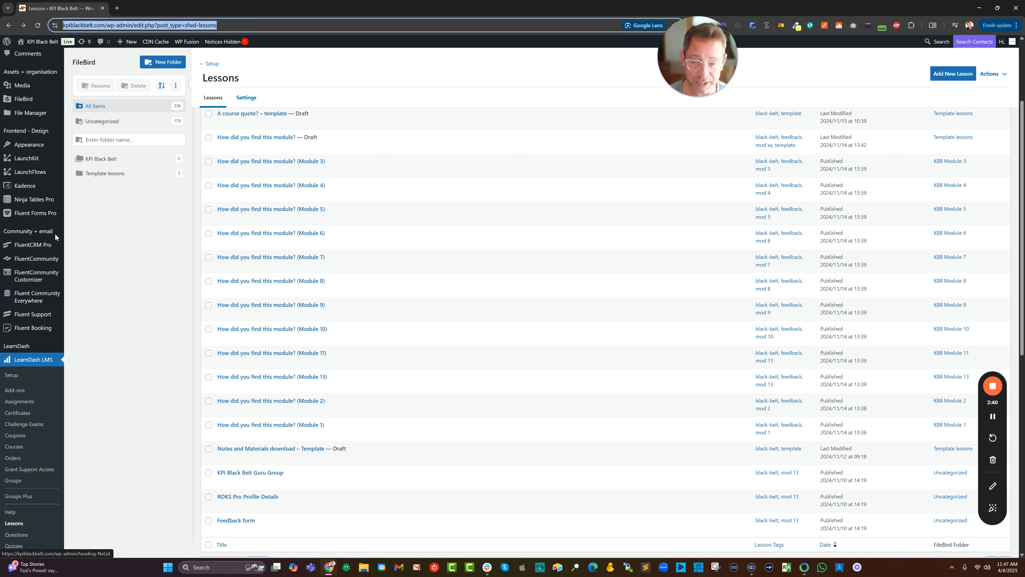
pyautogui.scroll(-6, 33, 307)
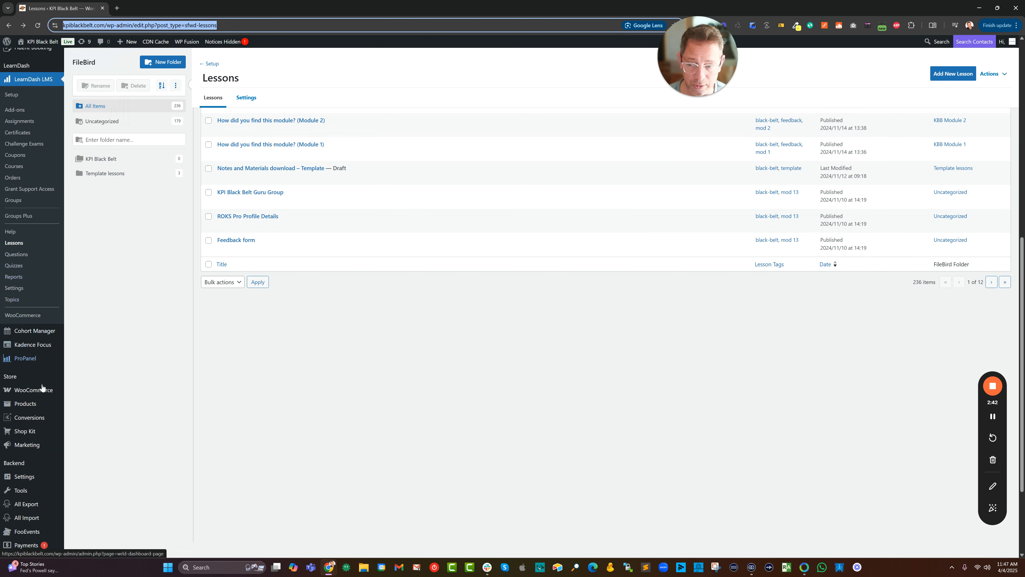
pyautogui.scroll(6, 33, 312)
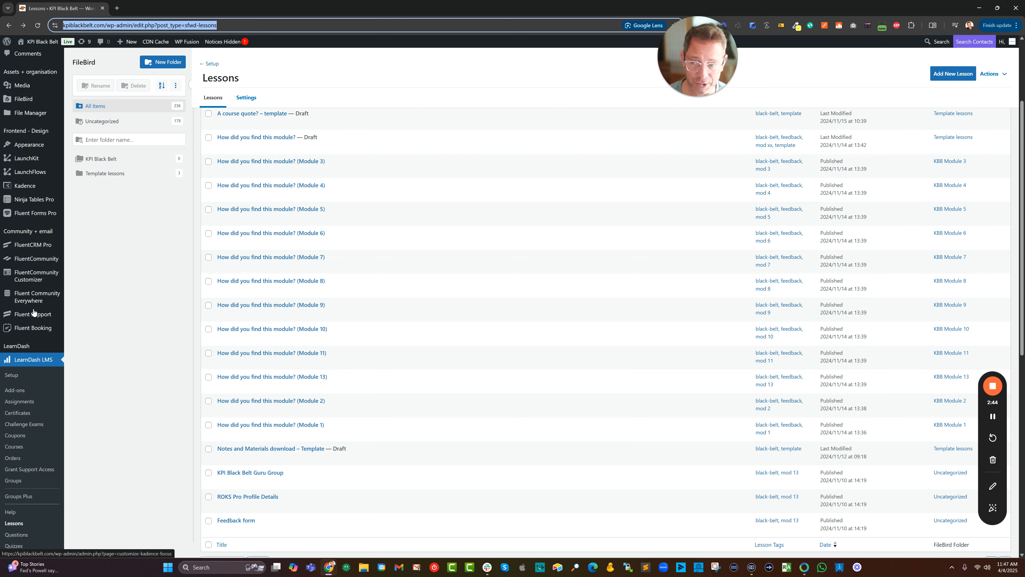
pyautogui.moveTo(45, 218)
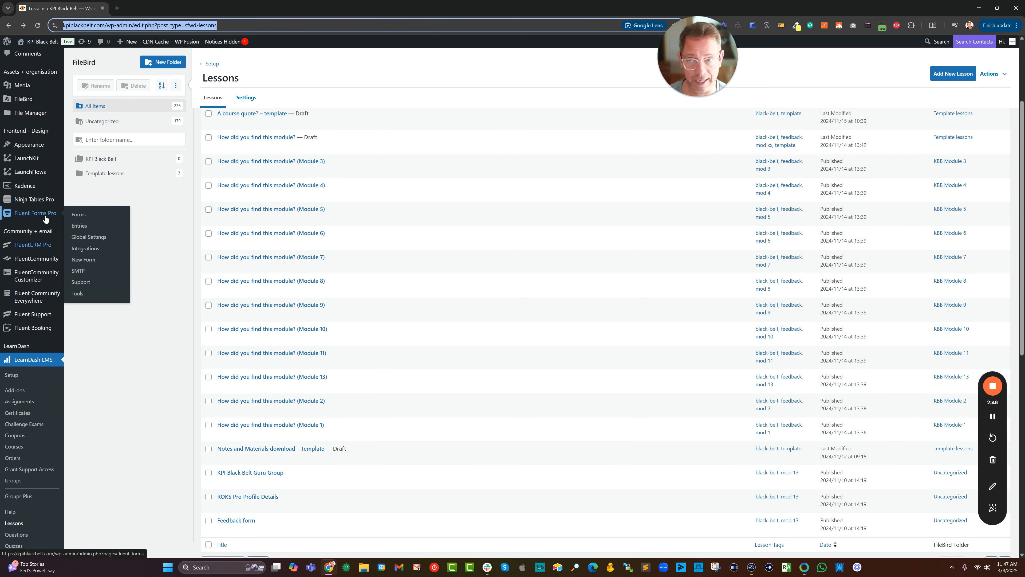
pyautogui.moveTo(57, 201)
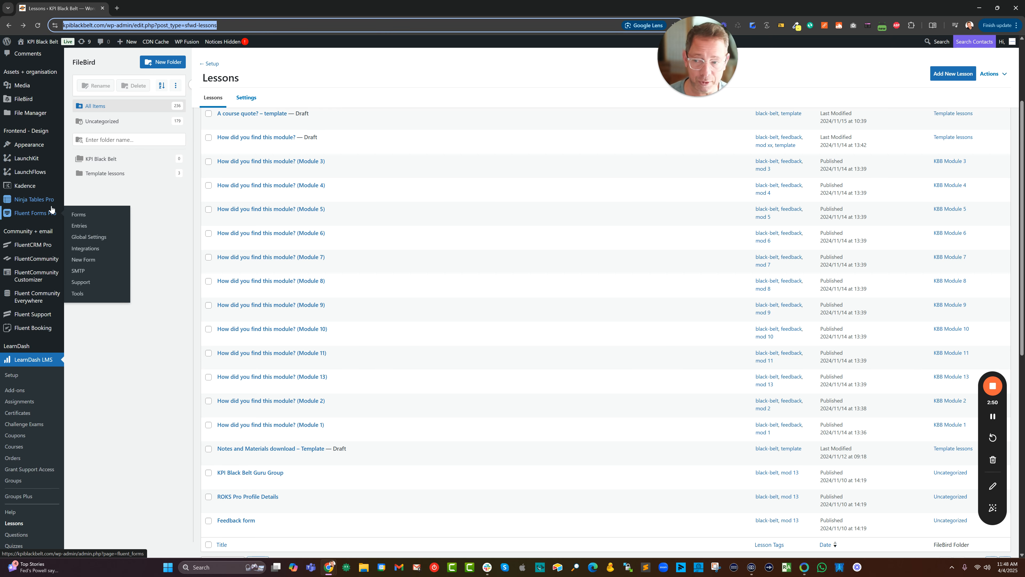
pyautogui.scroll(-6, 55, 214)
pyautogui.moveTo(36, 390)
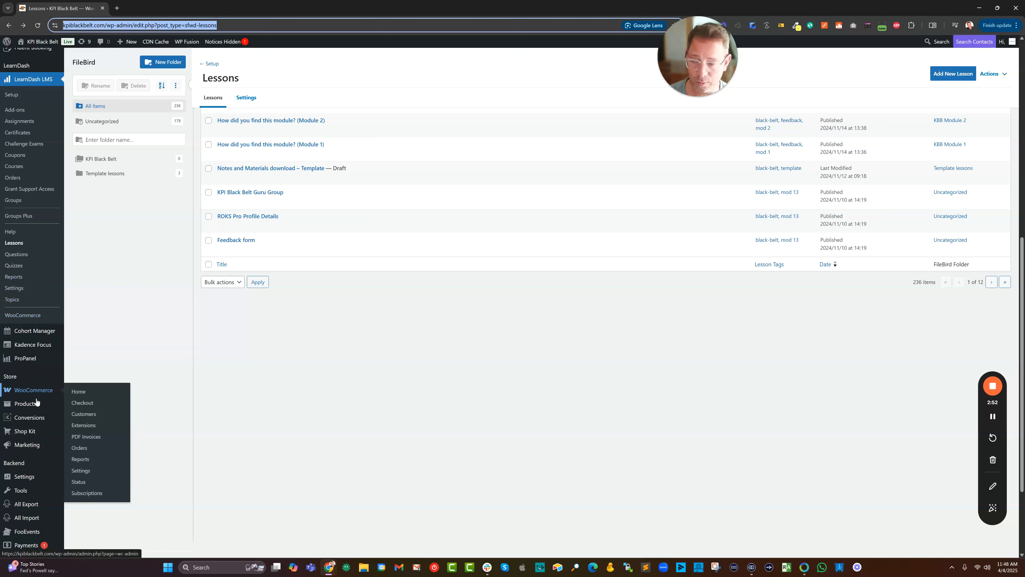
pyautogui.scroll(-1, 37, 388)
pyautogui.scroll(-2, 37, 400)
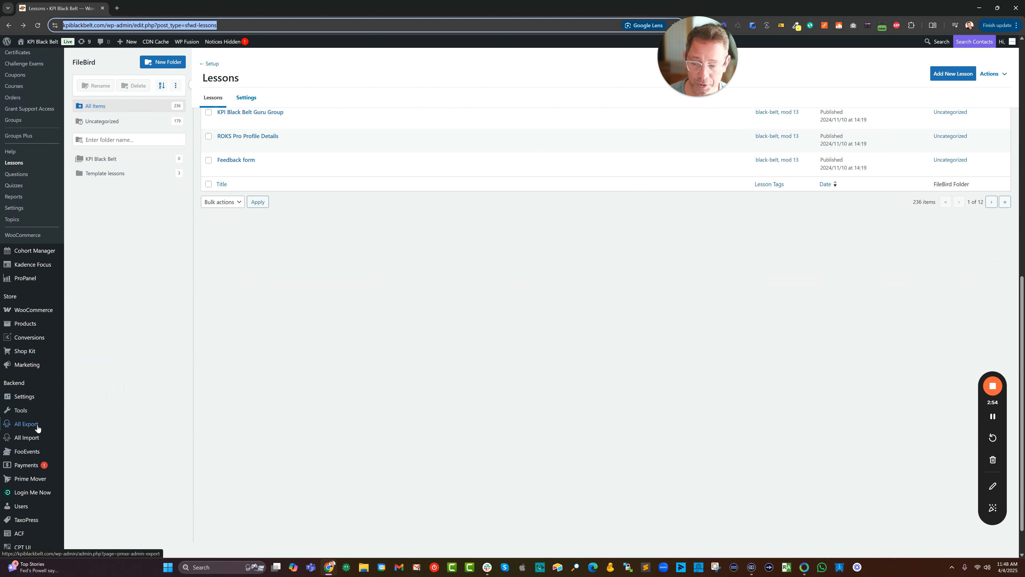
pyautogui.moveTo(38, 425)
pyautogui.scroll(-1, 46, 415)
pyautogui.moveTo(36, 474)
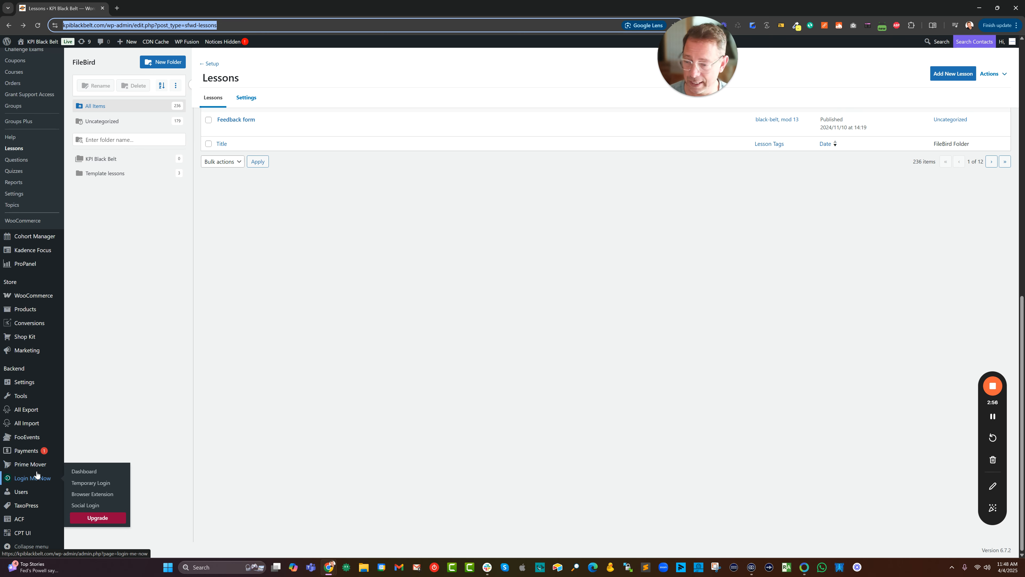
pyautogui.scroll(3, 36, 474)
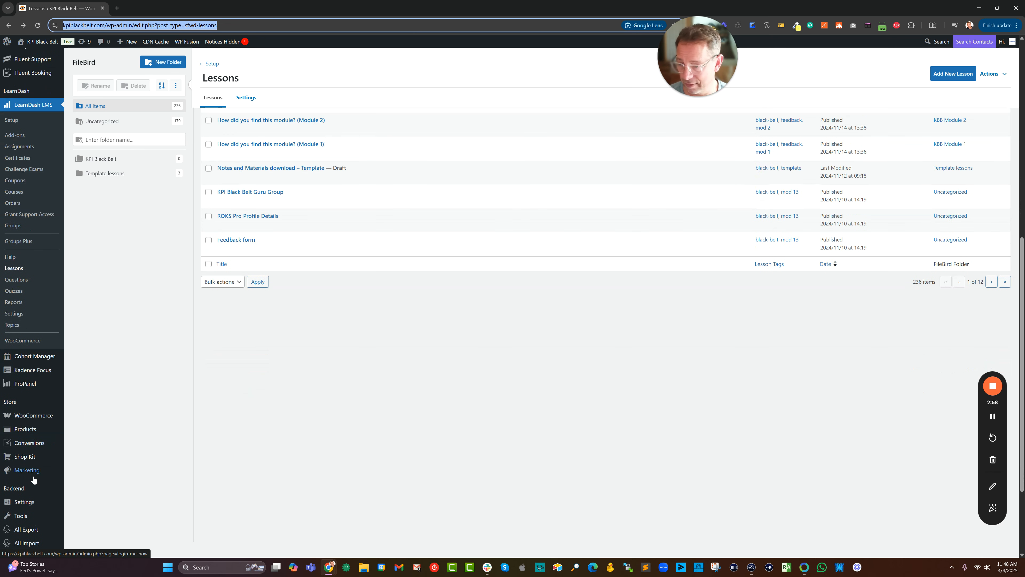
# Open Pages in a new browser tab and start a new page.
pyautogui.moveTo(36, 448)
pyautogui.scroll(8, 35, 448)
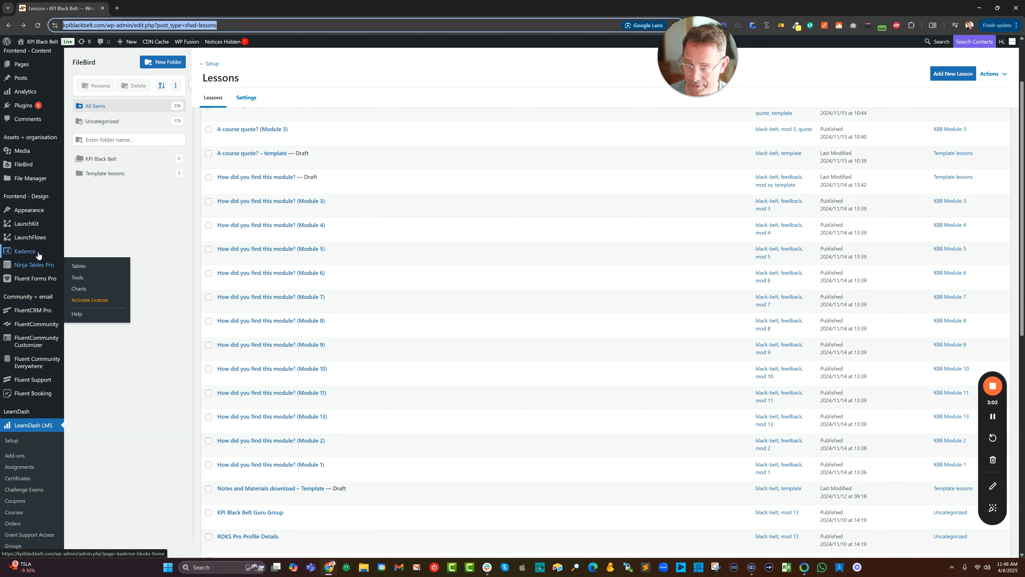
pyautogui.scroll(2, 26, 186)
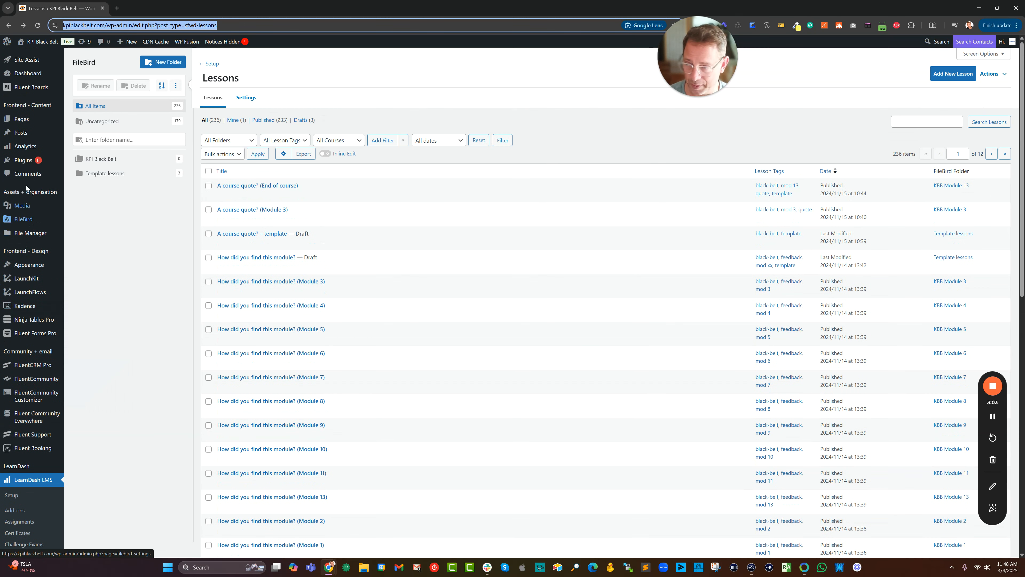
pyautogui.rightClick(19, 123)
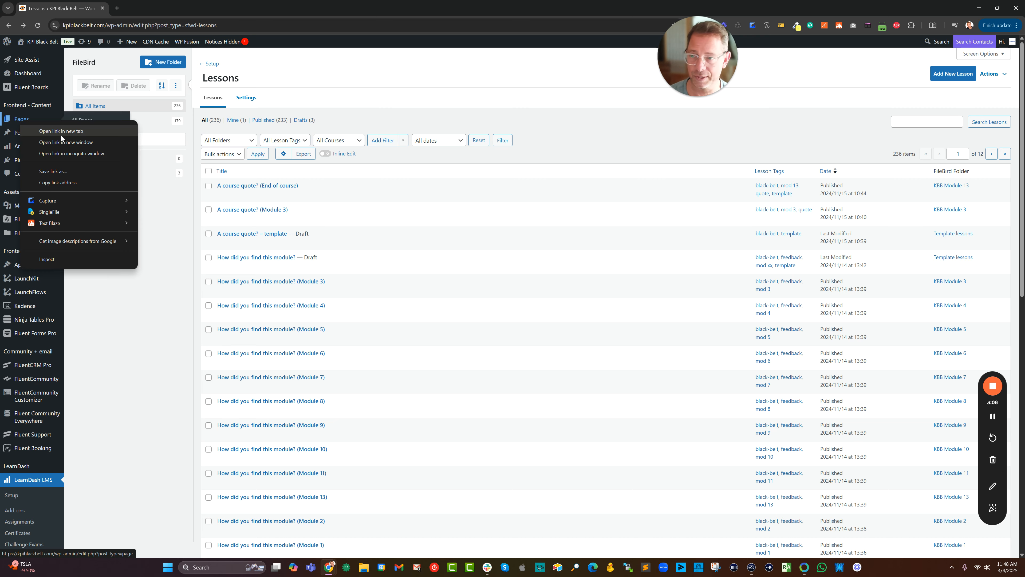
pyautogui.click(62, 131)
pyautogui.click(147, 9)
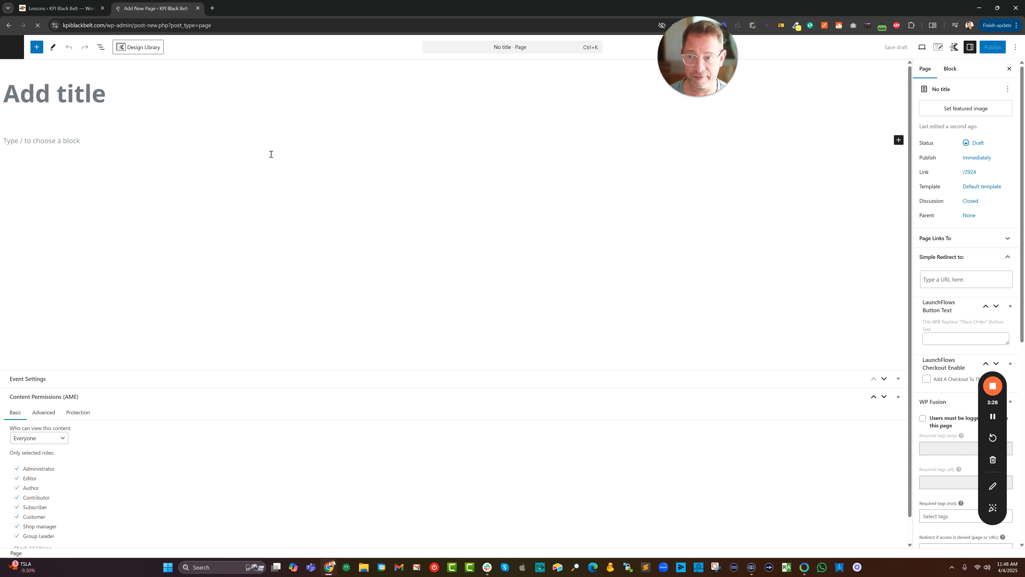
# In the page settings, disable the transparent header and page title and choose the Normal page layout.
pyautogui.click(939, 49)
pyautogui.click(1005, 108)
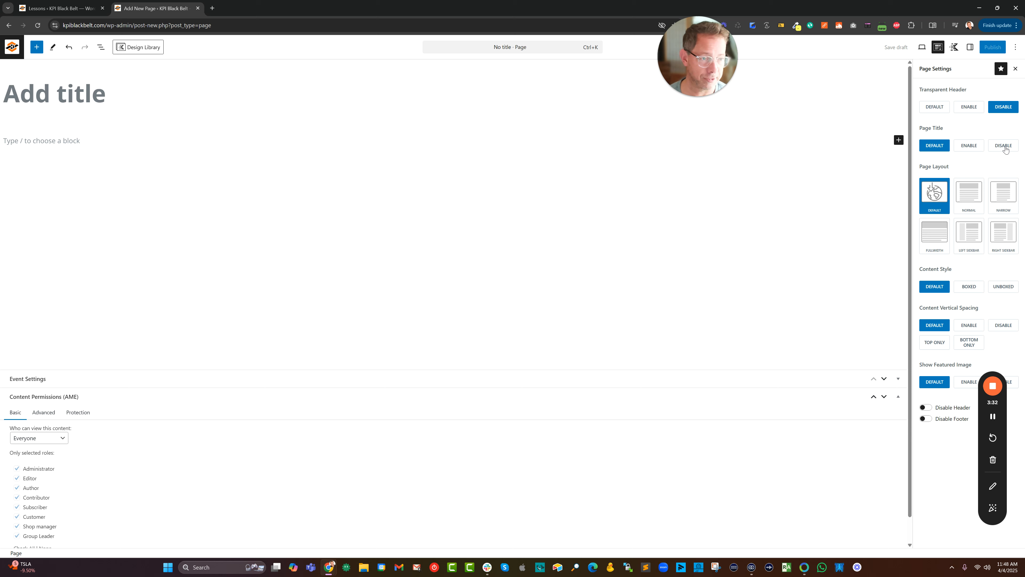
pyautogui.click(1005, 146)
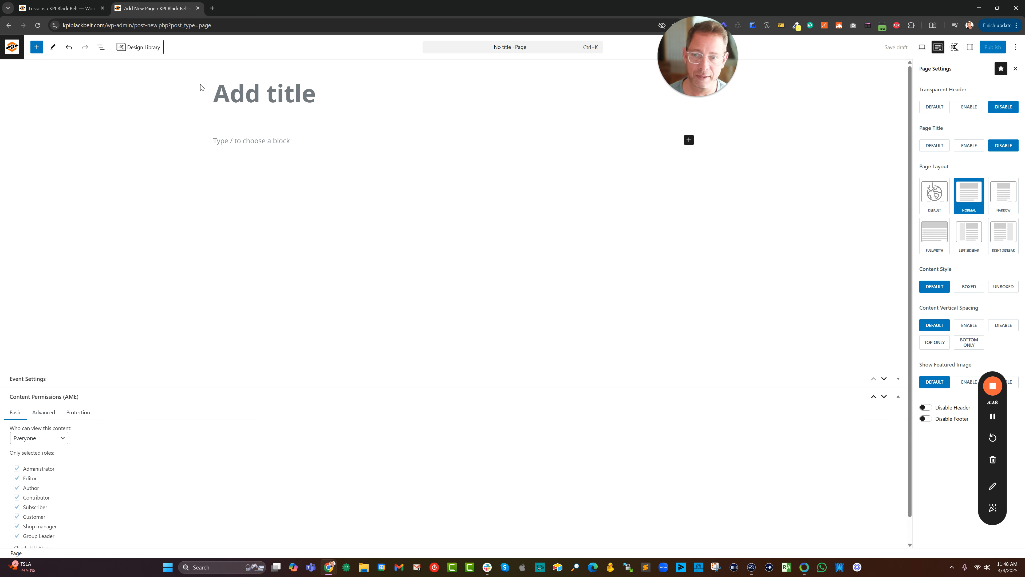
# Title the page with the client's first name followed by "Grid Of Courses (modules)".
pyautogui.write('Spence')
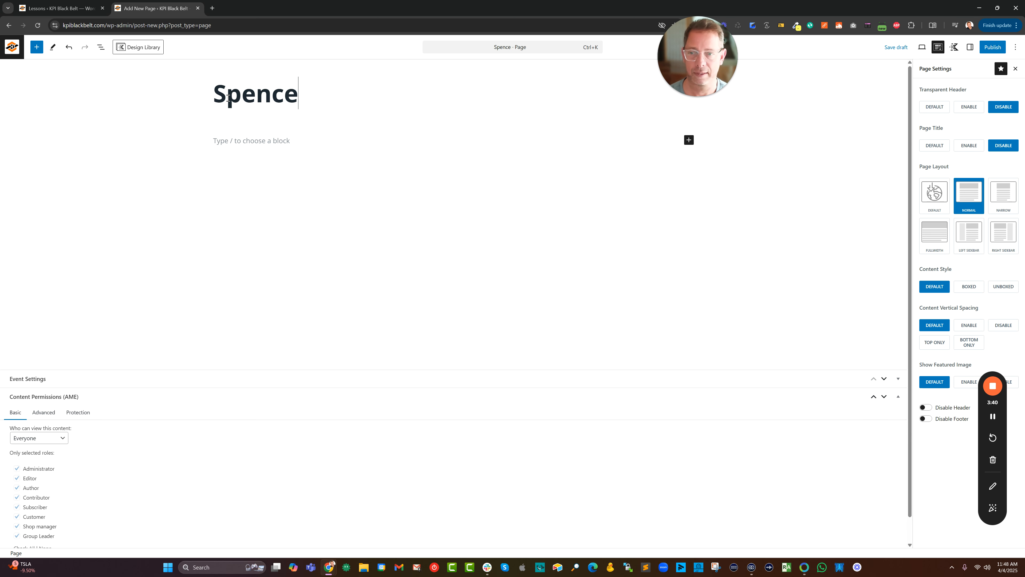
pyautogui.write(' Grid Of Cour')
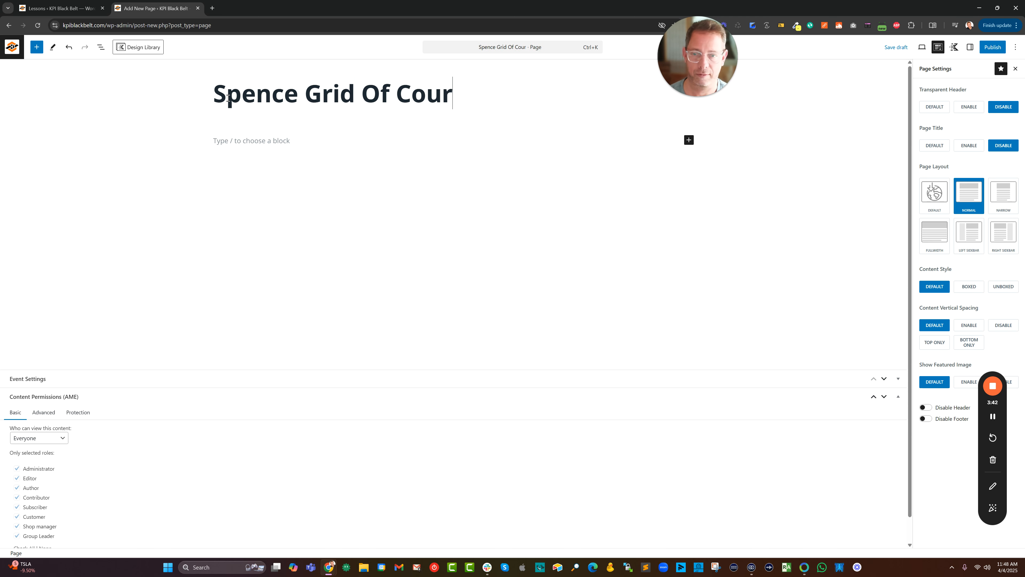
pyautogui.write('ses (')
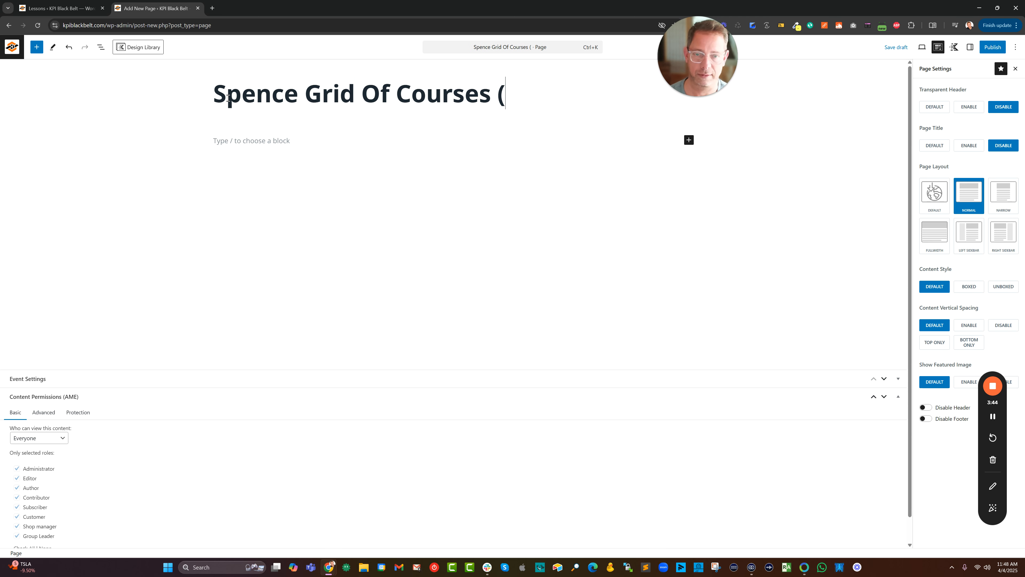
pyautogui.write('modules)')
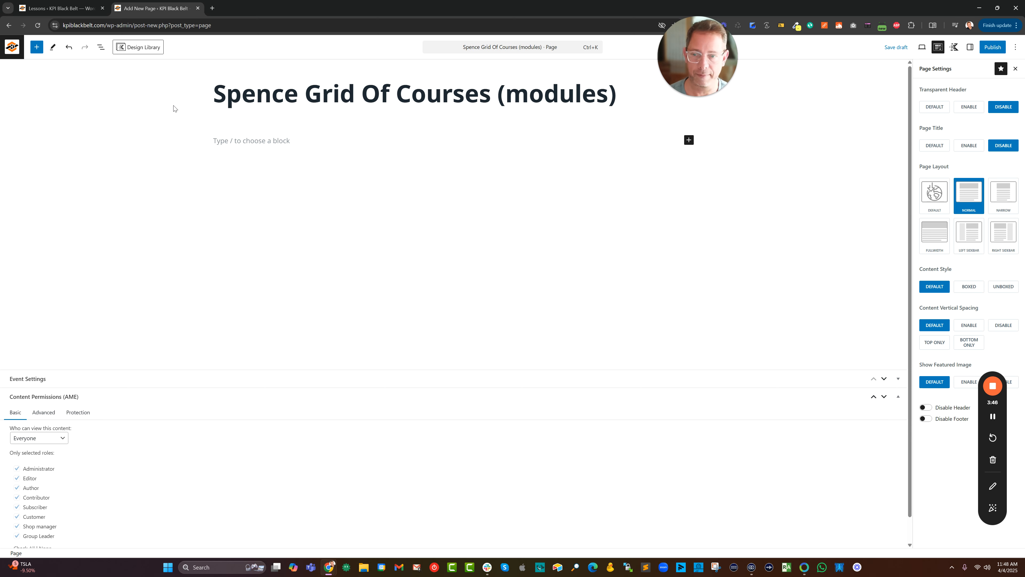
pyautogui.click(231, 141)
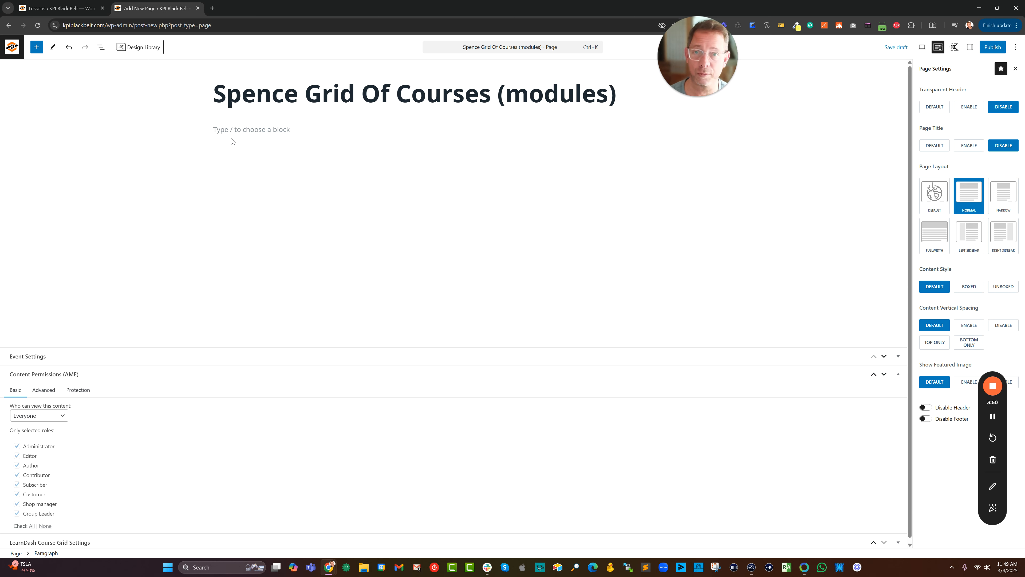
pyautogui.write('/post')
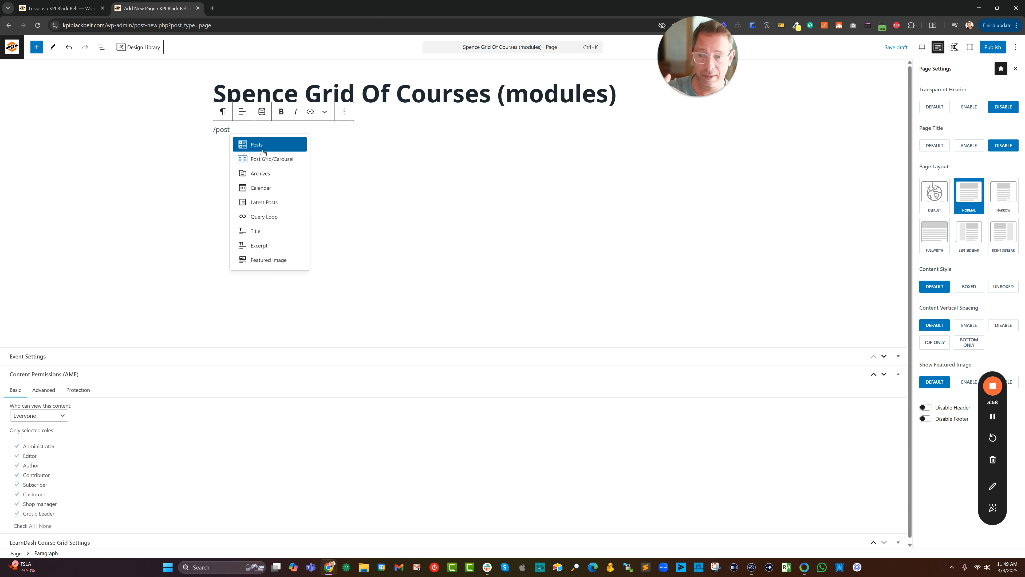
pyautogui.press('BackSpace')
pyautogui.press('BackSpace')
pyautogui.press('BackSpace')
pyautogui.press('BackSpace')
pyautogui.press('BackSpace')
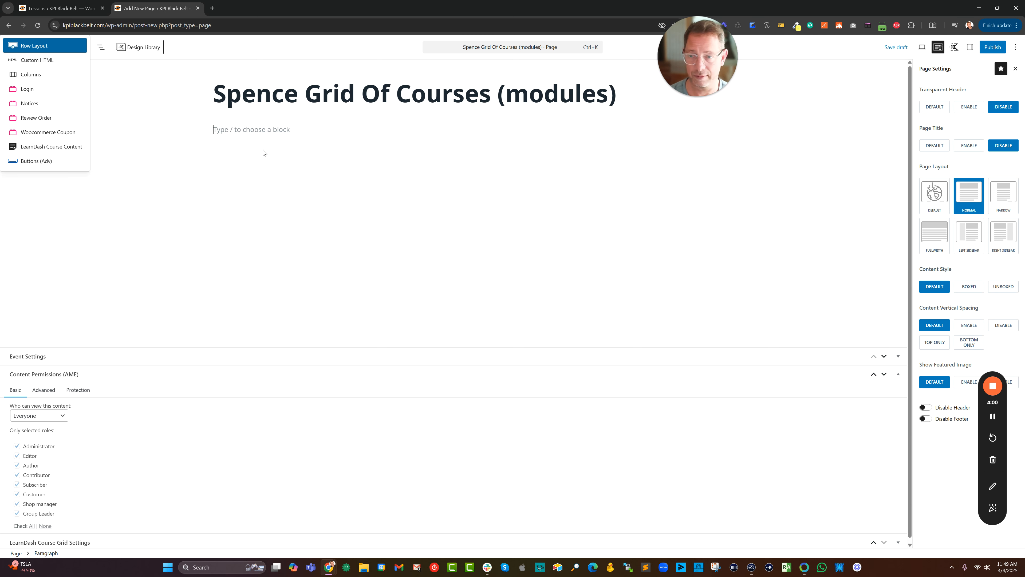
pyautogui.write('/q')
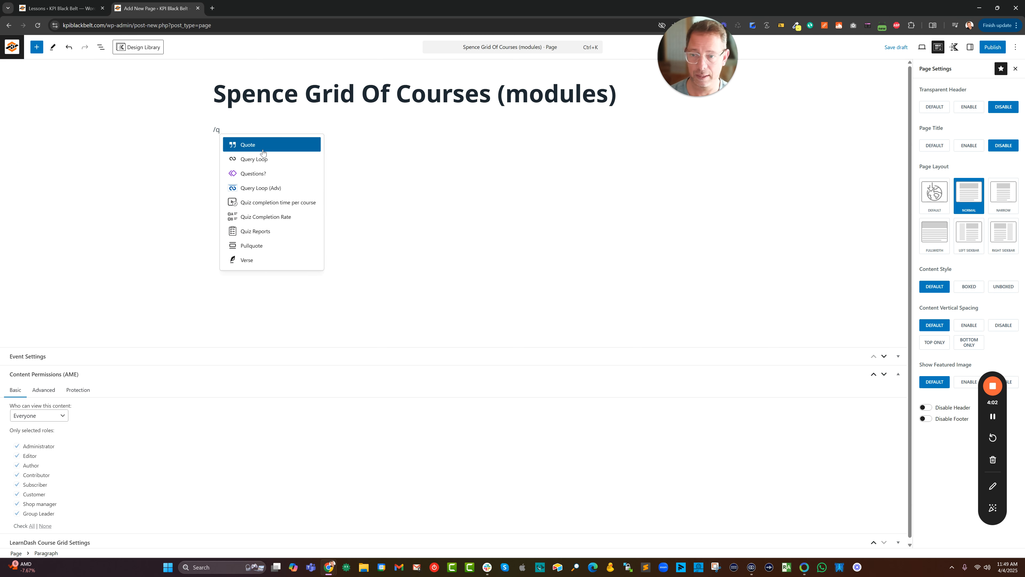
pyautogui.write('uery')
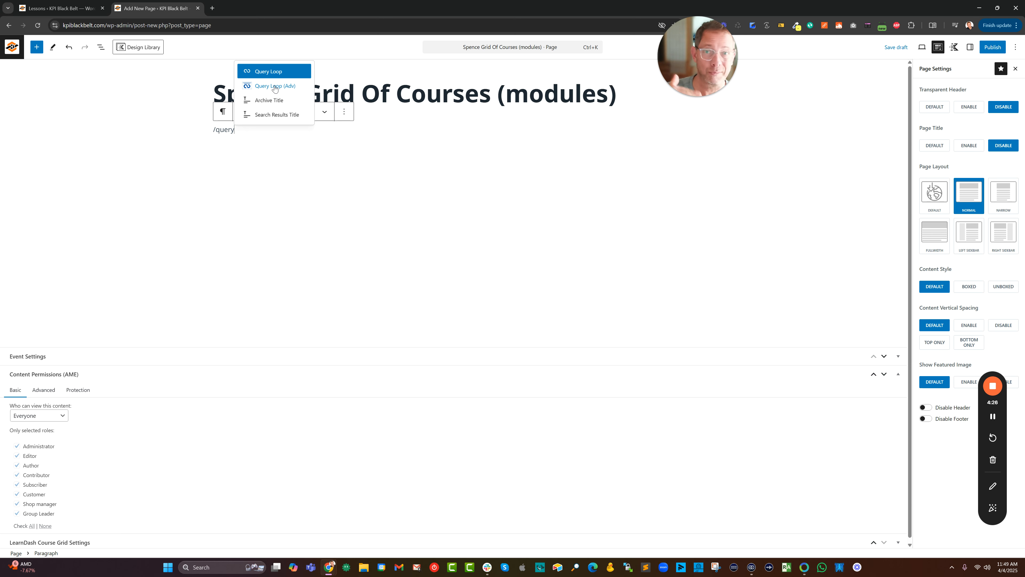
pyautogui.tripleClick(219, 129)
pyautogui.write('/post')
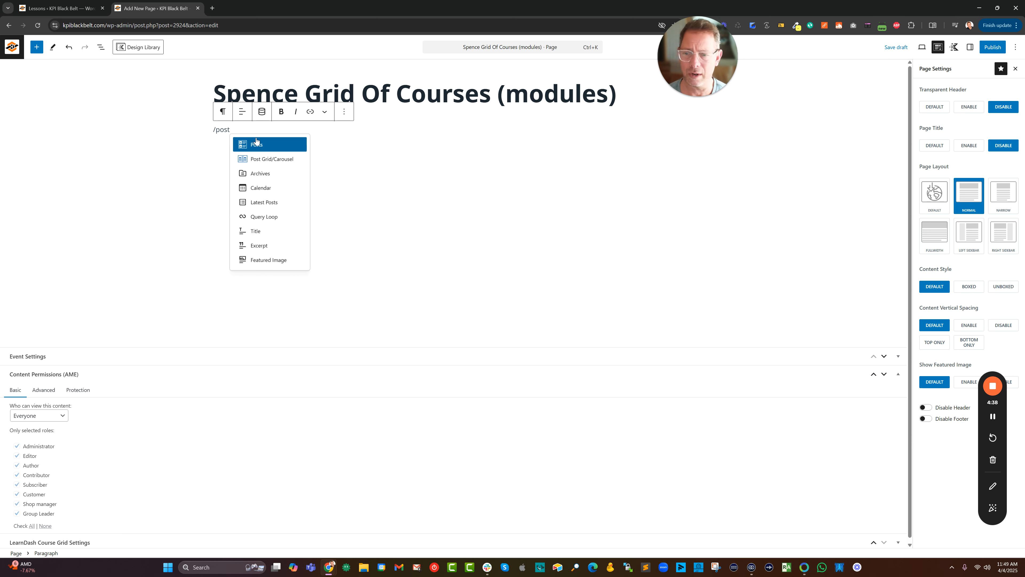
pyautogui.press('BackSpace')
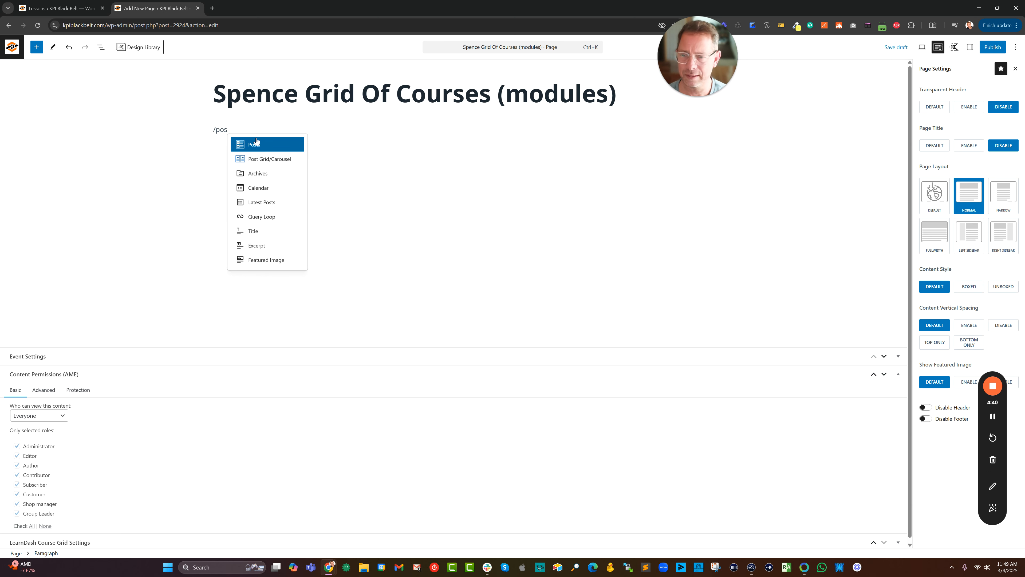
pyautogui.press('BackSpace')
pyautogui.press('BackSpace')
pyautogui.press('BackSpace')
pyautogui.write('advance')
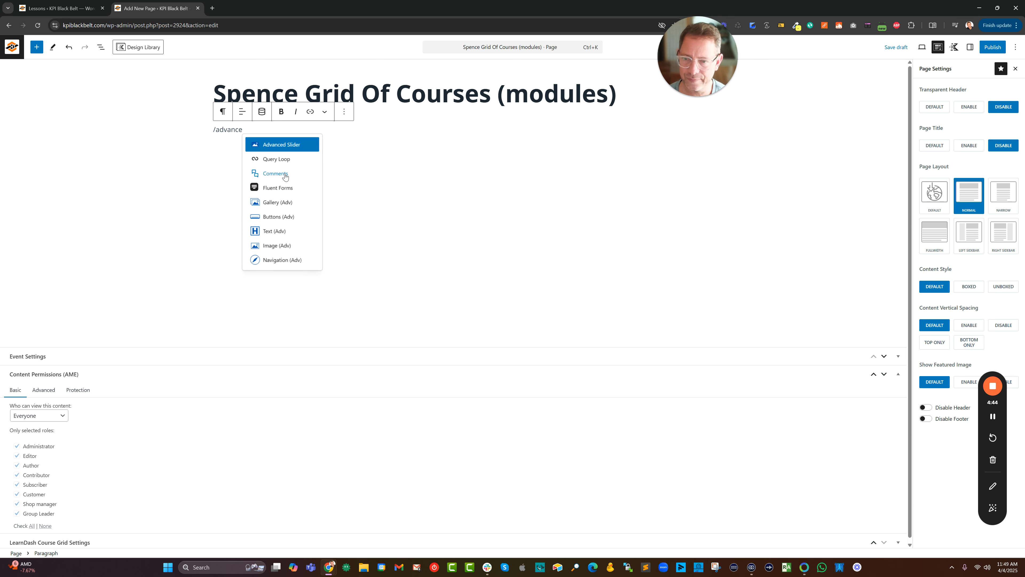
# Insert a Post Grid/Carousel block with the initial style that places the image beside the text, and show its block settings.
pyautogui.click(36, 46)
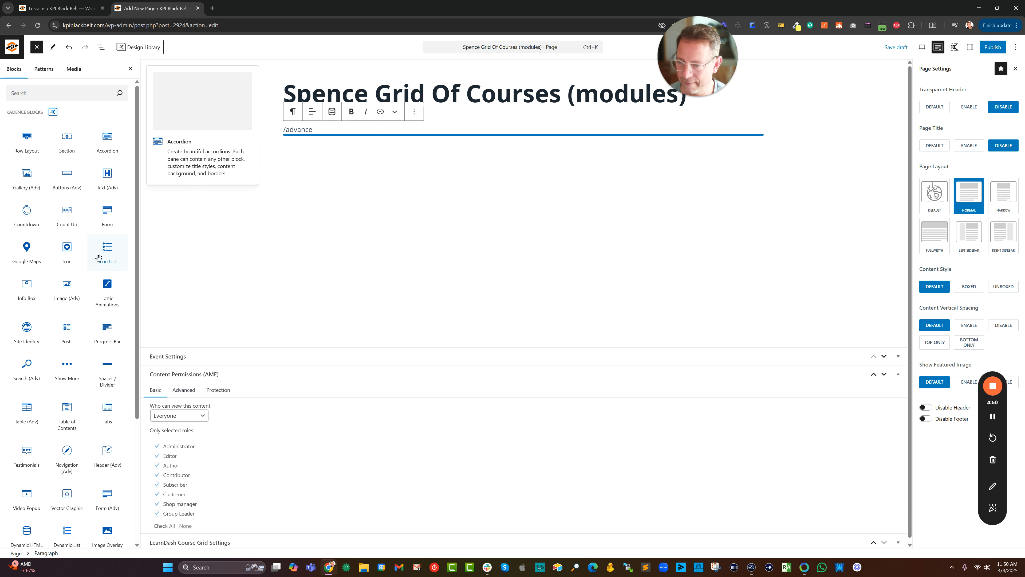
pyautogui.scroll(-3, 75, 353)
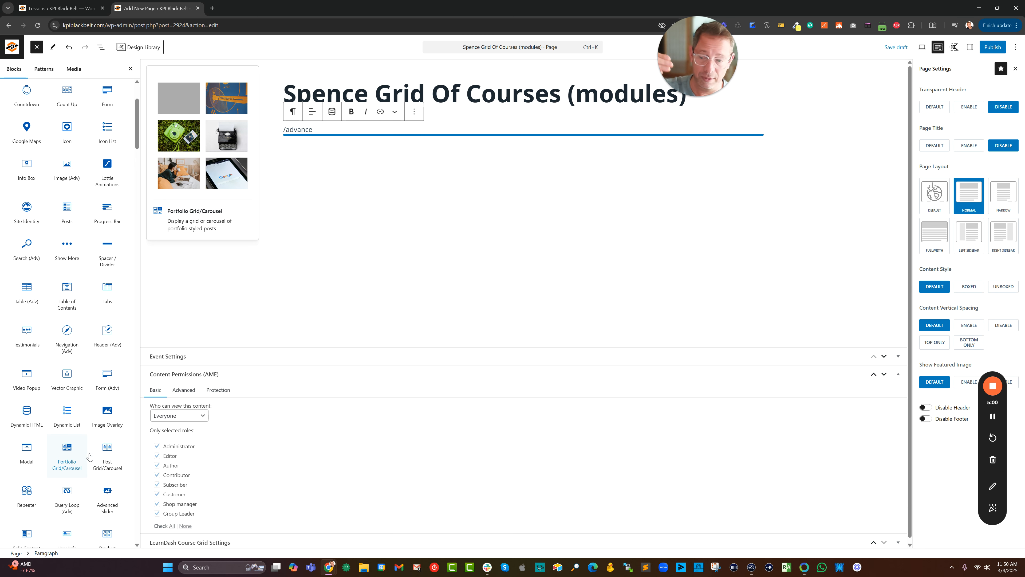
pyautogui.moveTo(109, 447); pyautogui.dragTo(319, 133)
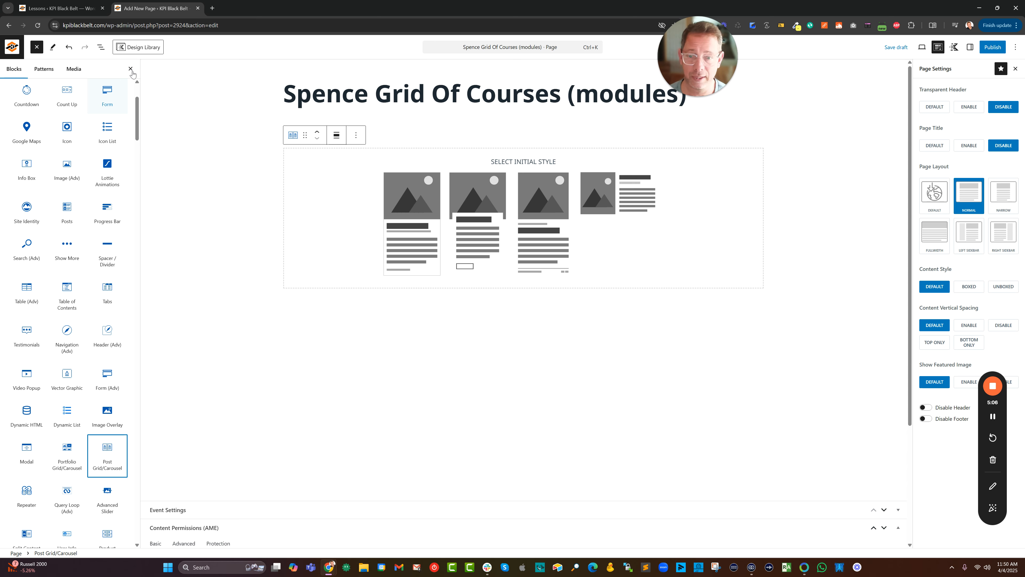
pyautogui.click(609, 181)
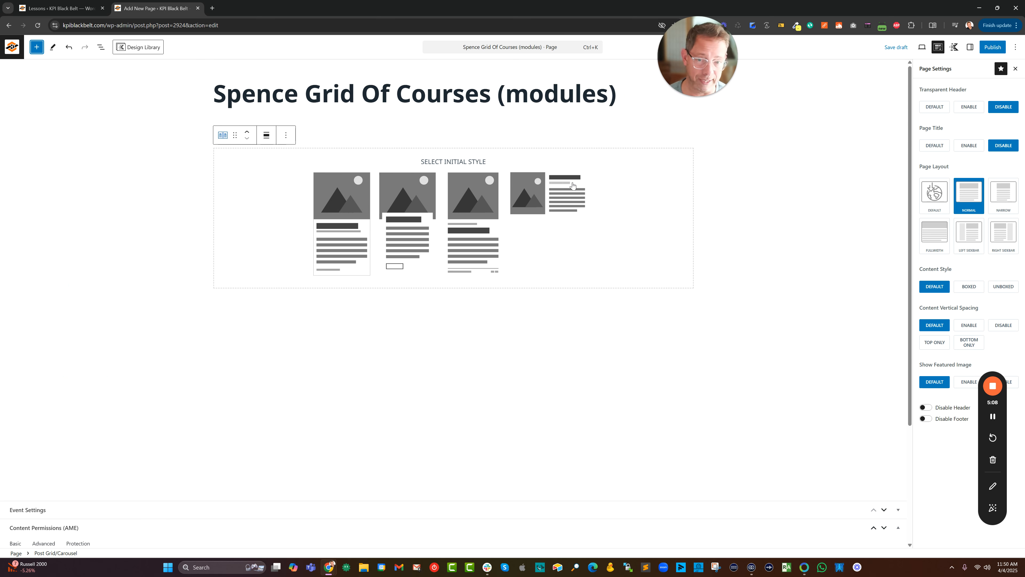
pyautogui.click(571, 189)
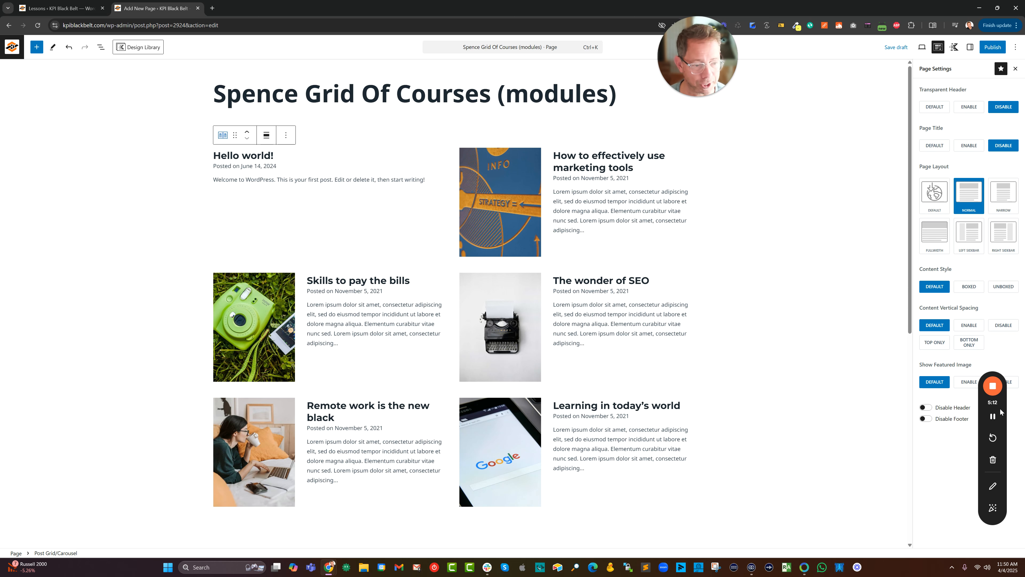
pyautogui.moveTo(986, 405); pyautogui.dragTo(855, 325)
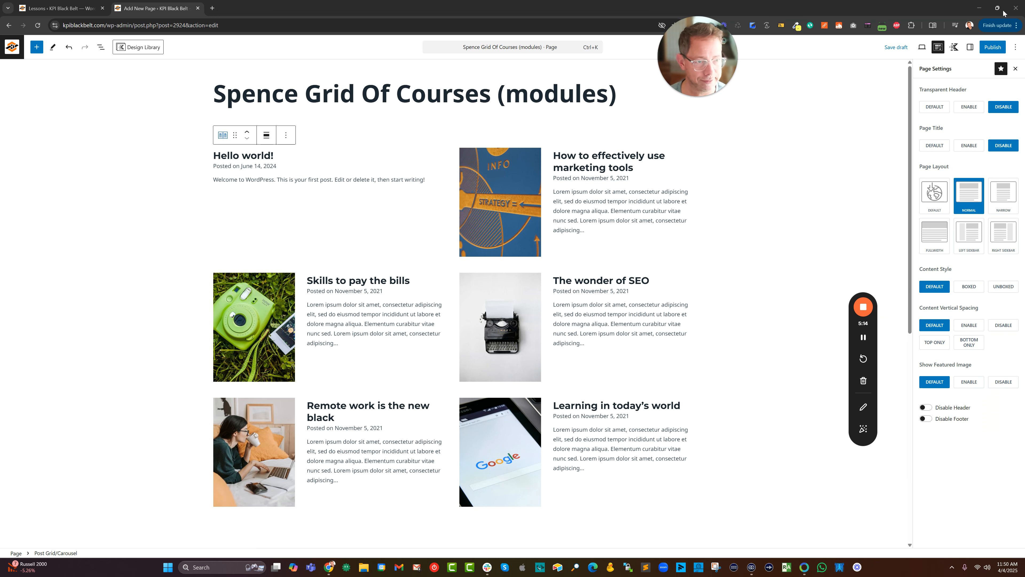
pyautogui.click(971, 47)
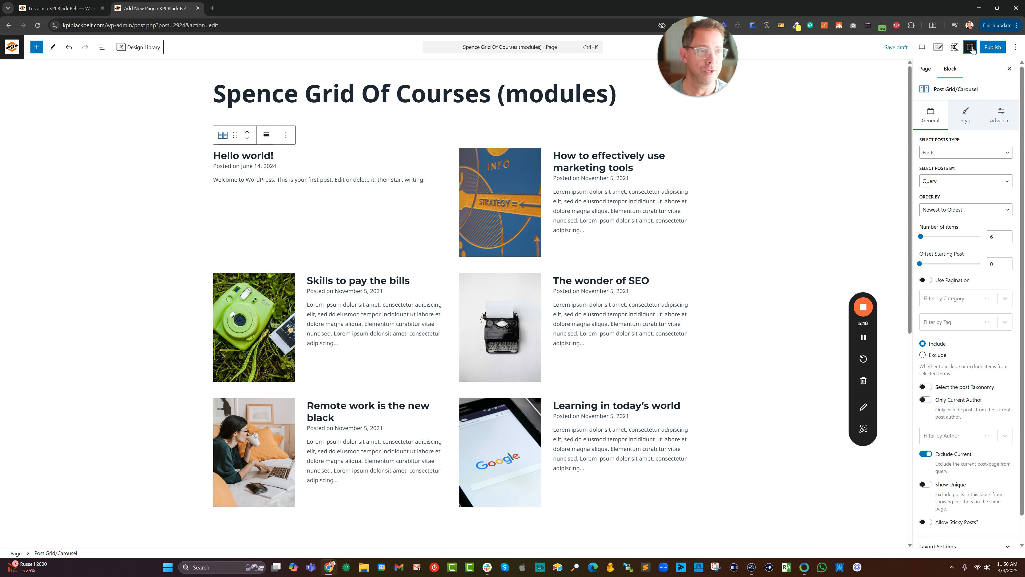
# Delete the leftover paragraph block above the post grid.
pyautogui.click(101, 47)
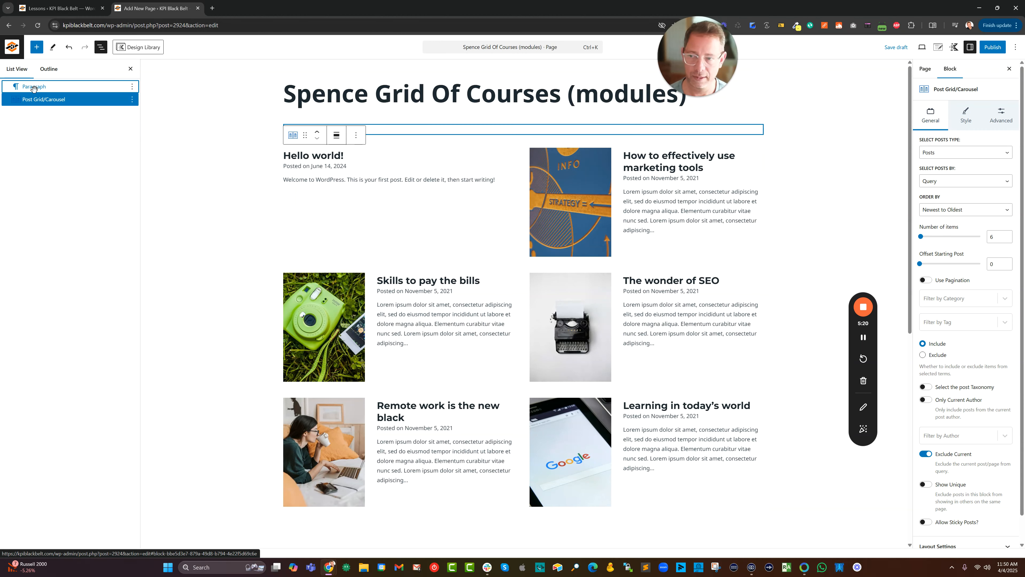
pyautogui.click(32, 88)
pyautogui.press('Delete')
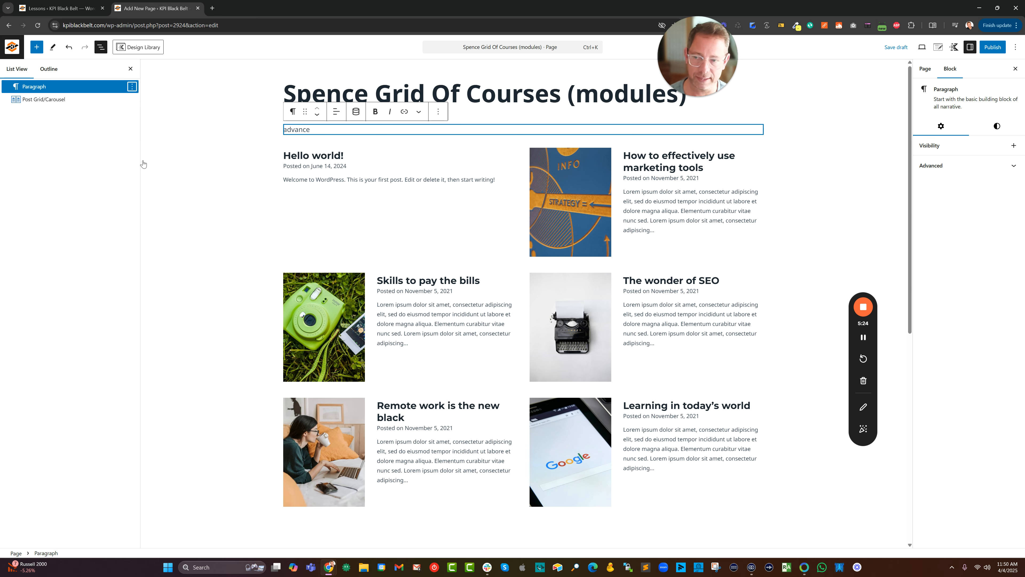
pyautogui.click(150, 316)
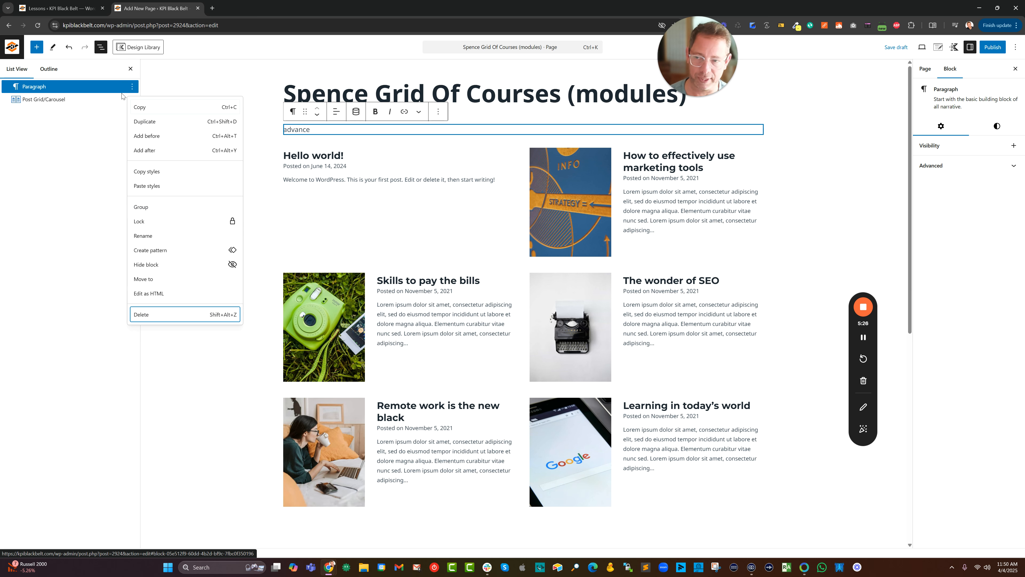
pyautogui.press('Return')
# Add a single-column Row Layout before the post grid and have it inherit the max width from the theme.
pyautogui.click(131, 86)
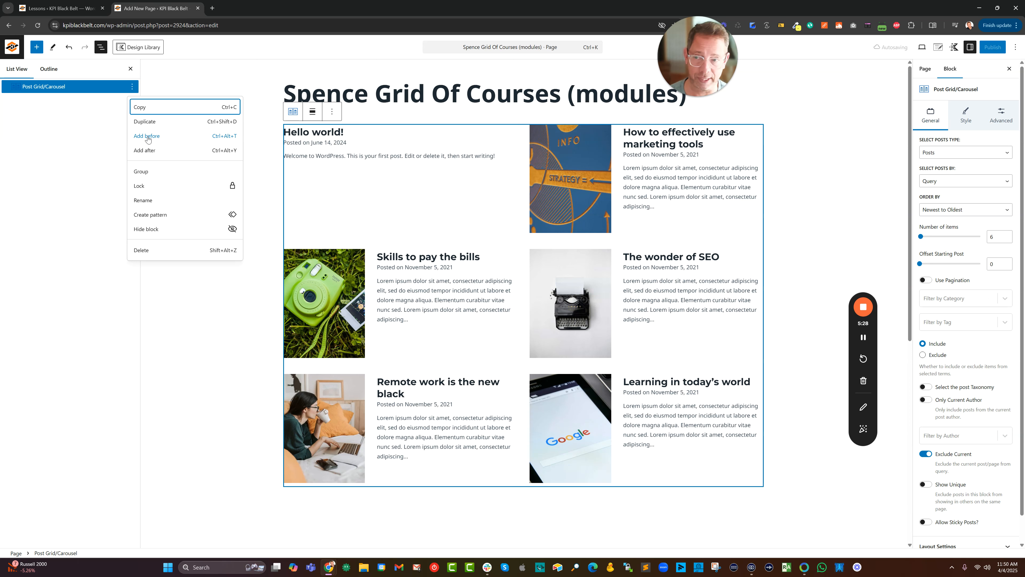
pyautogui.click(153, 140)
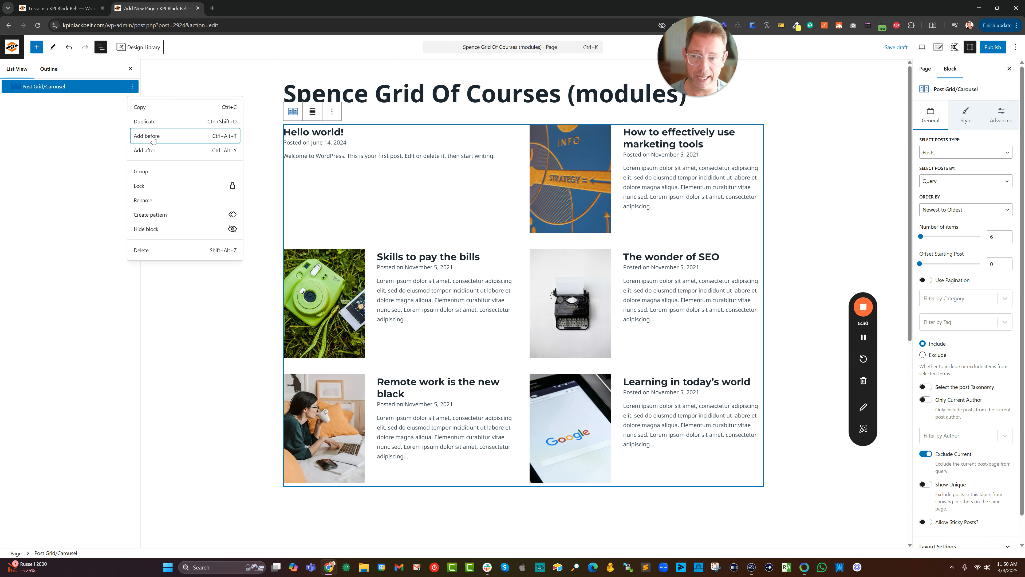
pyautogui.click(152, 139)
pyautogui.write('/row')
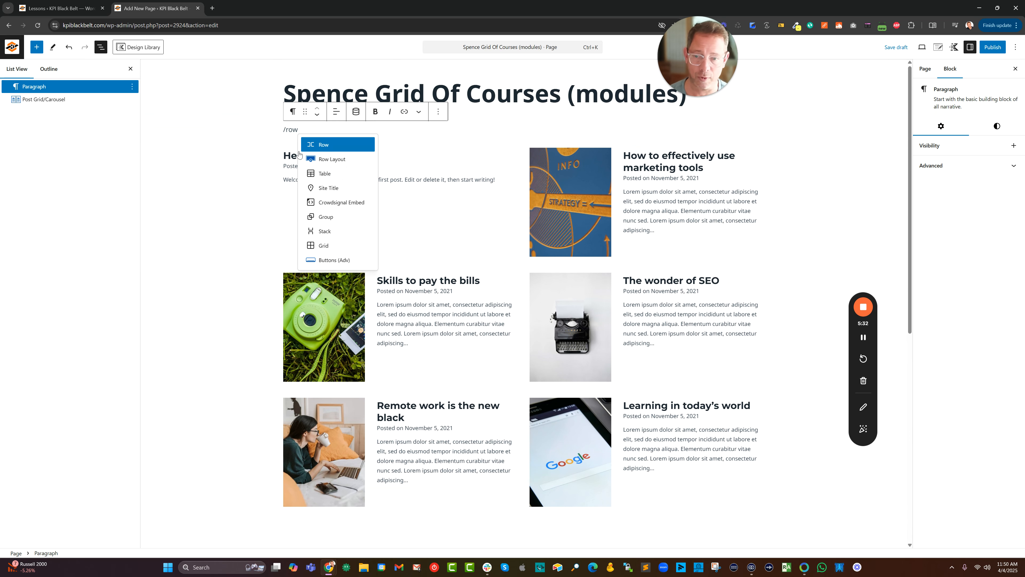
pyautogui.click(333, 160)
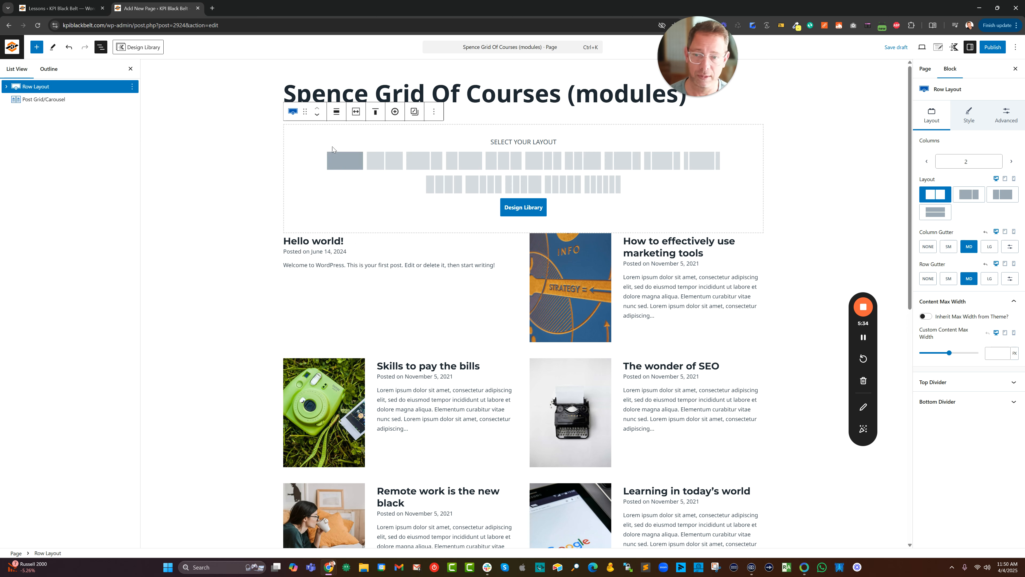
pyautogui.click(346, 165)
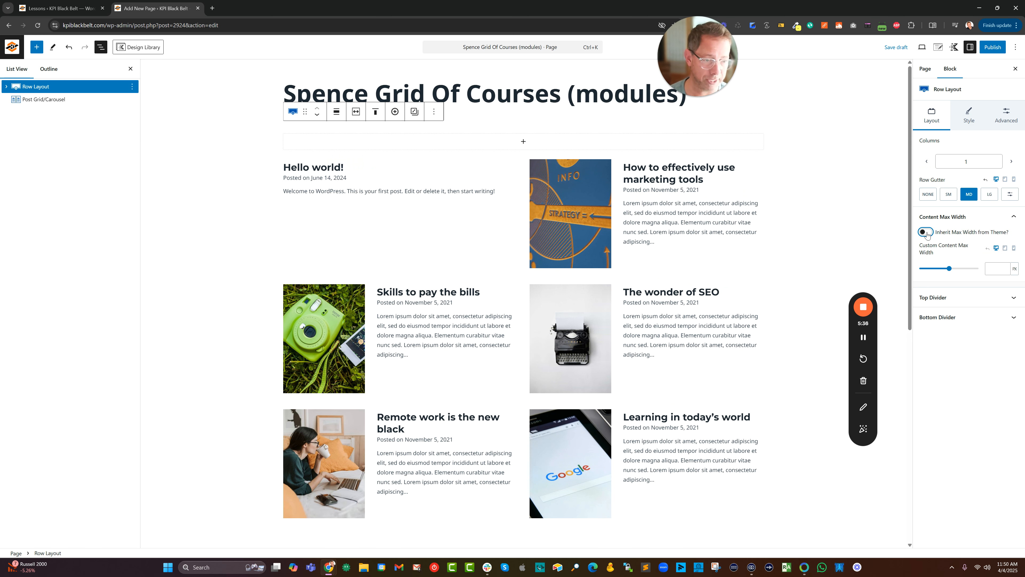
pyautogui.click(926, 232)
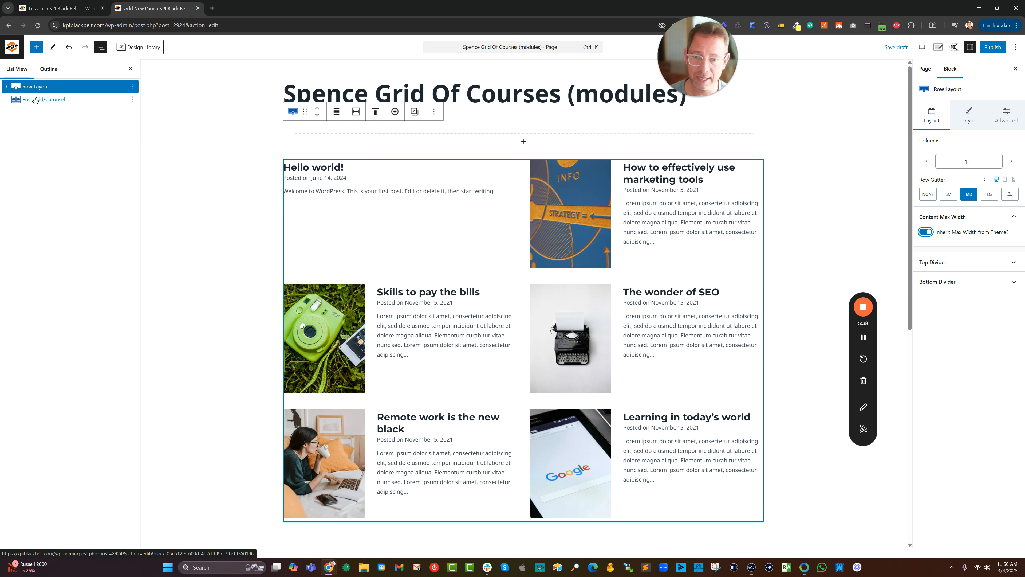
# Move the Post Grid/Carousel block into the row layout's section and expand the block hierarchy down to it.
pyautogui.moveTo(35, 100); pyautogui.dragTo(389, 148)
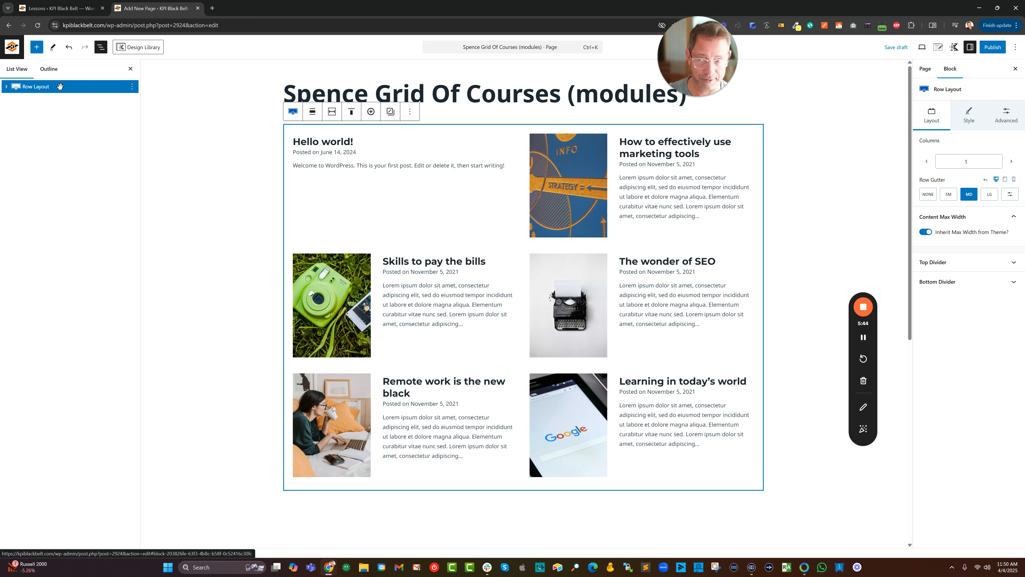
pyautogui.click(6, 87)
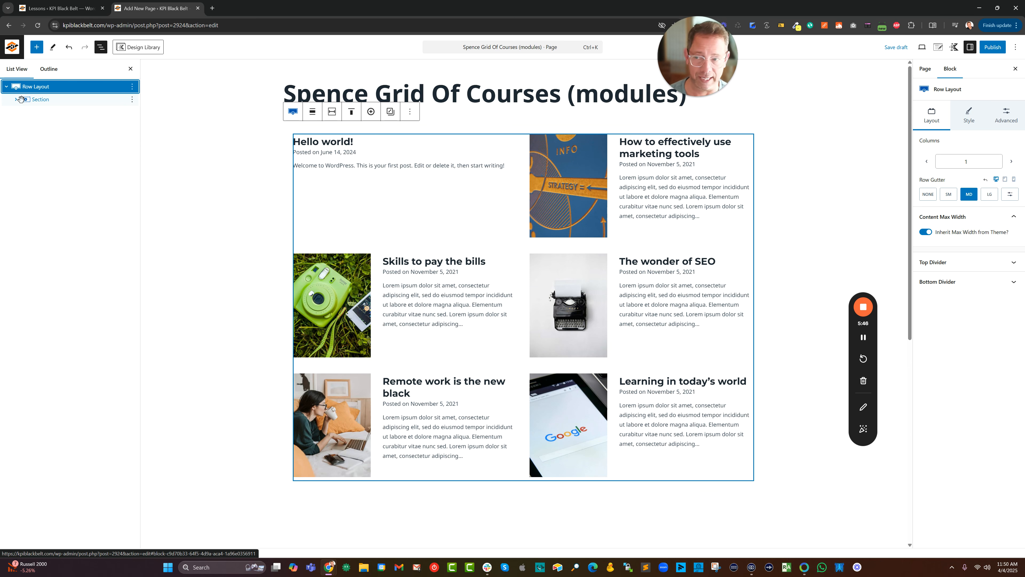
pyautogui.click(21, 99)
pyautogui.click(15, 99)
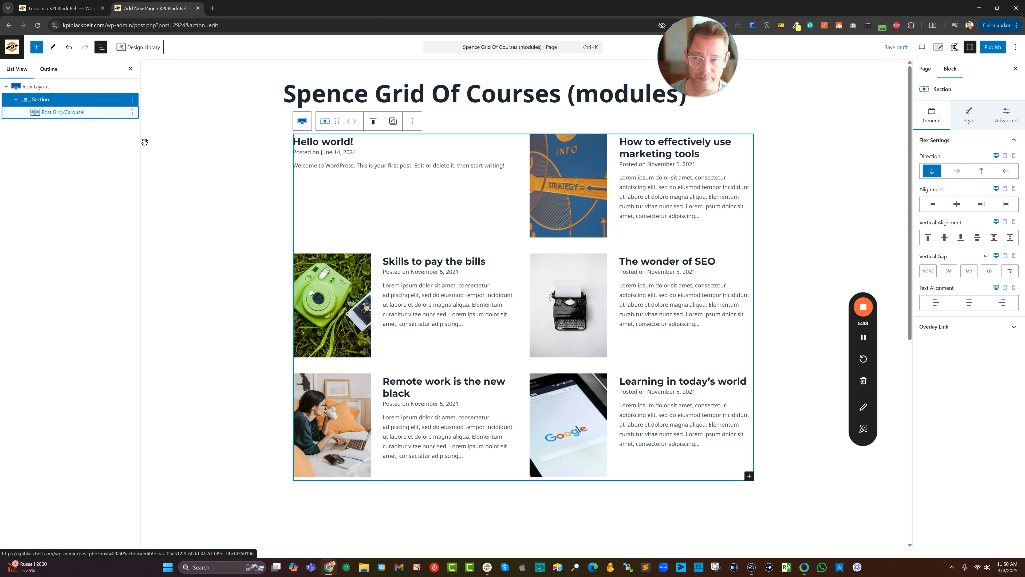
# Set the post grid's posts type to Courses.
pyautogui.click(435, 191)
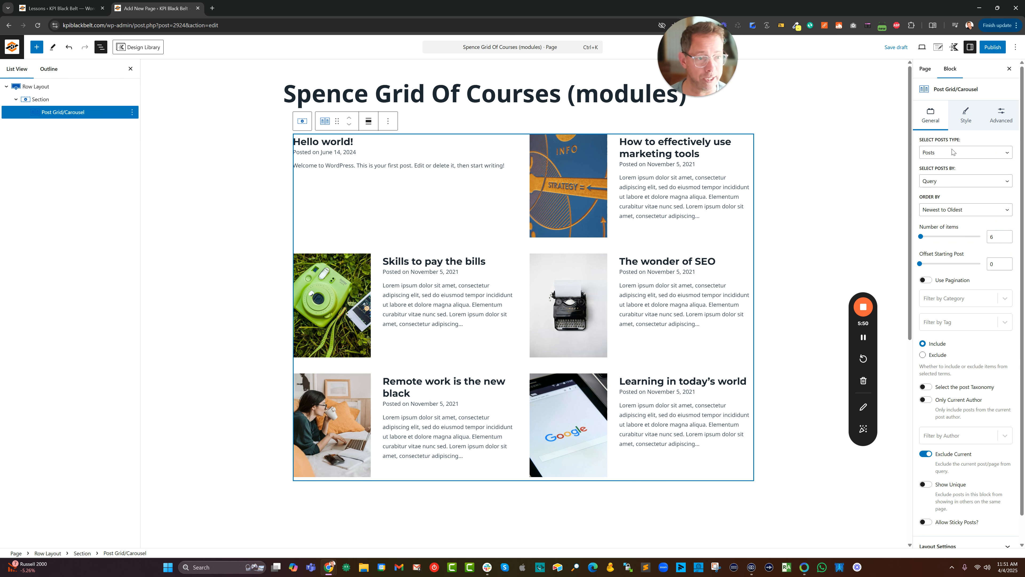
pyautogui.moveTo(921, 139); pyautogui.dragTo(982, 142)
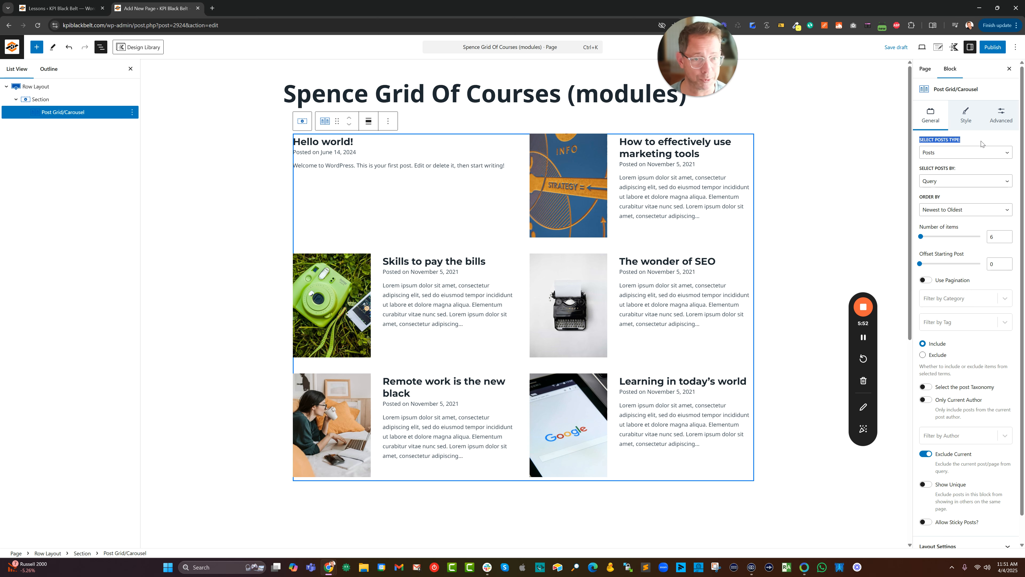
pyautogui.click(973, 156)
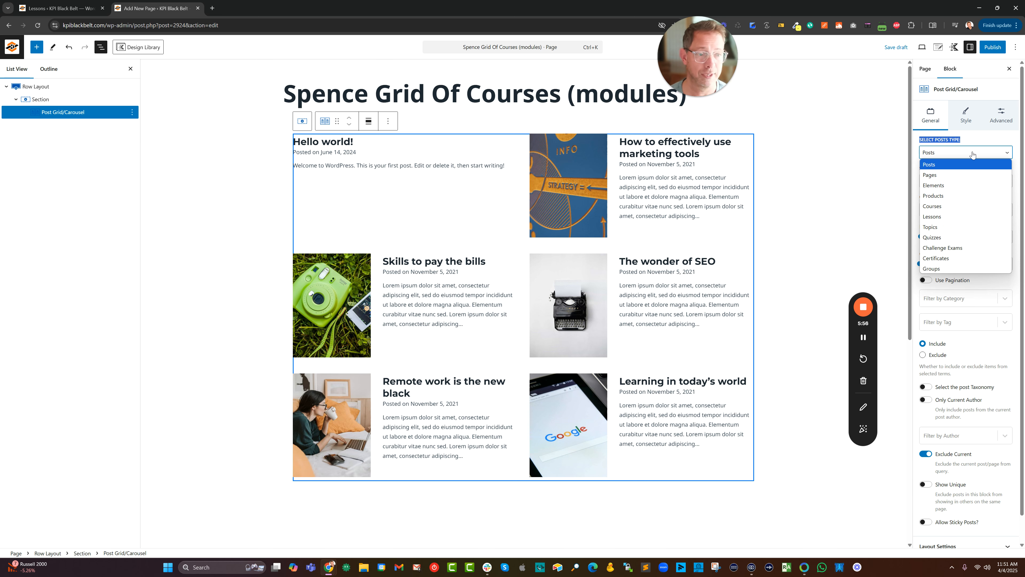
pyautogui.click(971, 208)
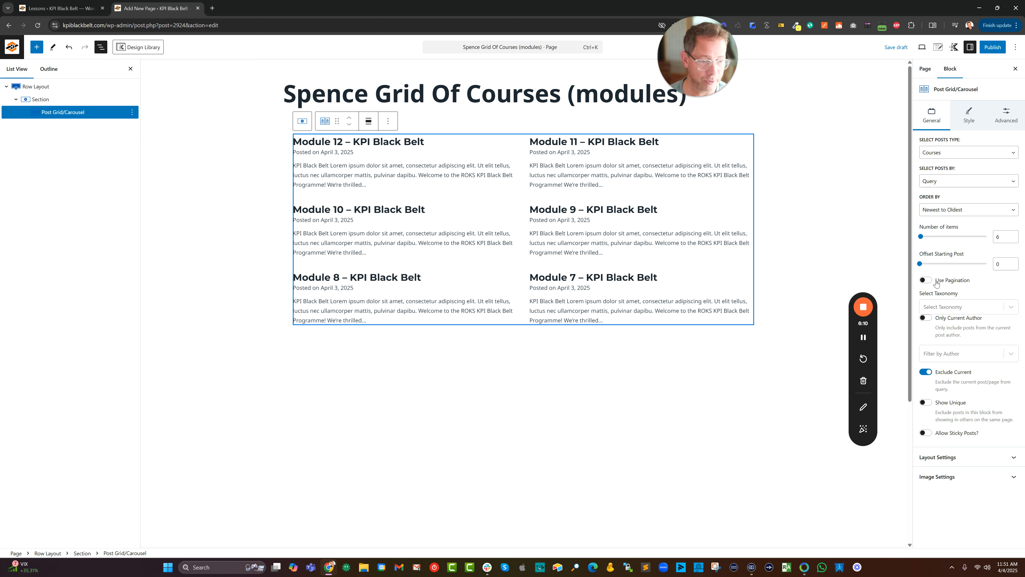
# Enable pagination for the course grid and set the number of items to 12.
pyautogui.click(926, 281)
pyautogui.doubleClick(1004, 237)
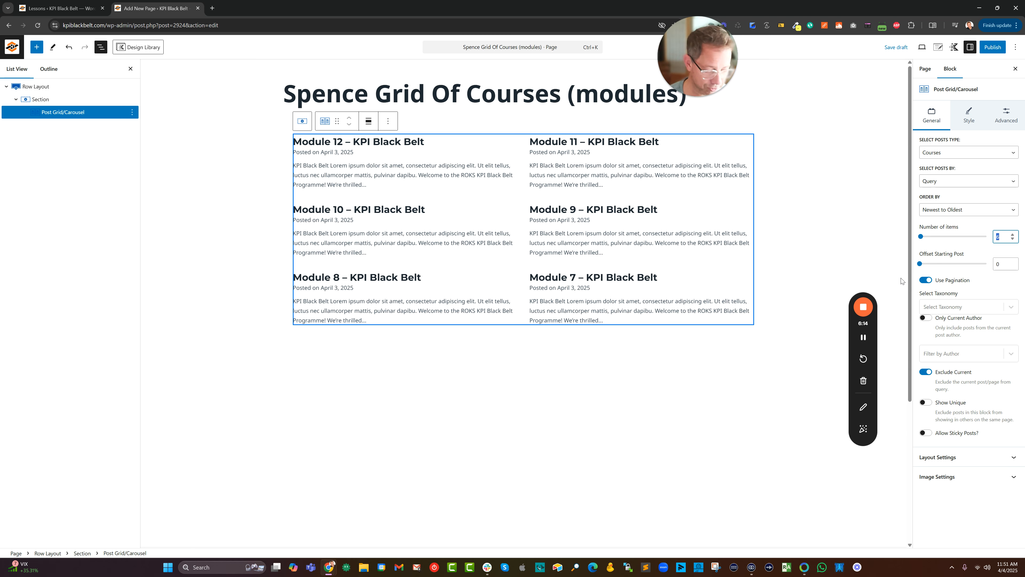
pyautogui.write('12')
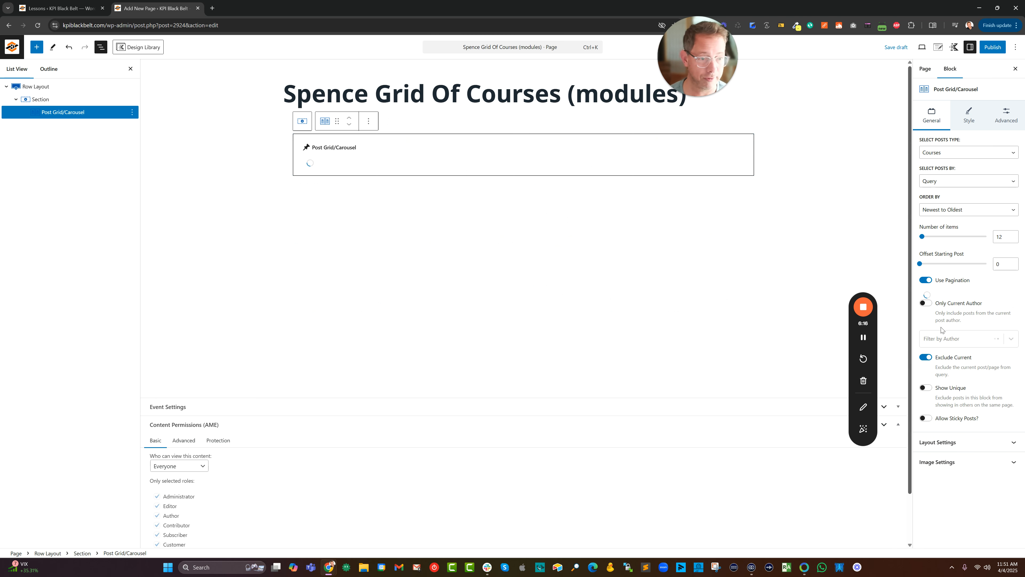
# Set the course grid's layout to 3 columns with a 40 px column gap.
pyautogui.click(941, 462)
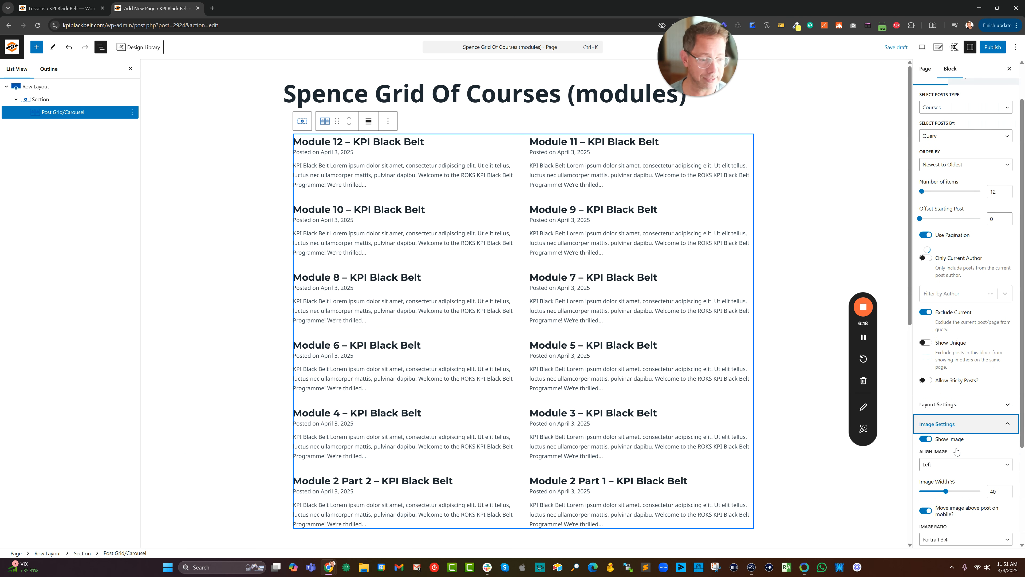
pyautogui.click(965, 289)
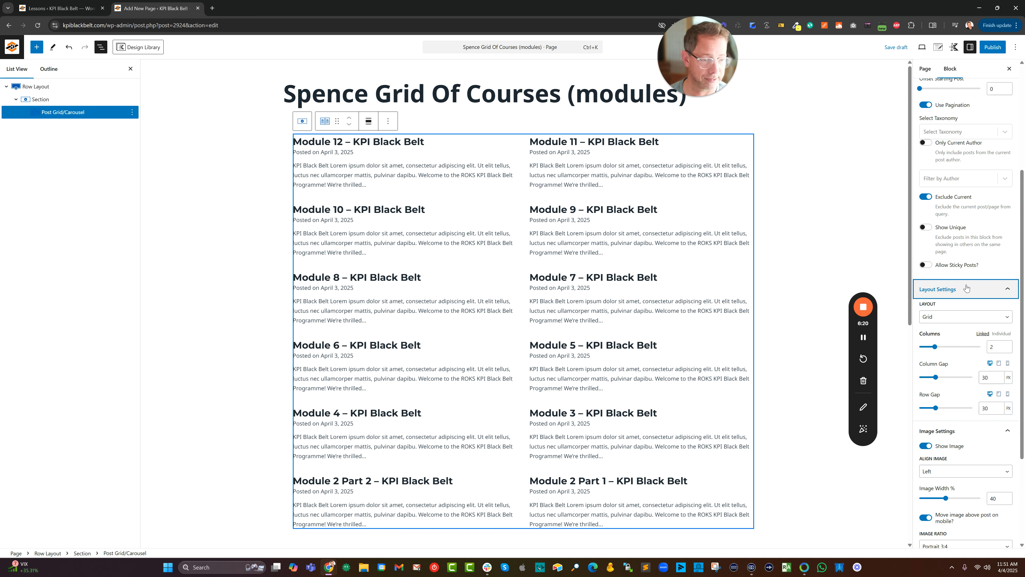
pyautogui.doubleClick(997, 350)
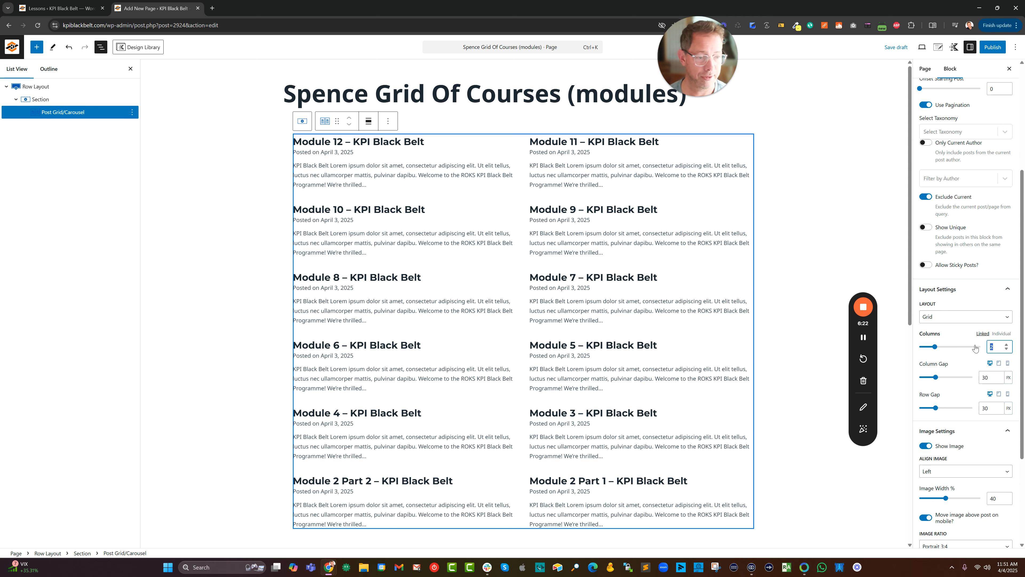
pyautogui.write('3')
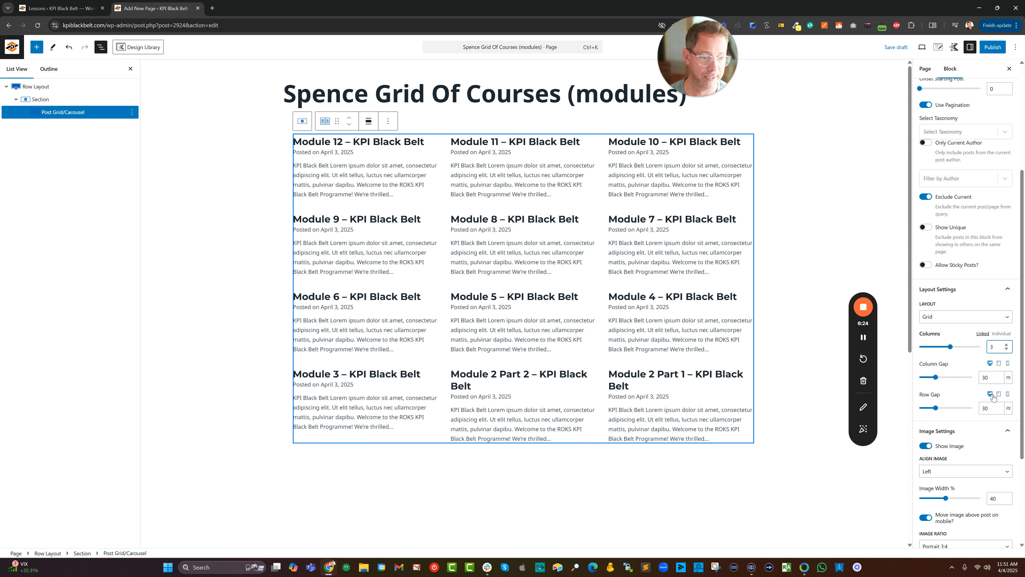
pyautogui.doubleClick(988, 378)
pyautogui.write('40')
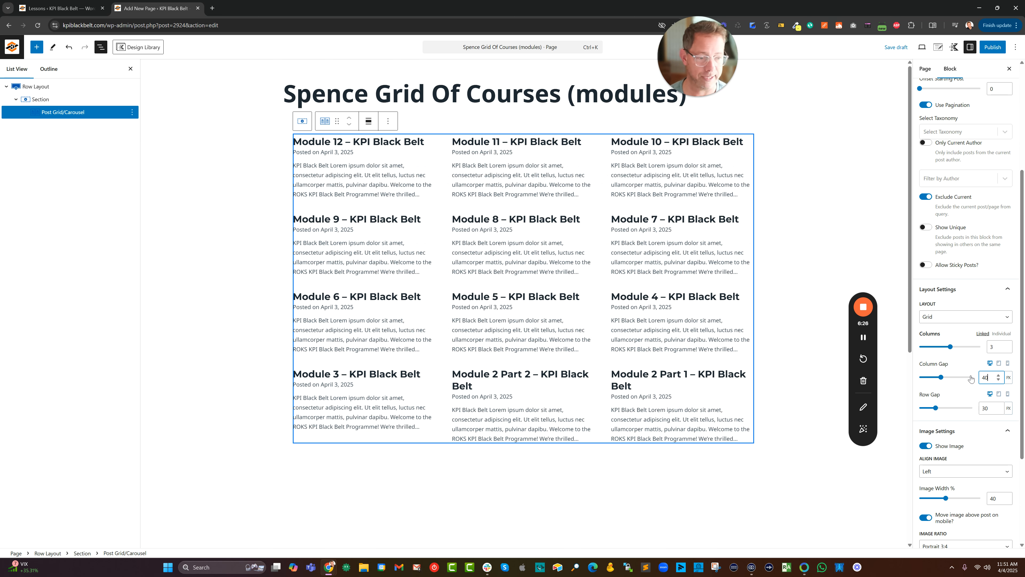
# Set the course grid's row gap to 40 px.
pyautogui.doubleClick(985, 408)
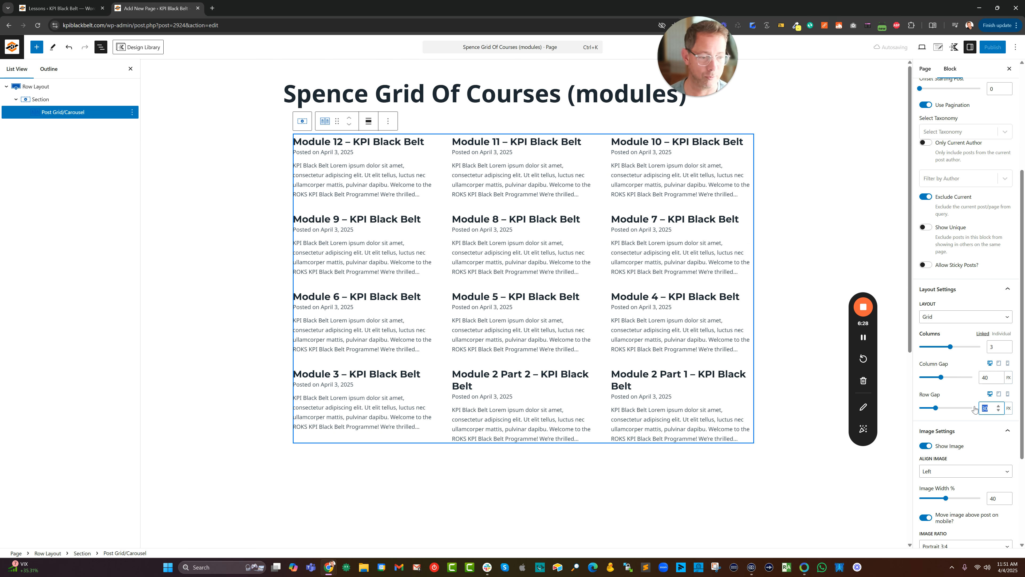
pyautogui.write('40')
# Align the course grid's images to Top and set their image ratio to Inherit.
pyautogui.scroll(-2, 969, 397)
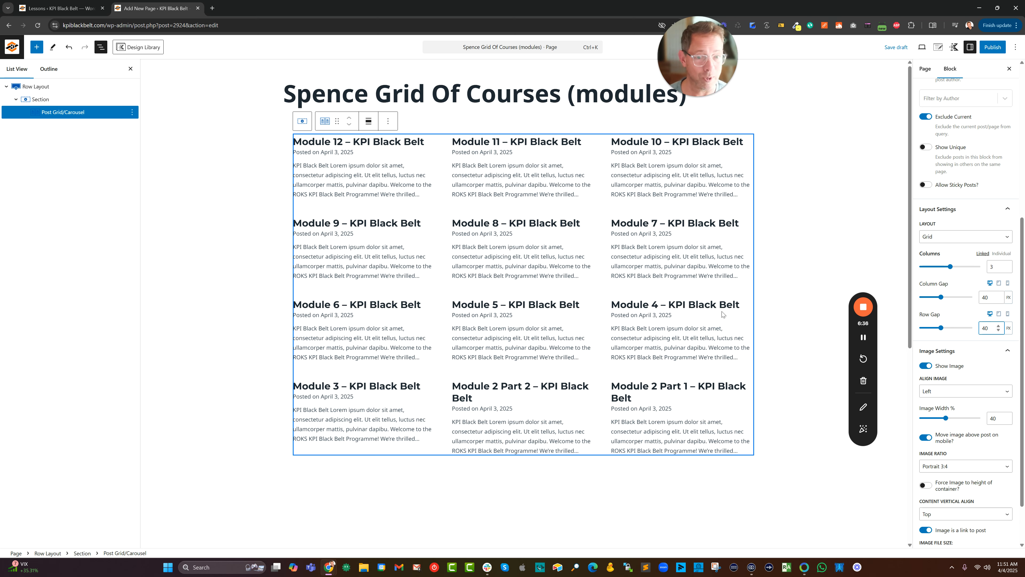
pyautogui.click(933, 391)
pyautogui.click(936, 403)
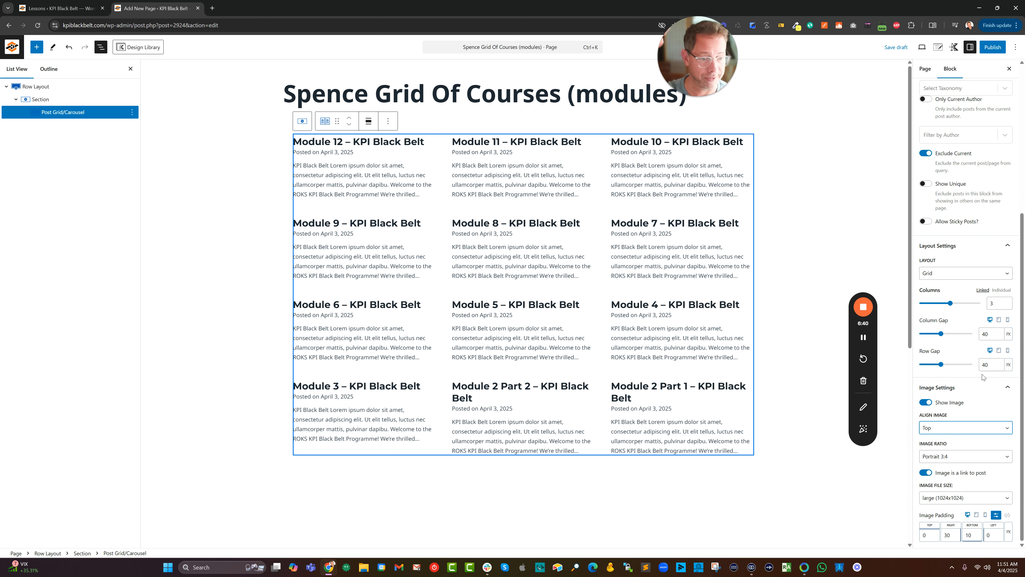
pyautogui.click(958, 457)
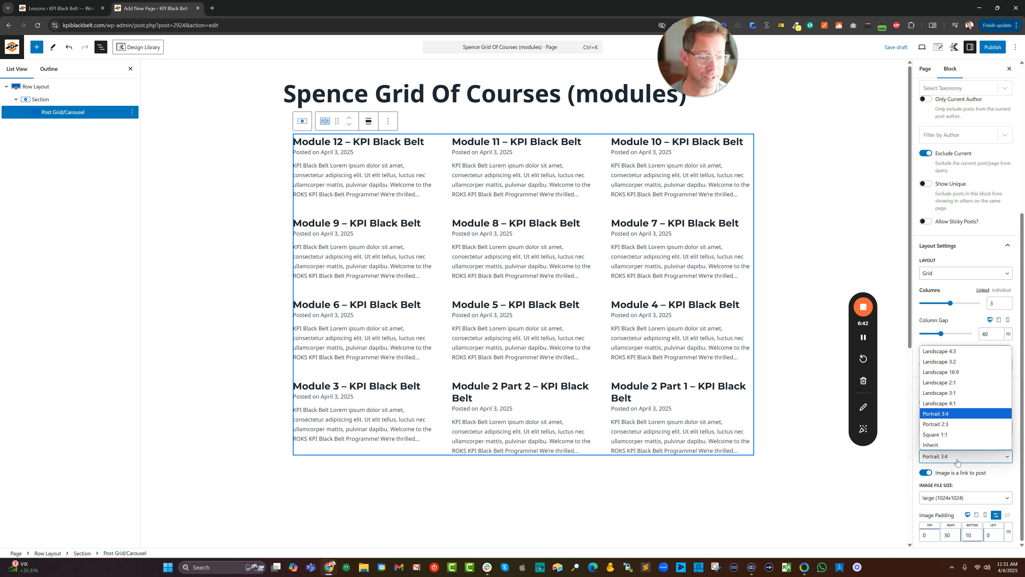
pyautogui.click(945, 446)
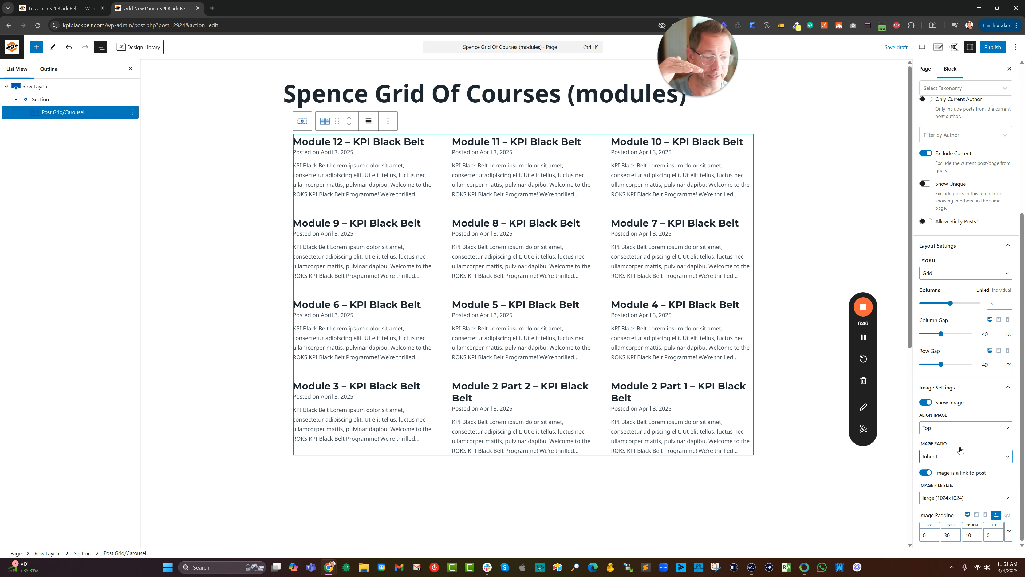
pyautogui.click(656, 162)
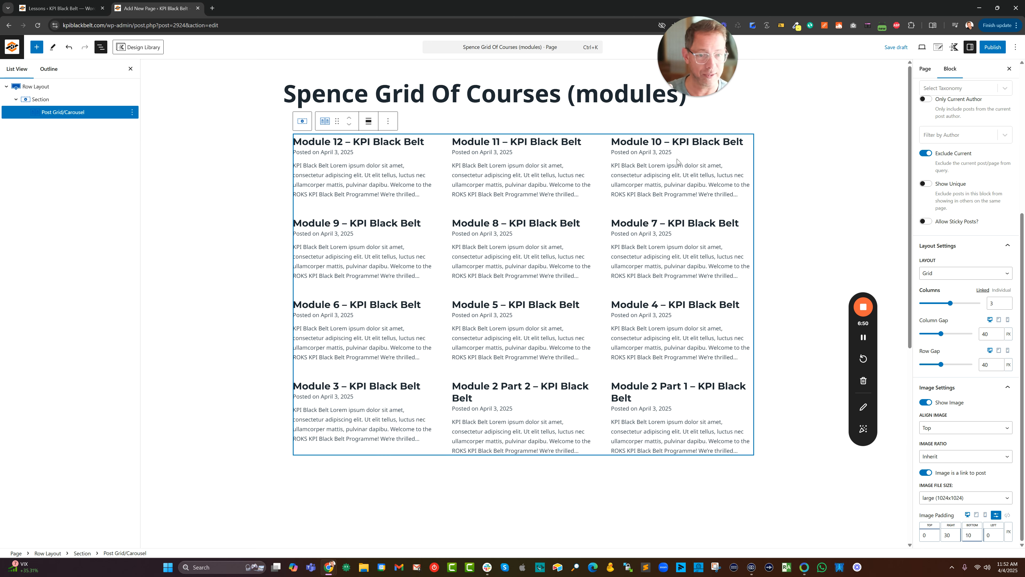
pyautogui.scroll(5, 969, 226)
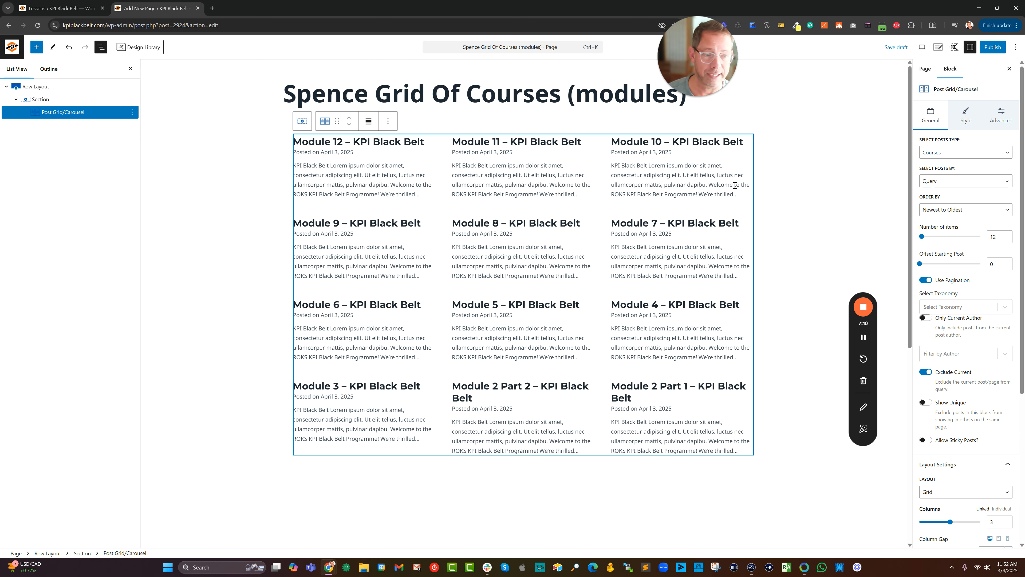
pyautogui.click(356, 146)
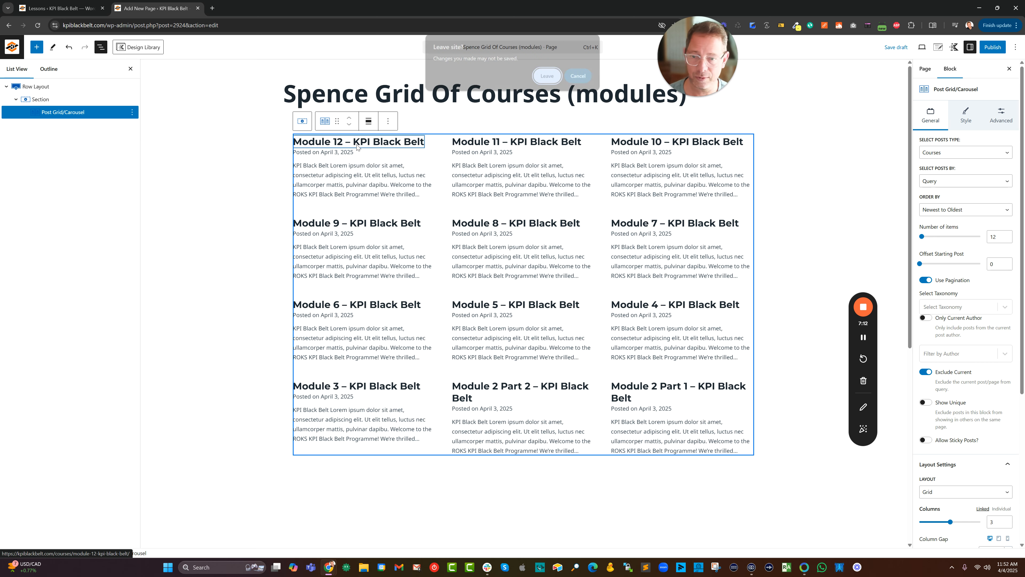
pyautogui.click(580, 76)
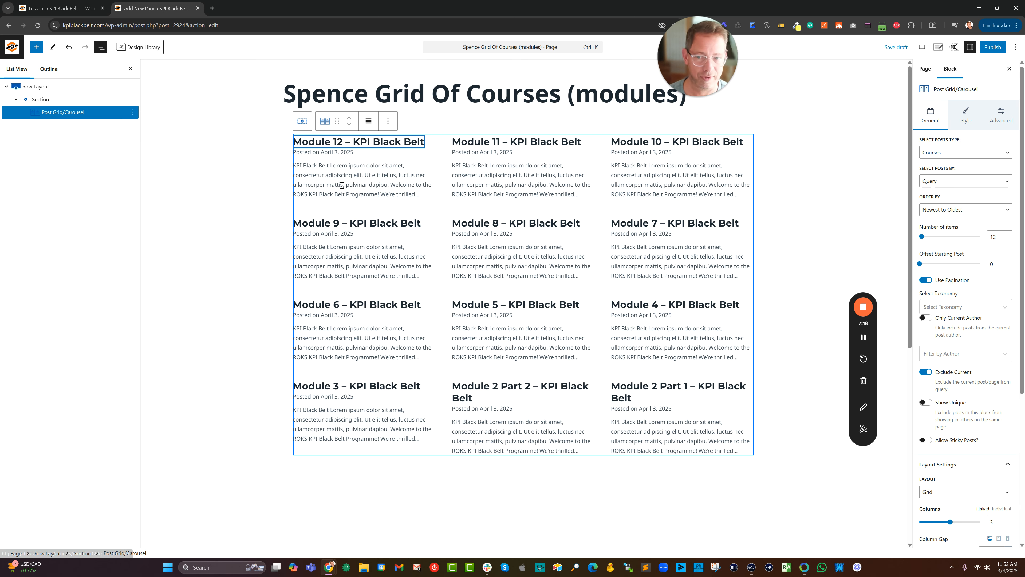
# Try hiding the course excerpts in the grid, and turn them back on.
pyautogui.click(967, 117)
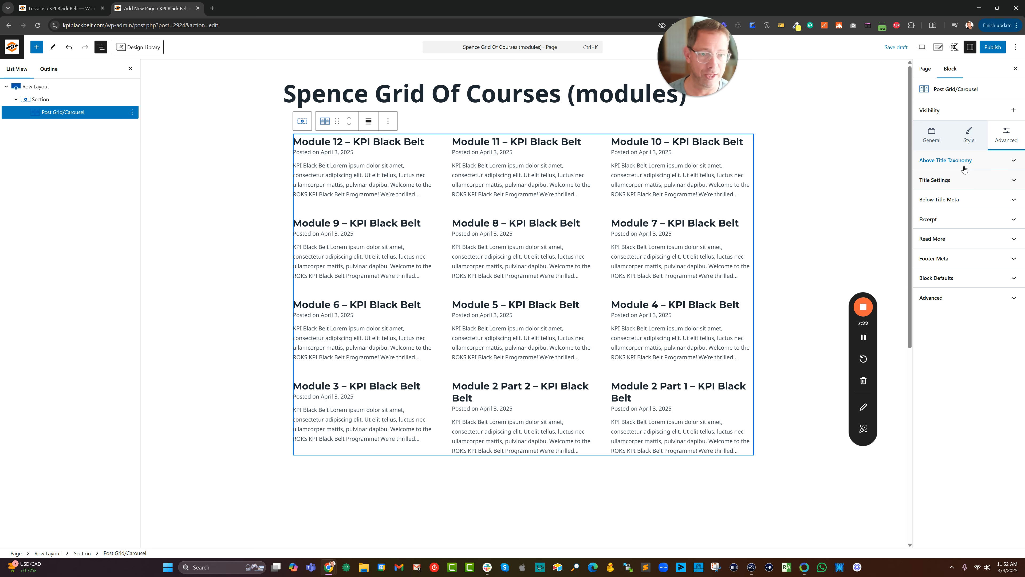
pyautogui.click(957, 222)
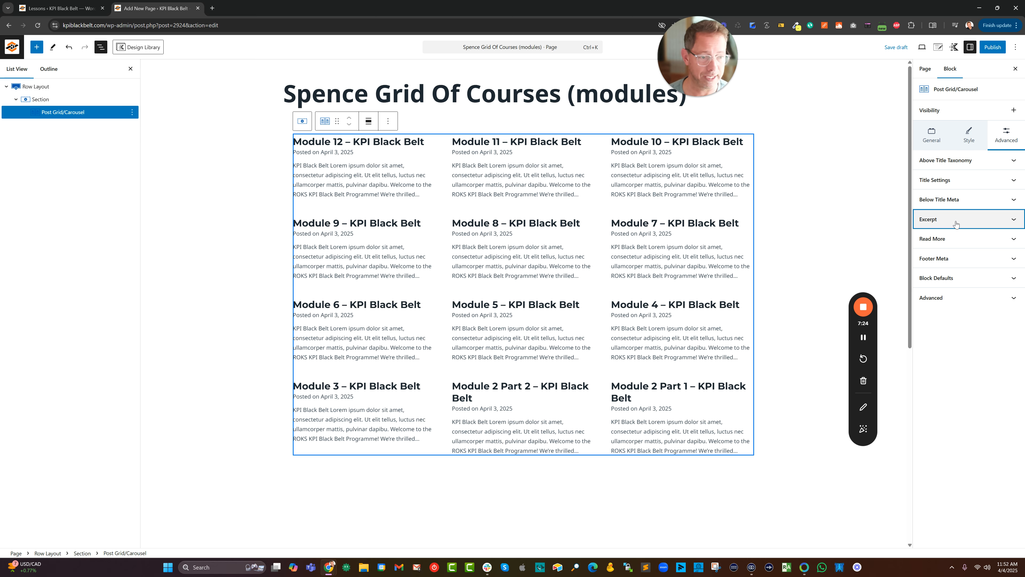
pyautogui.click(925, 235)
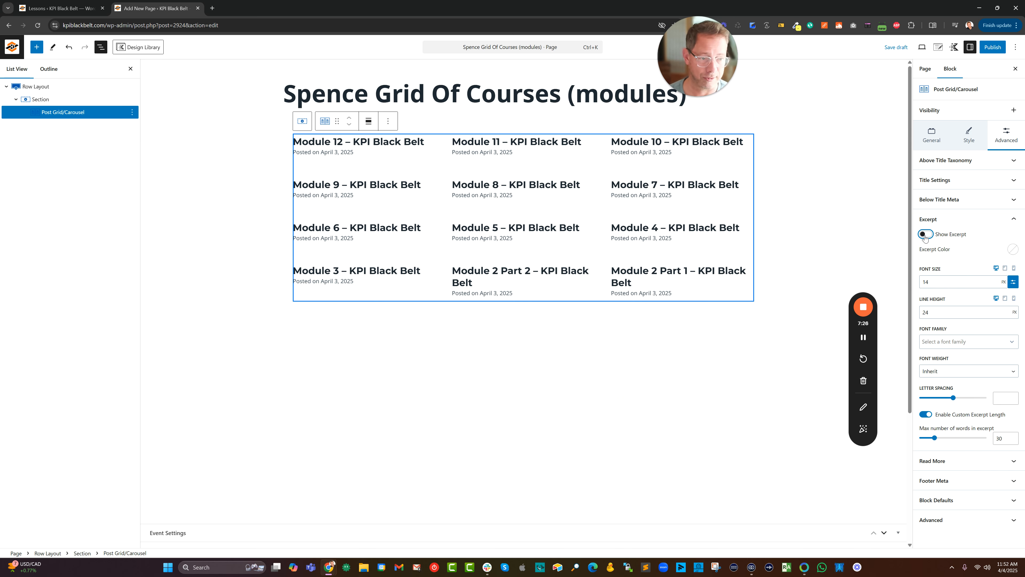
pyautogui.click(925, 235)
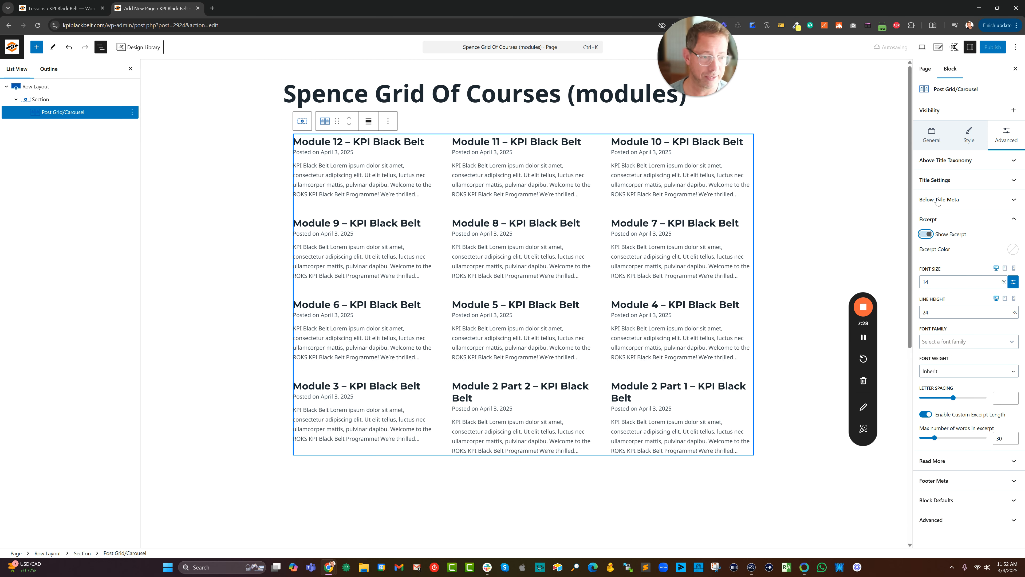
# Try hiding the course titles in the grid, and turn them back on.
pyautogui.click(937, 182)
pyautogui.click(926, 195)
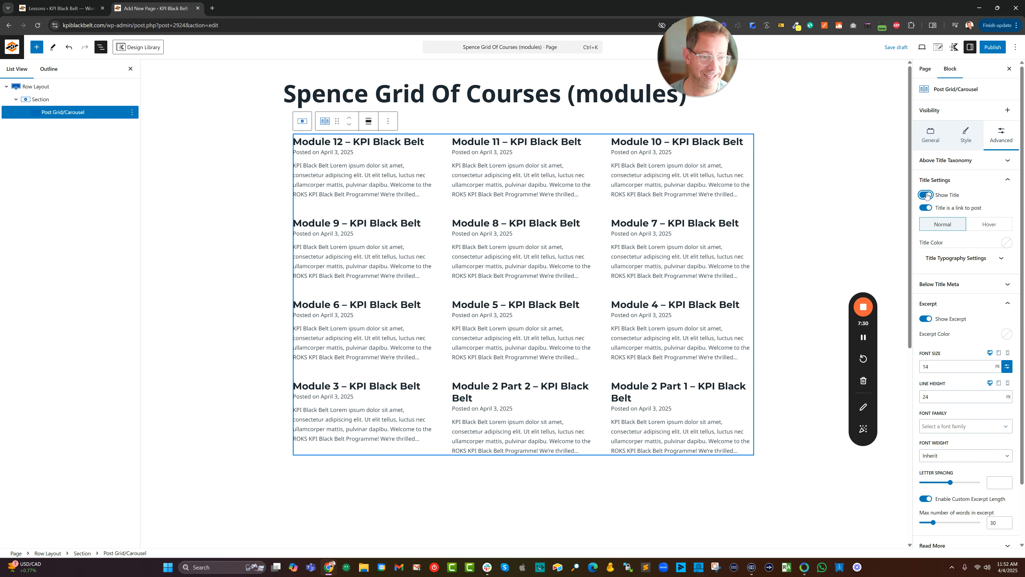
pyautogui.click(926, 195)
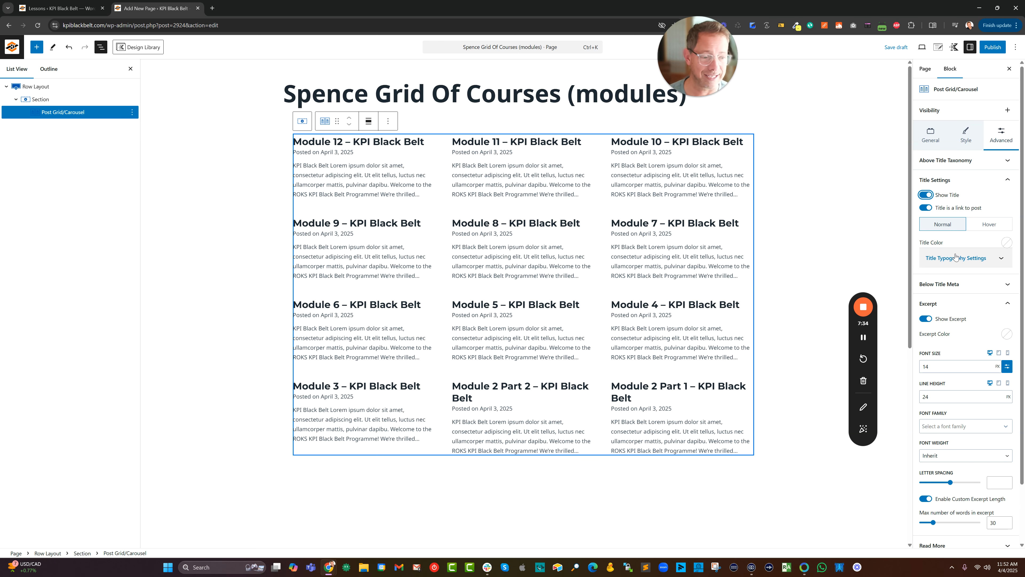
# Try showing the Read More link under each course in the grid, and turn it back off.
pyautogui.scroll(-2, 961, 283)
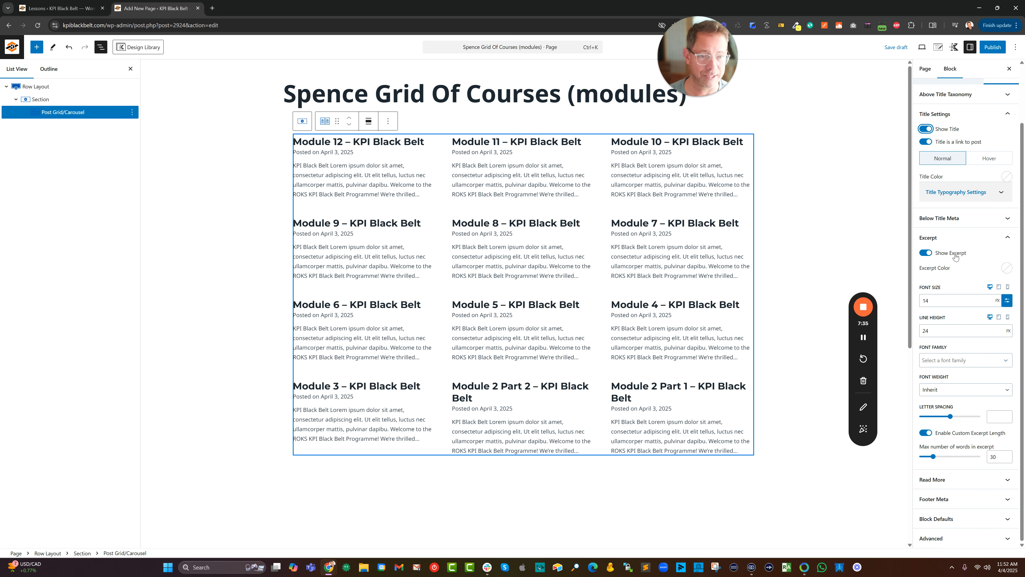
pyautogui.click(1006, 480)
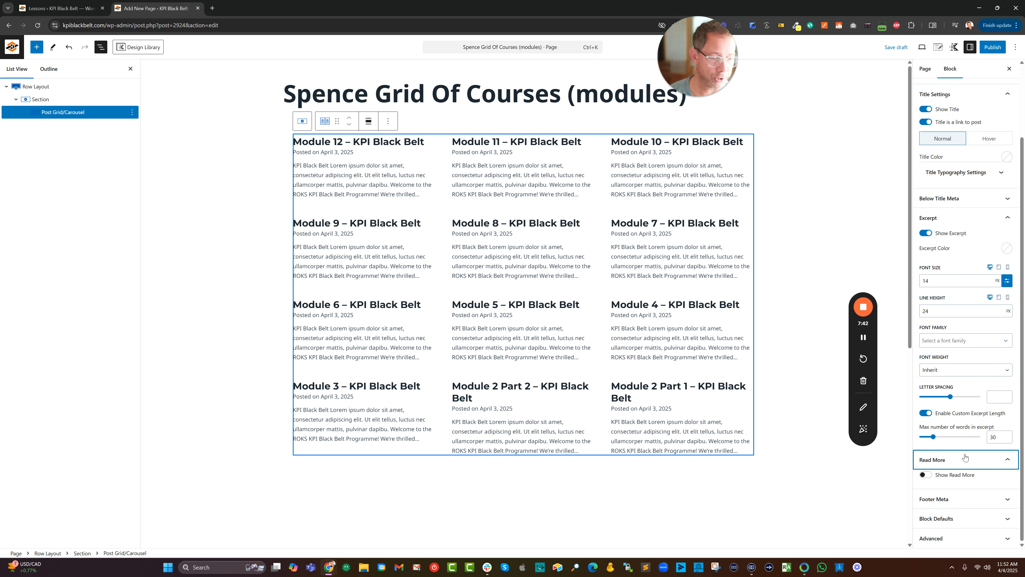
pyautogui.click(927, 475)
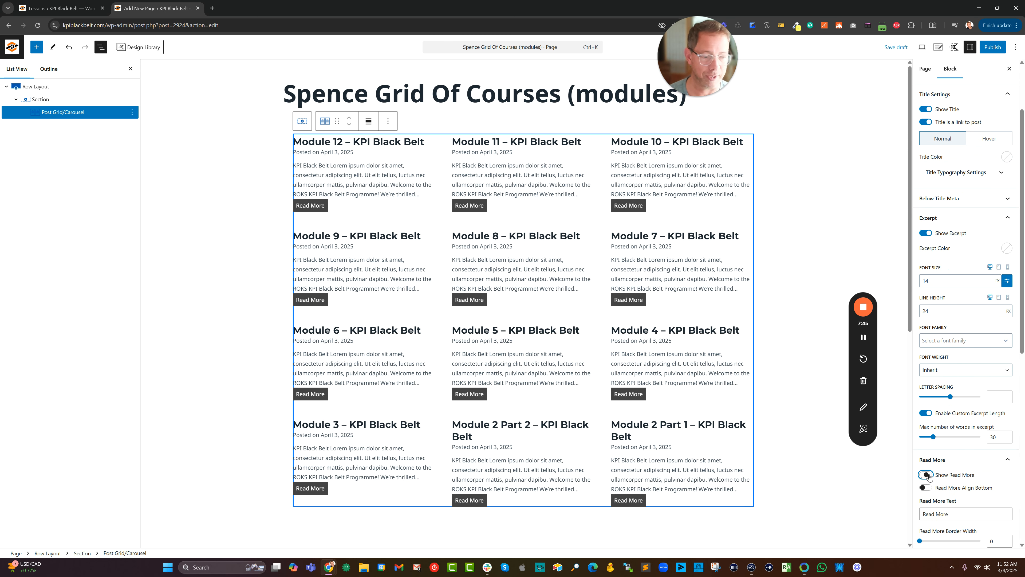
pyautogui.click(971, 475)
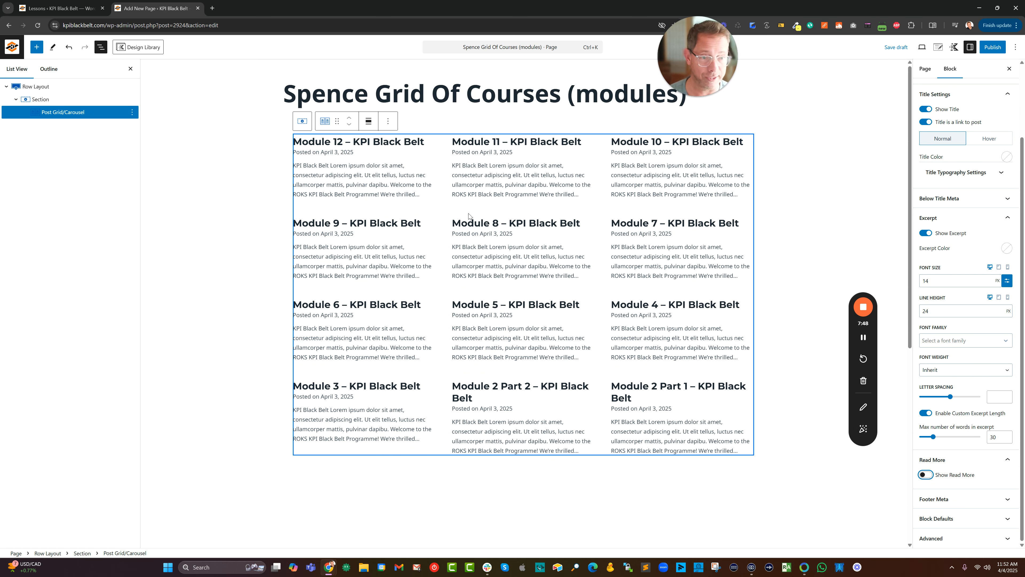
# Publish the Spence Grid Of Courses (modules) page.
pyautogui.click(985, 48)
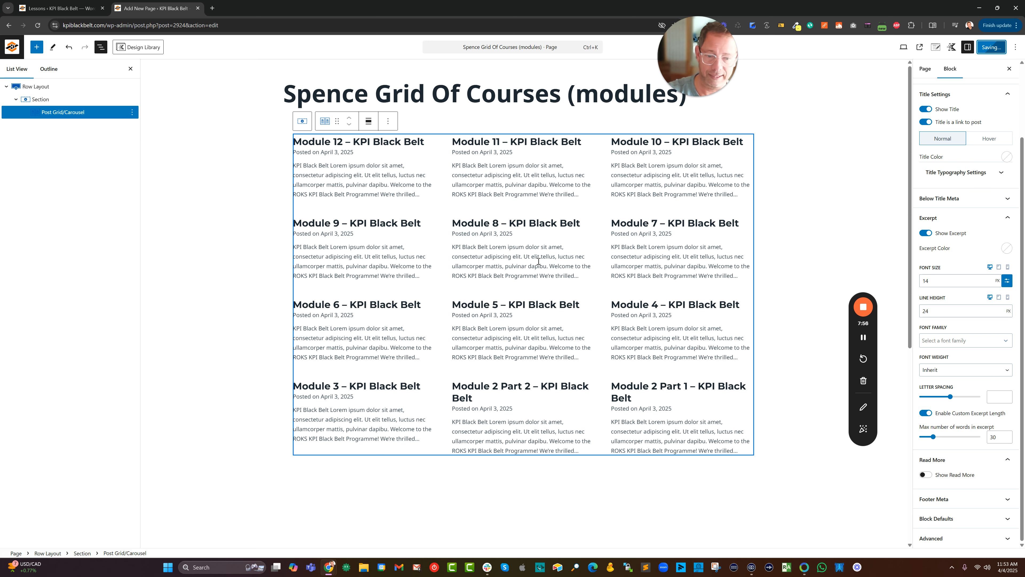
# Switch to the WordPress admin browser tab and open the course page of the LearnDash course Module 1 – KPI Black Belt for editing.
pyautogui.click(61, 8)
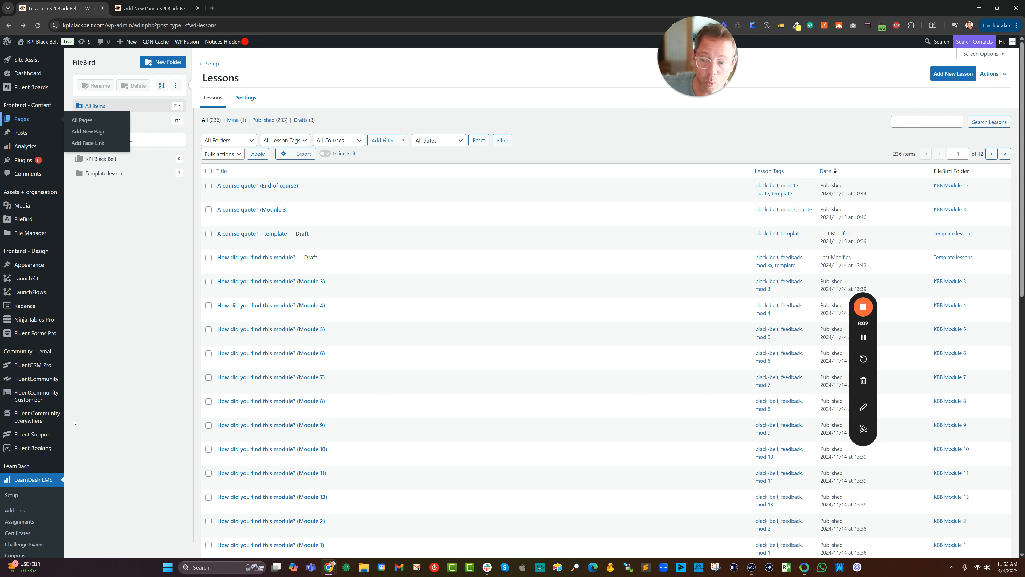
pyautogui.scroll(-3, 25, 477)
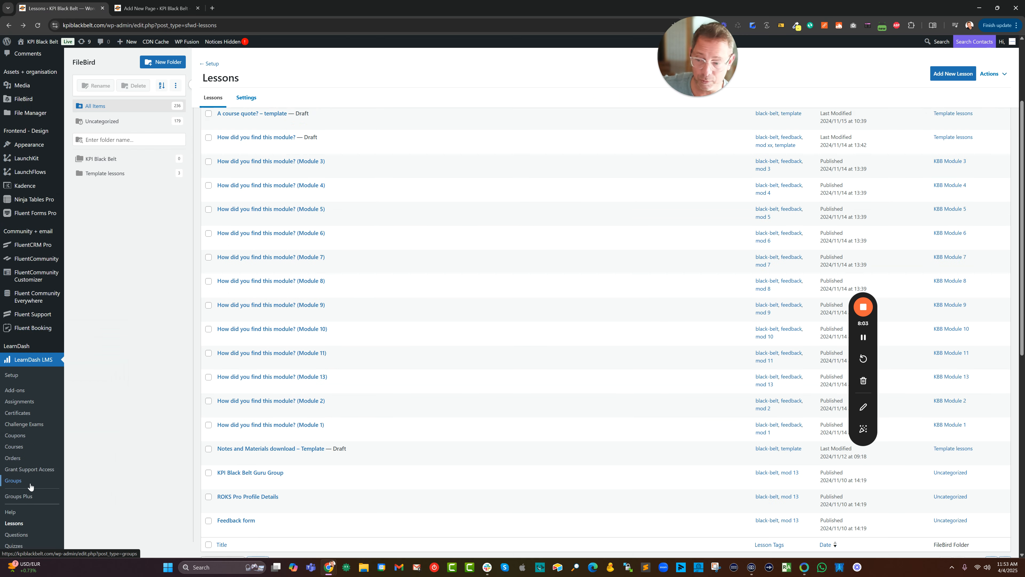
pyautogui.click(14, 446)
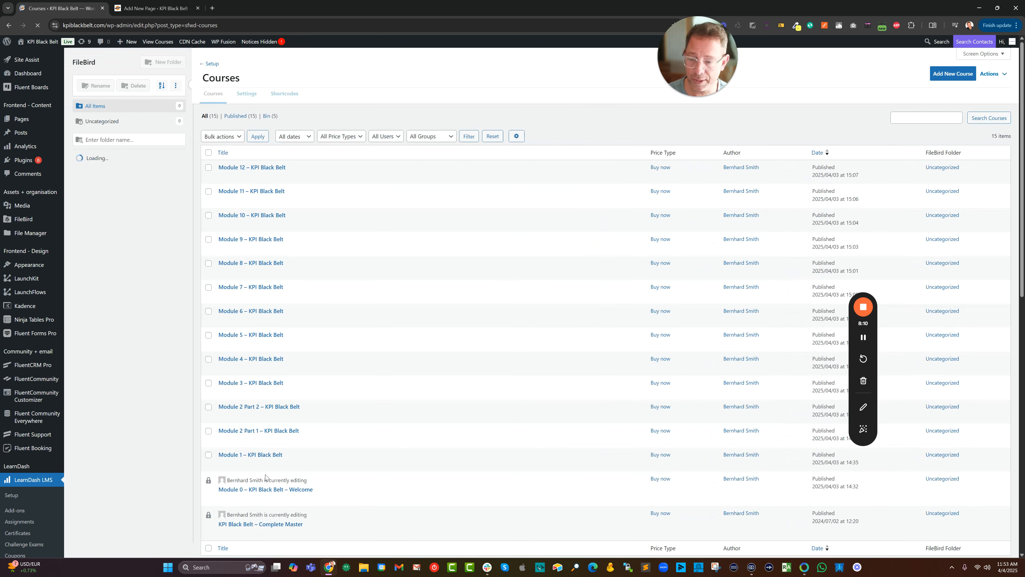
pyautogui.click(260, 459)
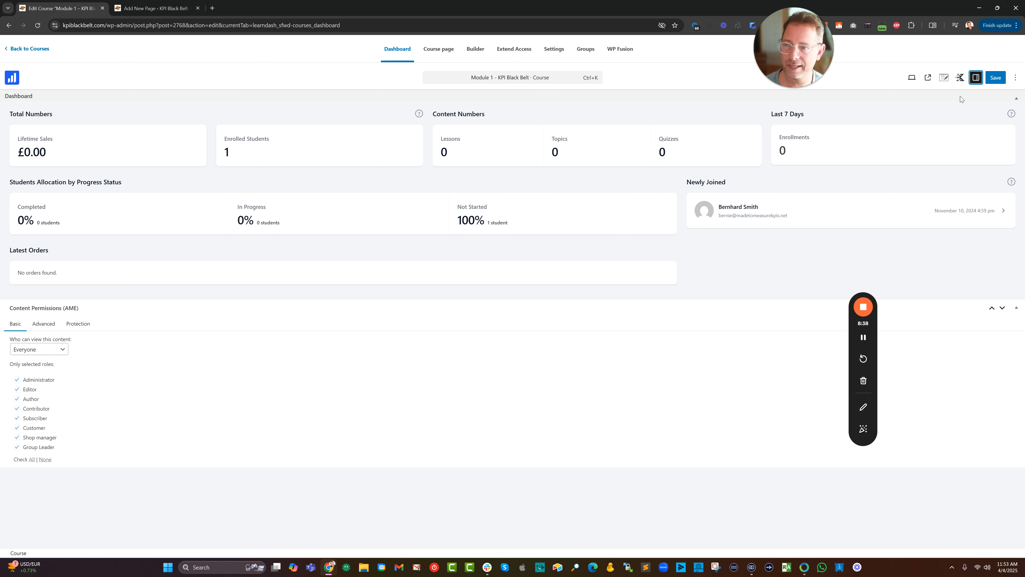
pyautogui.click(446, 54)
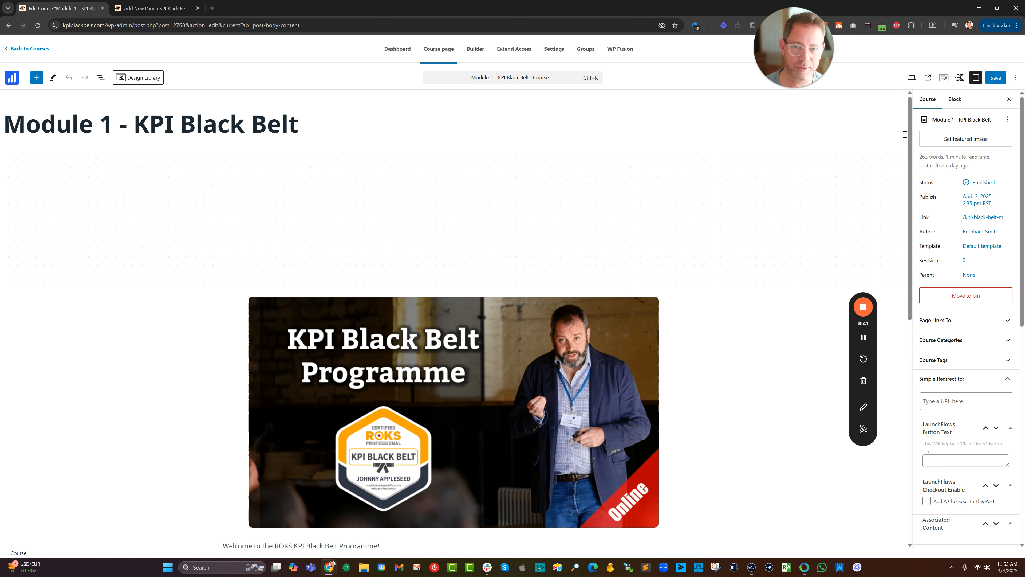
# Open the media library for the Module 1 course's featured image and go to the KPI Black Belt logo folder.
pyautogui.click(955, 139)
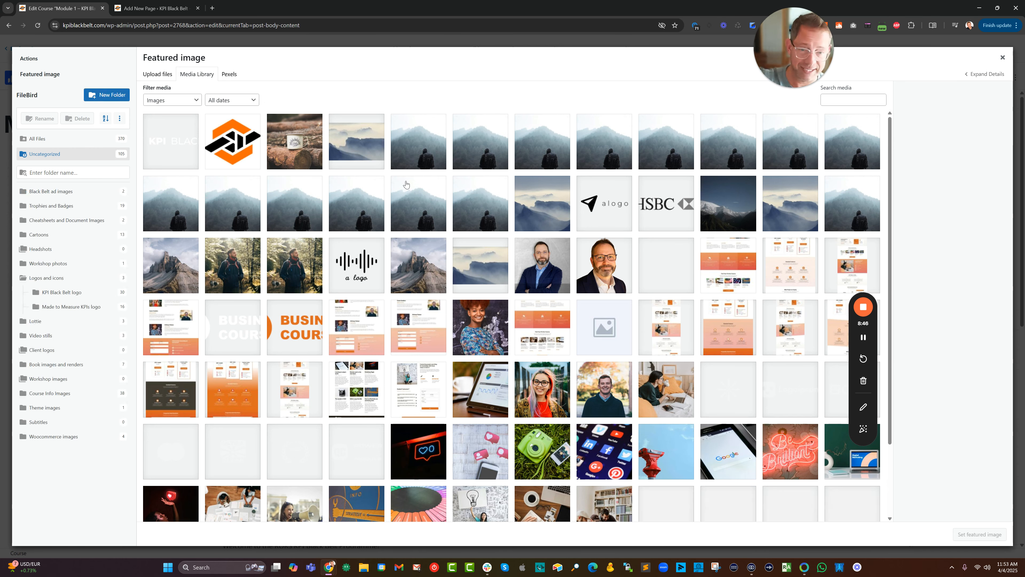
pyautogui.click(237, 151)
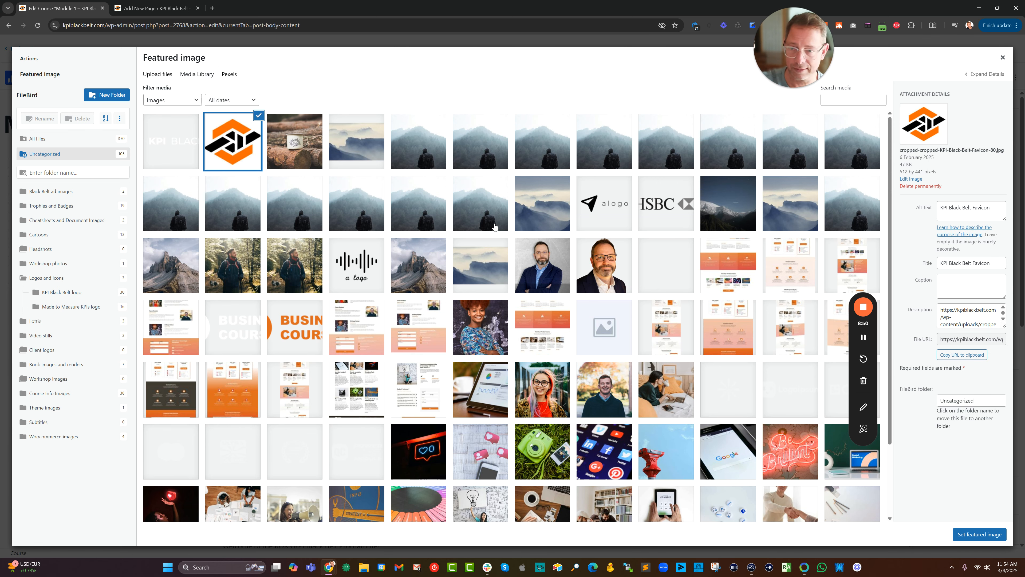
pyautogui.scroll(-2, 494, 227)
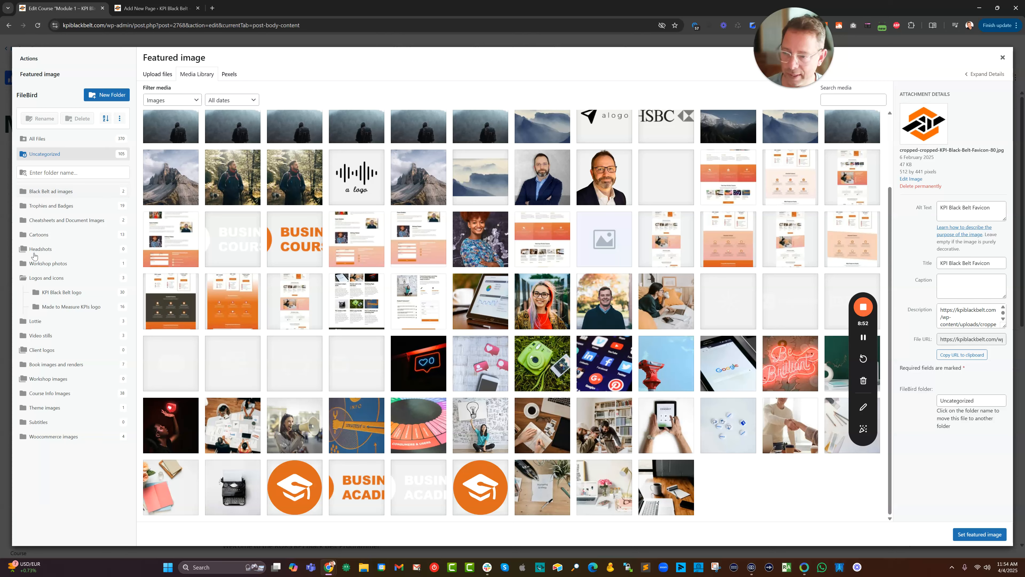
pyautogui.click(54, 295)
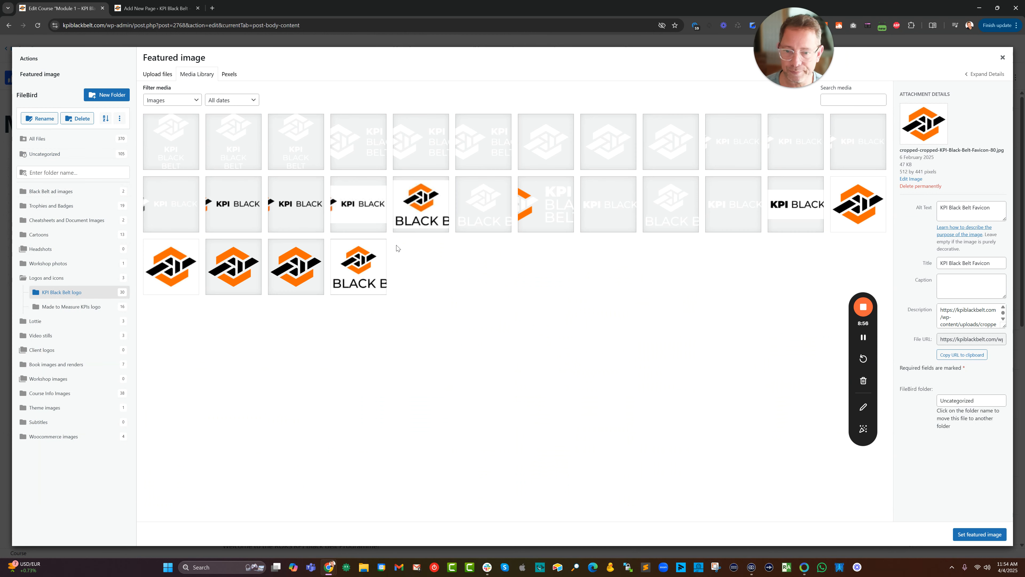
# Compare the logo images, set KPI-Black-Belt-Favicon-80.jpg as the Module 1 course's featured image, and save the course.
pyautogui.click(354, 279)
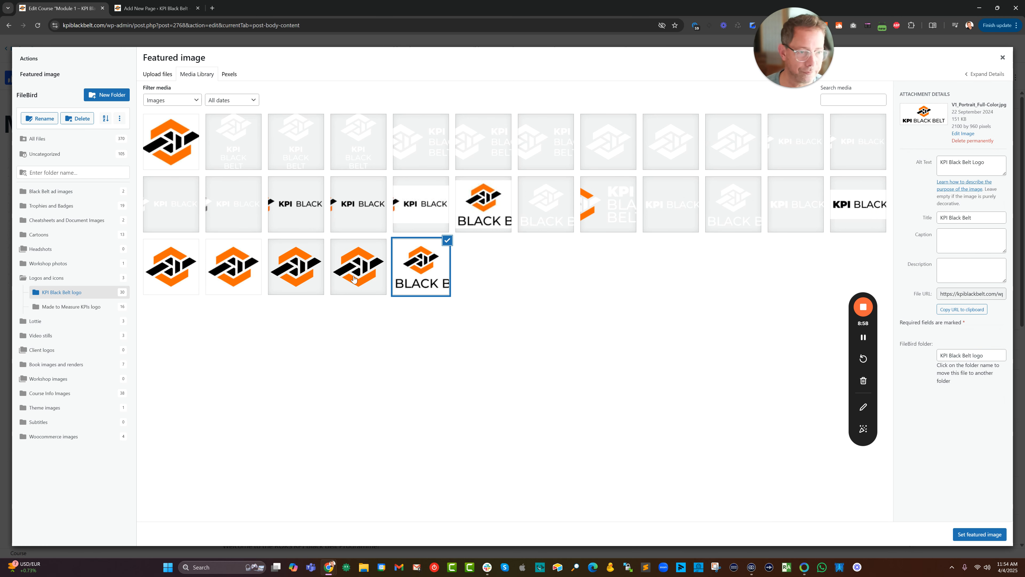
pyautogui.click(165, 258)
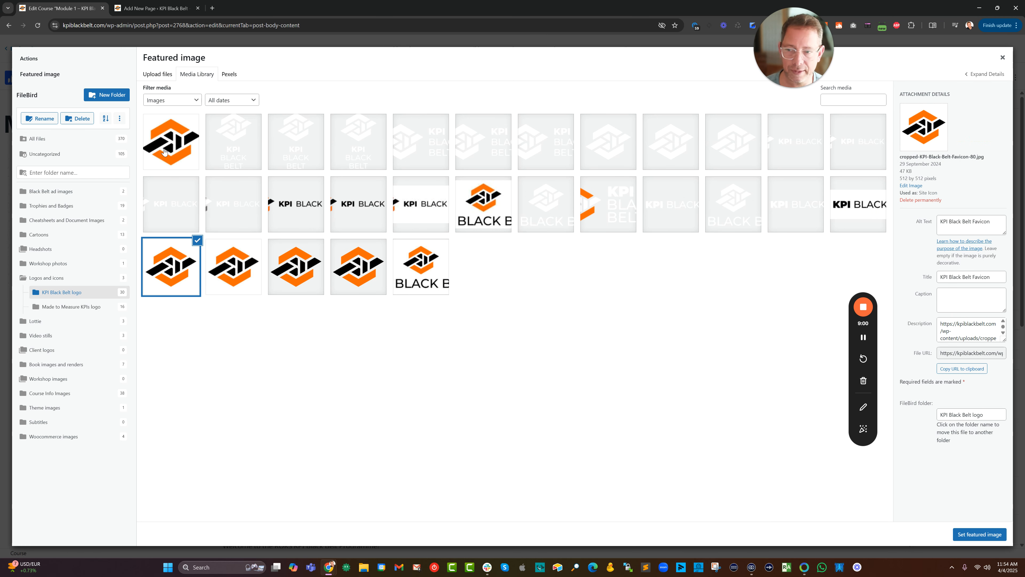
pyautogui.click(164, 152)
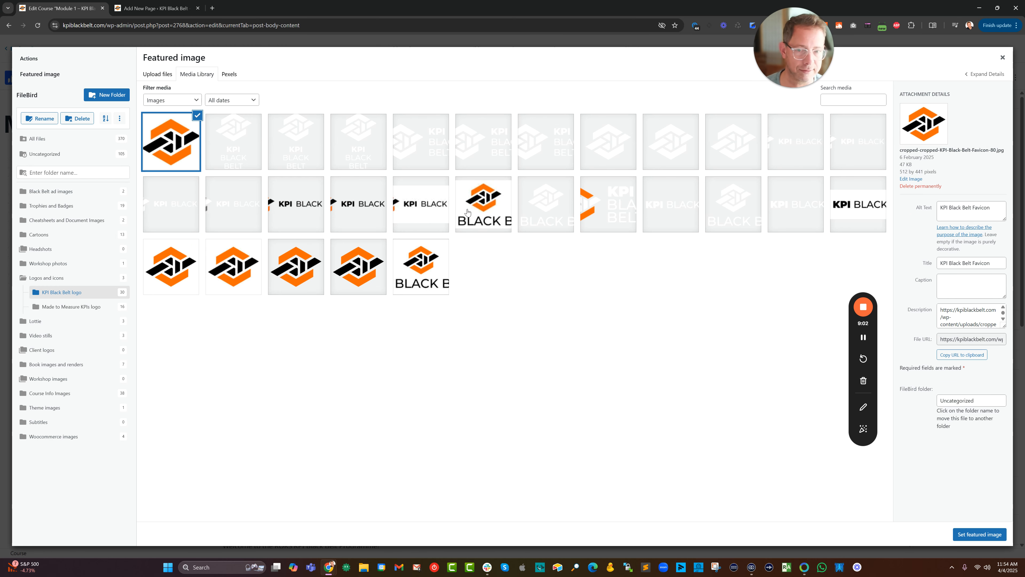
pyautogui.click(476, 210)
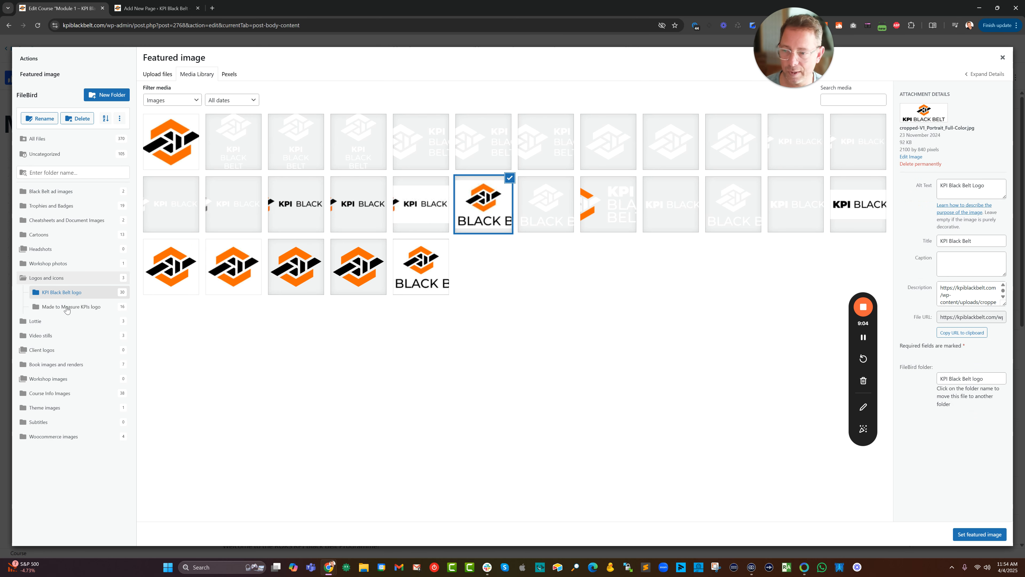
pyautogui.click(294, 215)
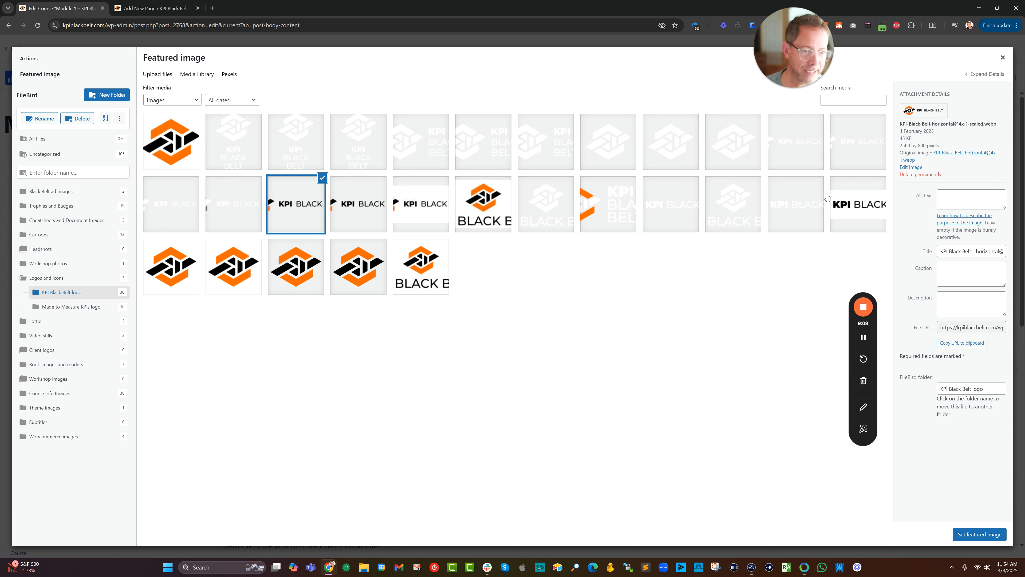
pyautogui.click(289, 270)
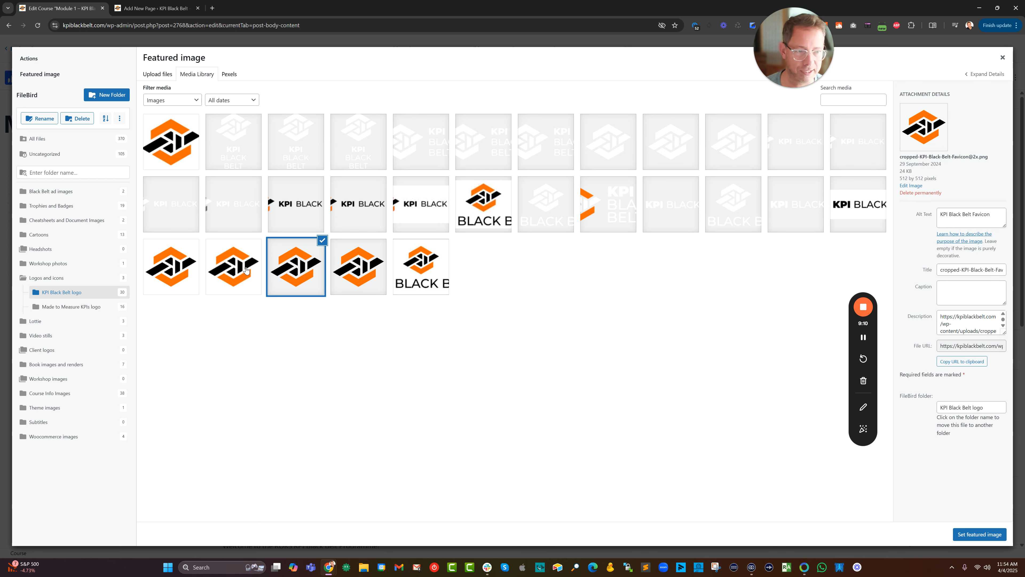
pyautogui.click(246, 272)
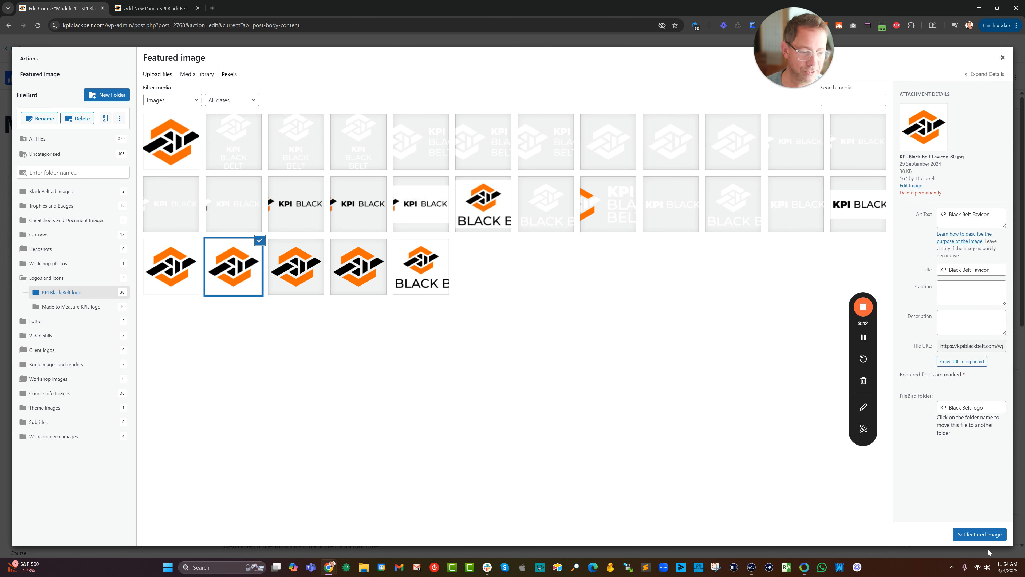
pyautogui.click(985, 537)
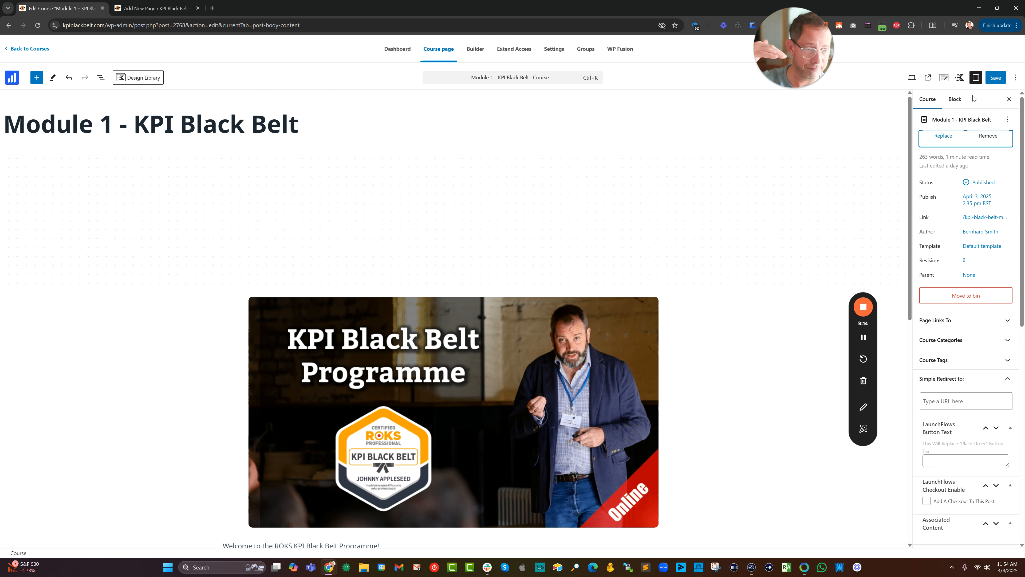
pyautogui.click(1000, 78)
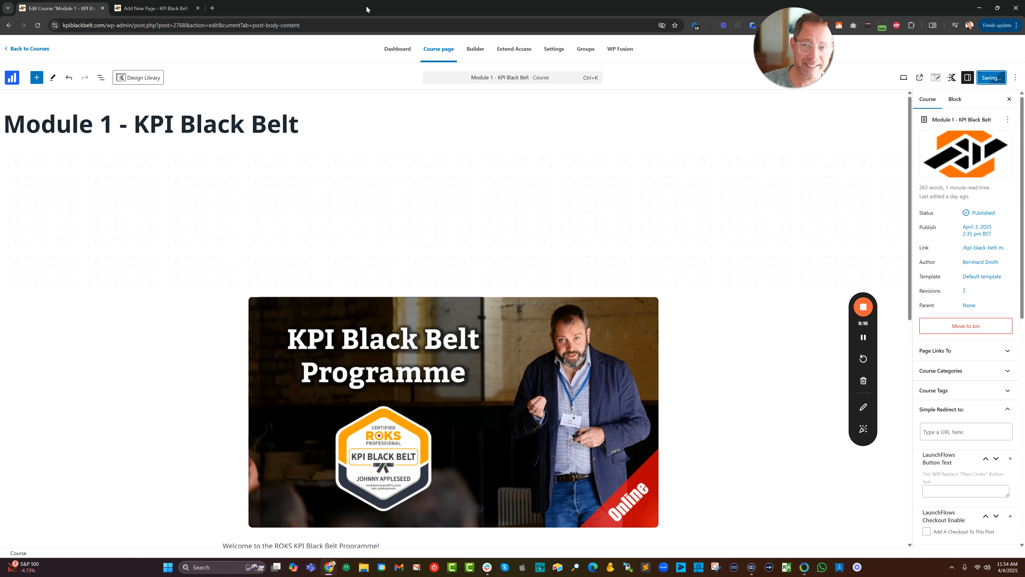
# Switch to the Spence Grid Of Courses (modules) page's browser tab, save the page and reload its editor.
pyautogui.click(155, 8)
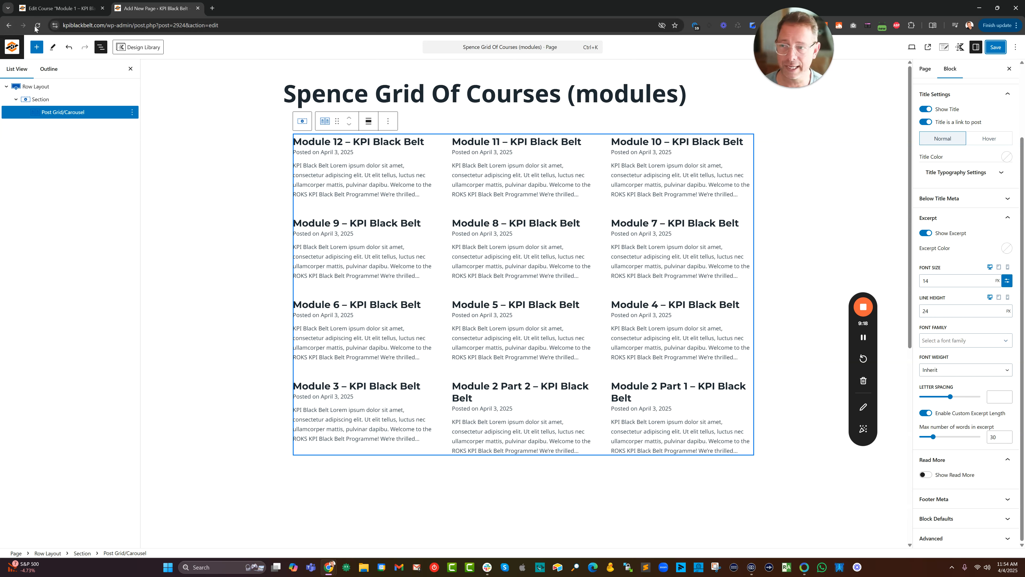
pyautogui.click(995, 48)
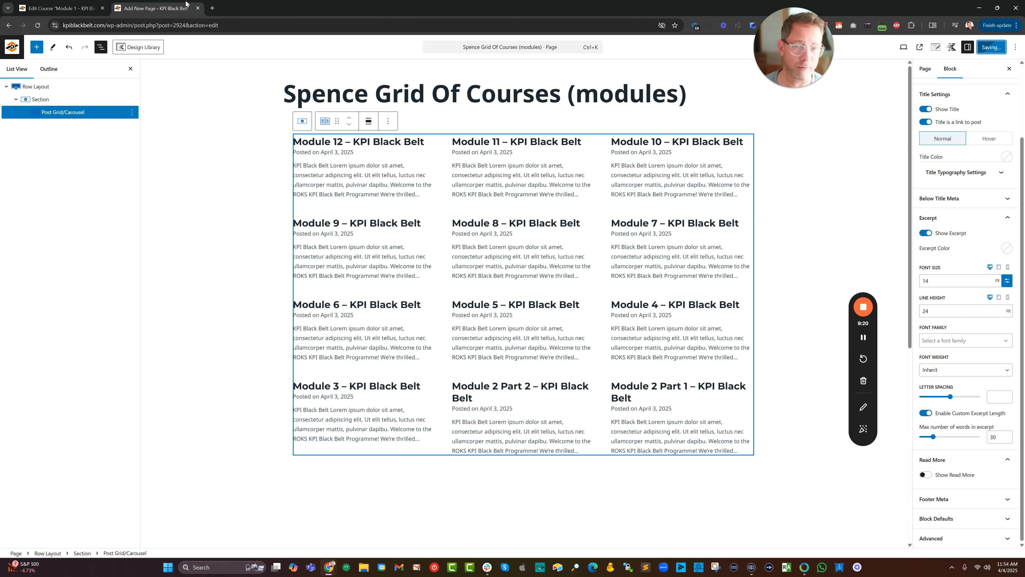
pyautogui.click(37, 25)
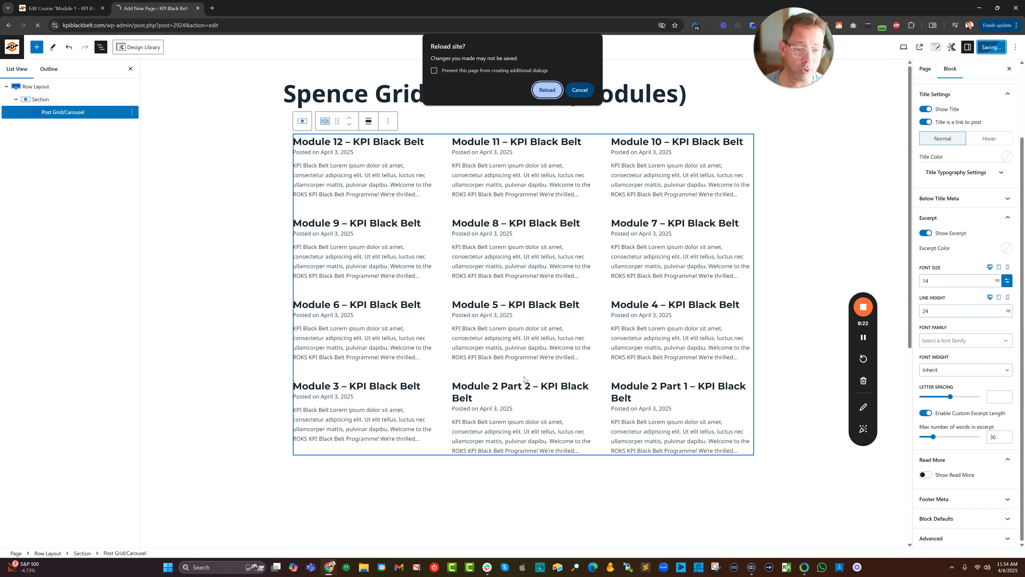
pyautogui.click(546, 89)
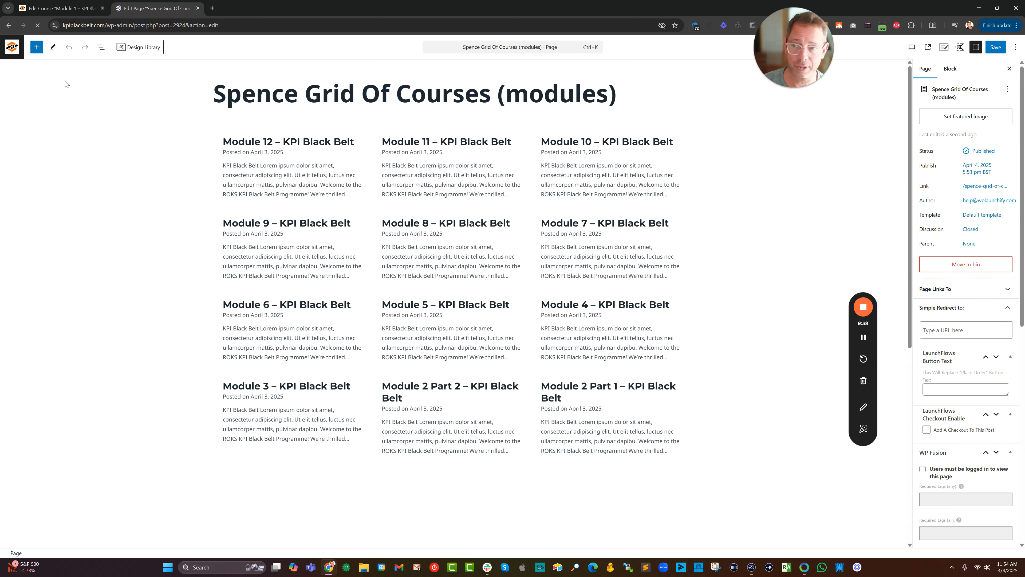
# Select the Post Grid/Carousel block inside the row layout's section and order its courses A → Z.
pyautogui.click(101, 47)
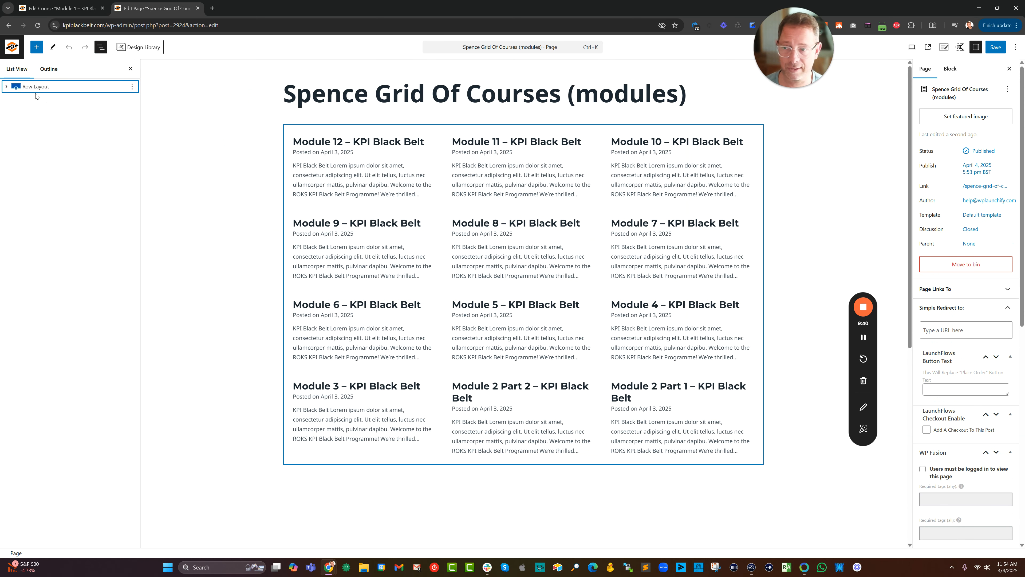
pyautogui.click(5, 87)
pyautogui.click(15, 100)
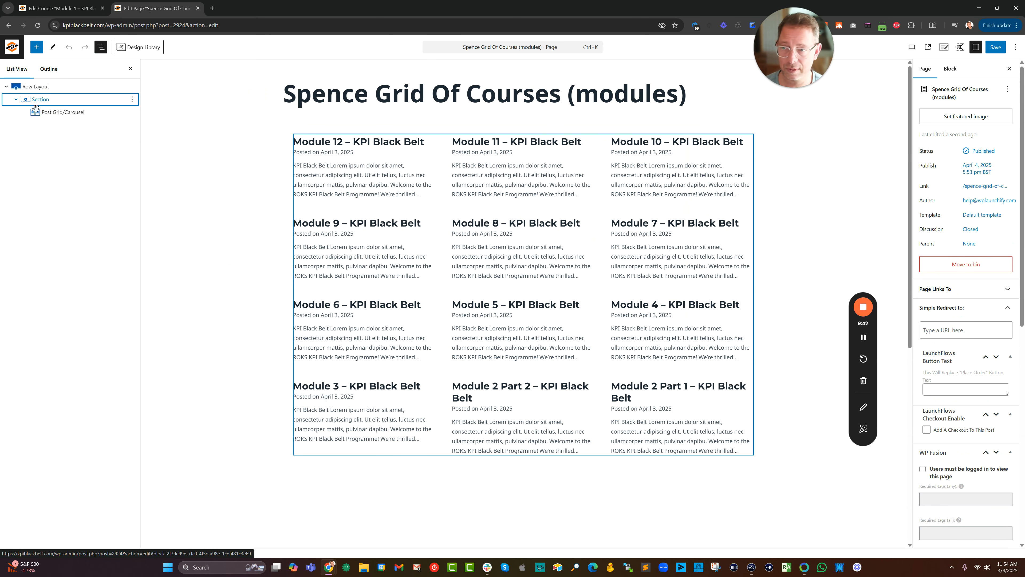
pyautogui.click(37, 112)
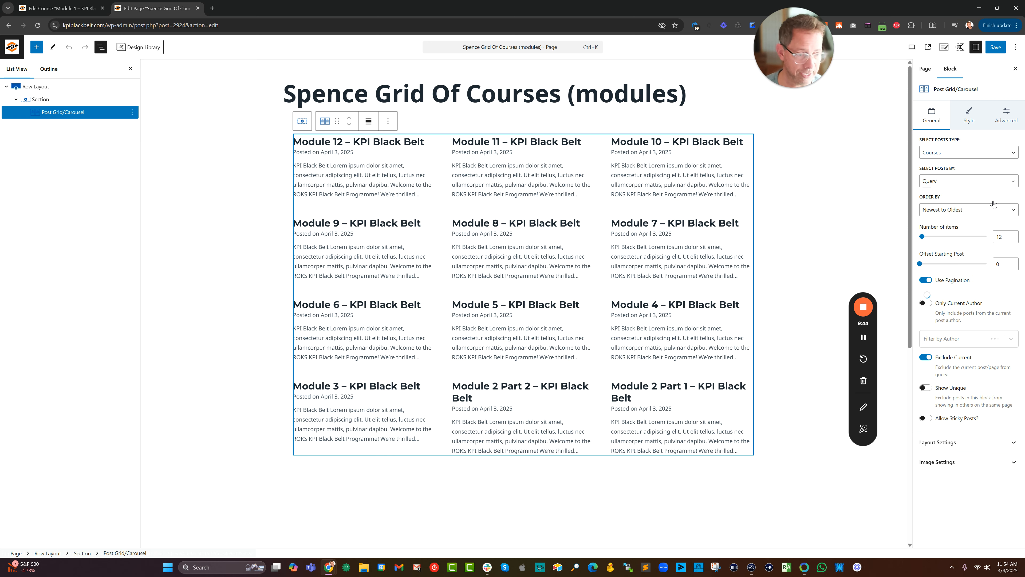
pyautogui.click(950, 209)
pyautogui.click(936, 263)
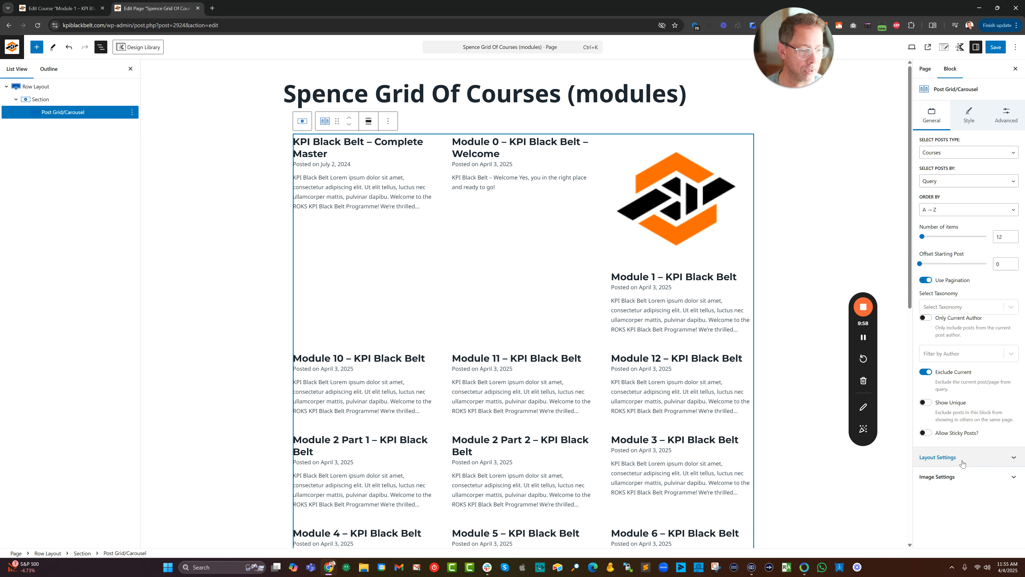
# Try the Square 1:1 and Landscape 16:9 image ratios for the course images in the grid.
pyautogui.click(964, 477)
pyautogui.scroll(-2, 971, 425)
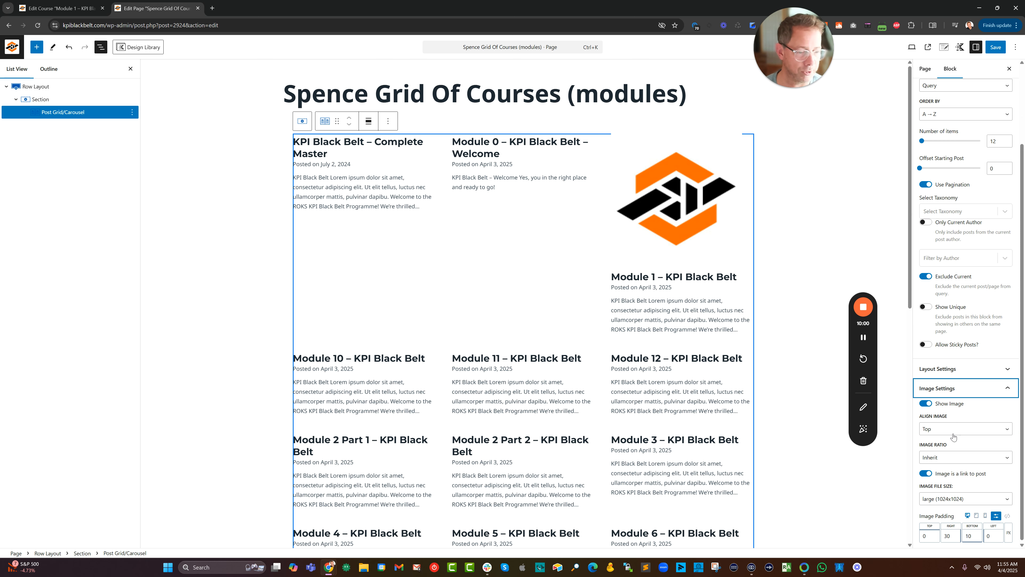
pyautogui.scroll(-1, 977, 466)
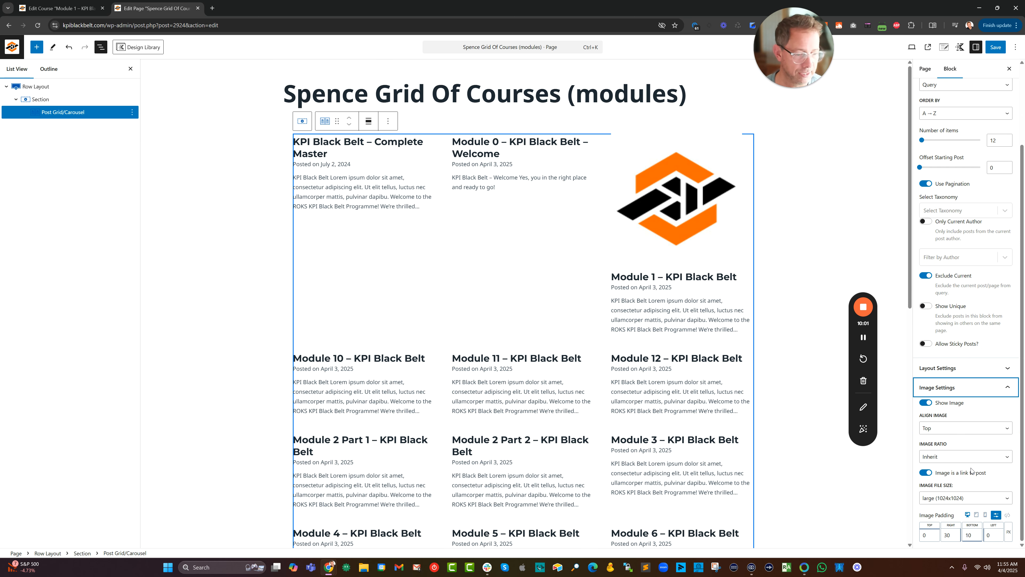
pyautogui.click(940, 457)
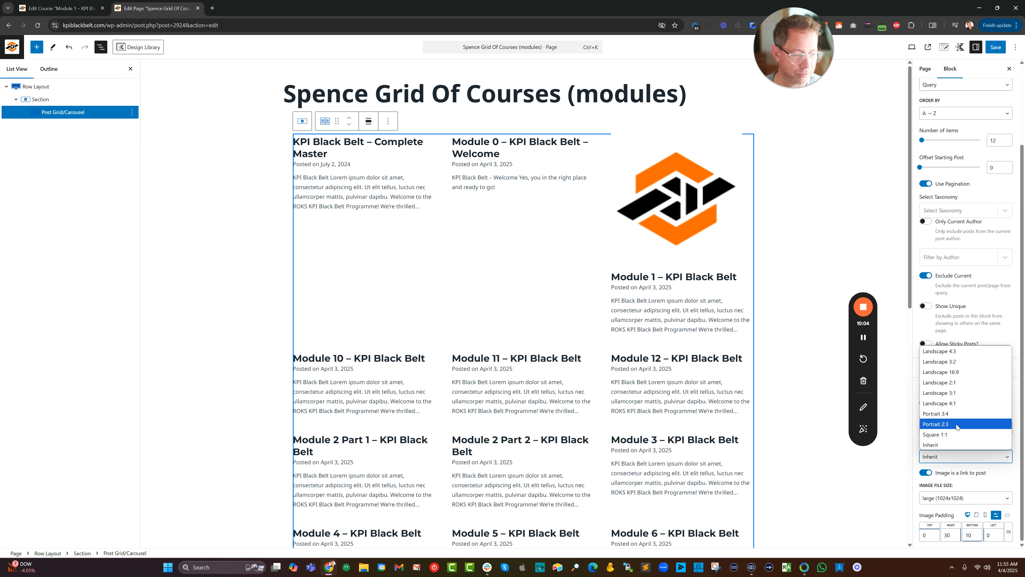
pyautogui.click(958, 435)
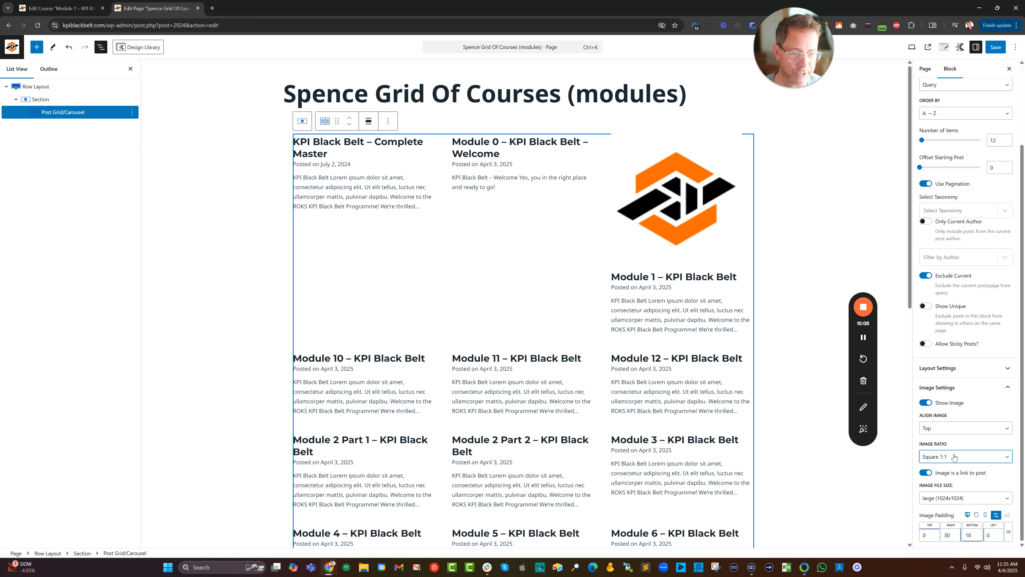
pyautogui.click(955, 456)
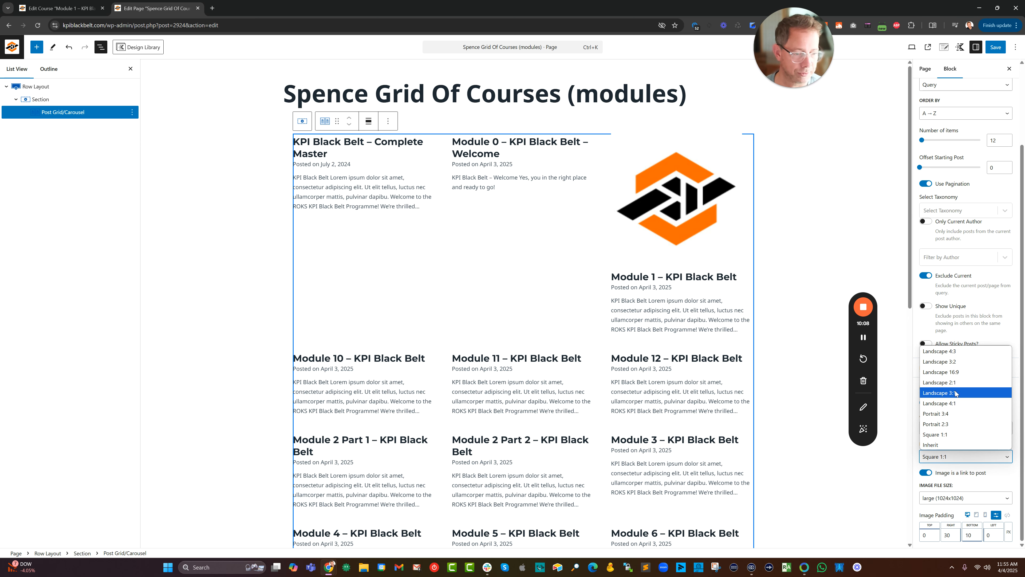
pyautogui.click(959, 372)
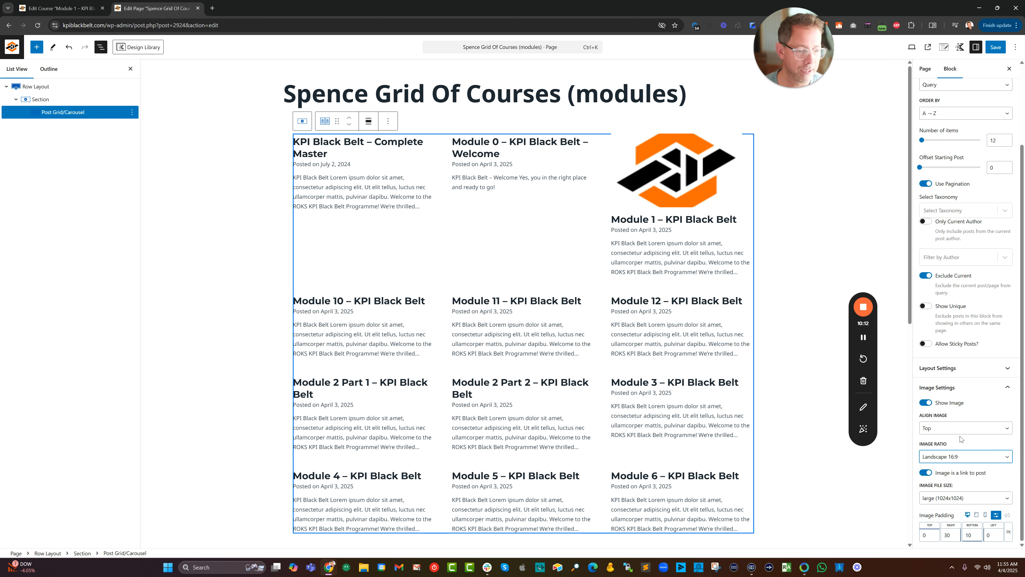
# Set the grid's image file size to 1536x1536 and turn off custom values for the image padding.
pyautogui.click(955, 501)
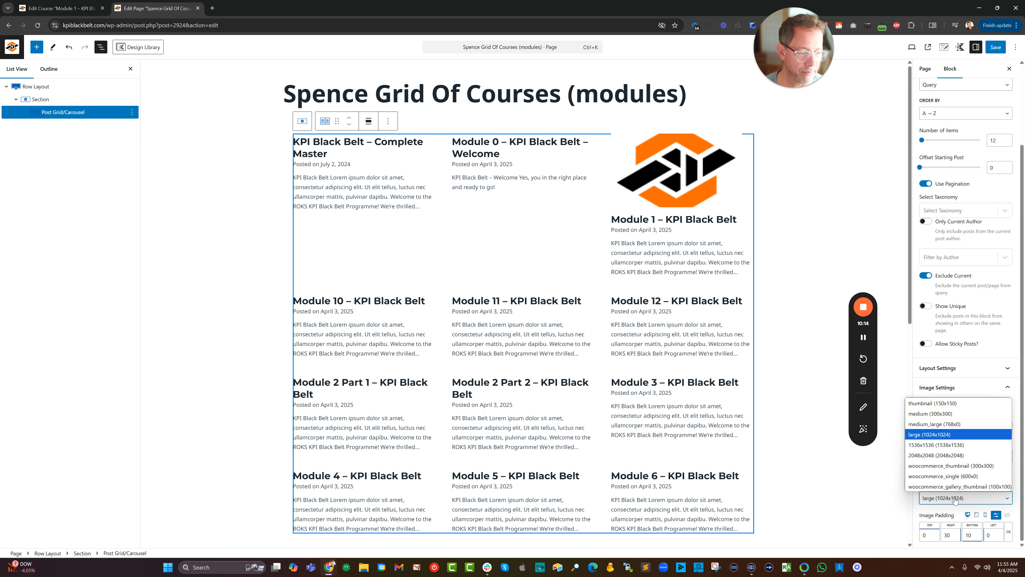
pyautogui.click(943, 444)
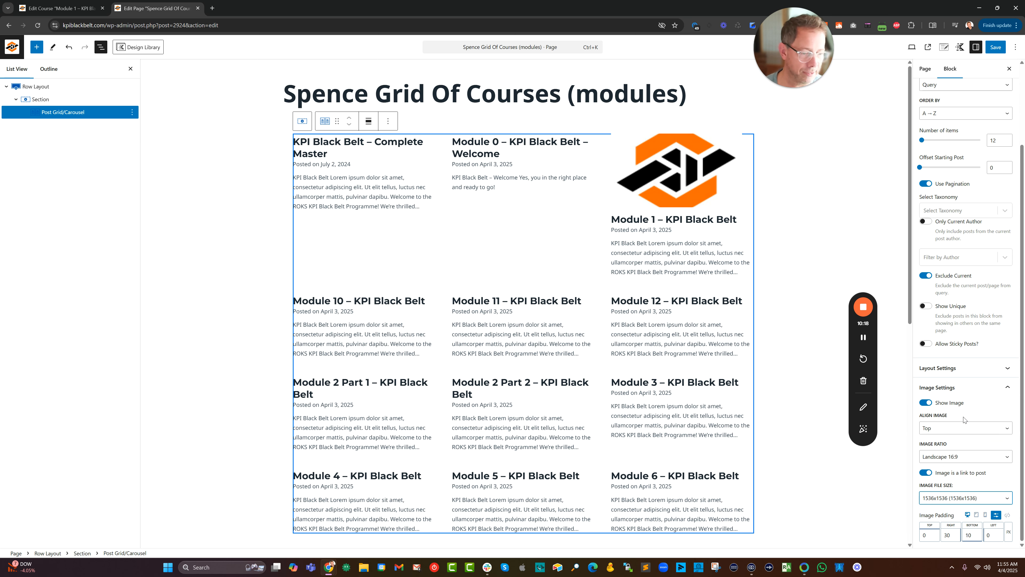
pyautogui.click(965, 368)
pyautogui.scroll(-2, 981, 387)
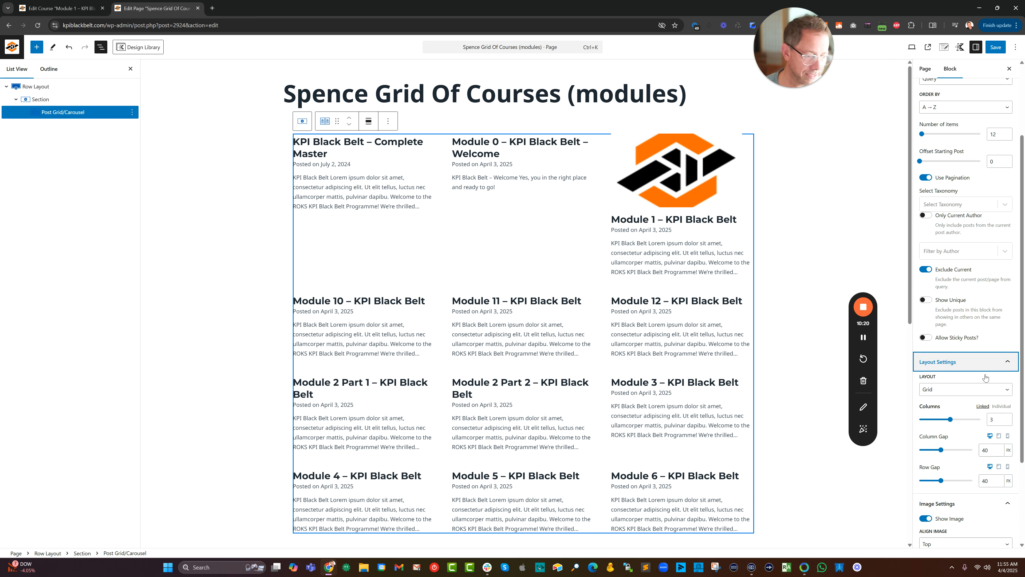
pyautogui.scroll(-1, 982, 388)
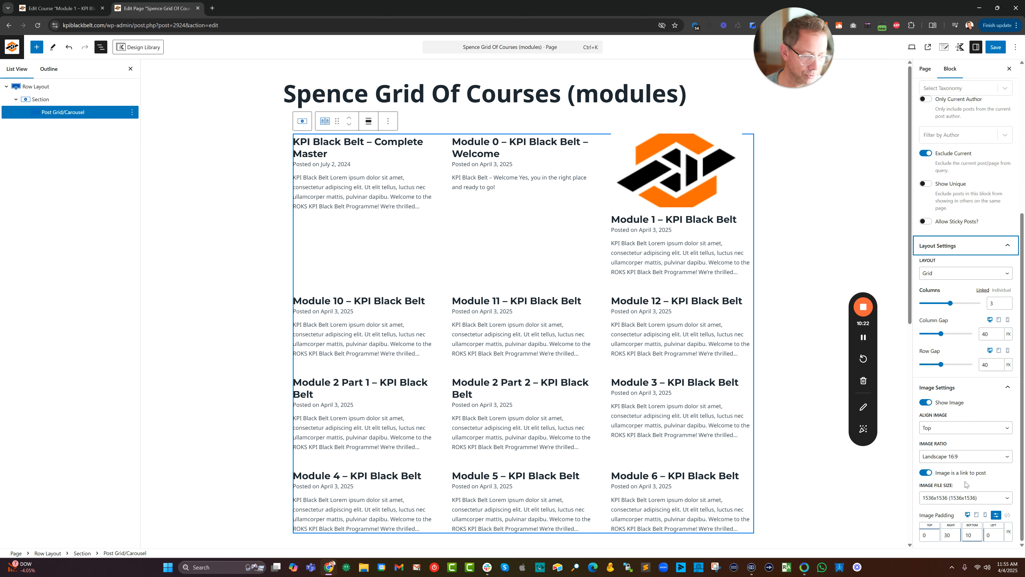
pyautogui.click(997, 520)
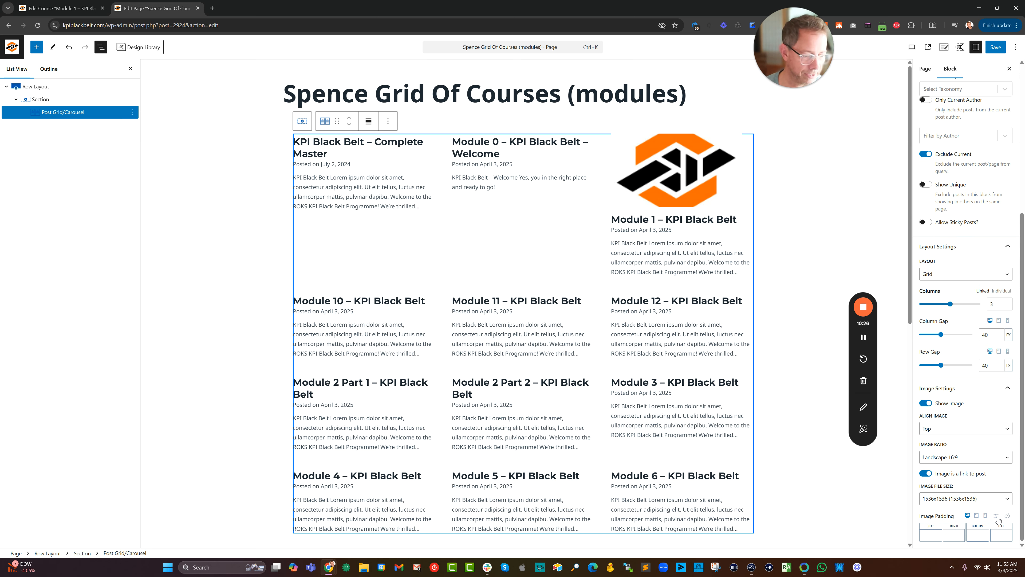
# Set the image ratio of the course grid back to Inherit.
pyautogui.click(964, 458)
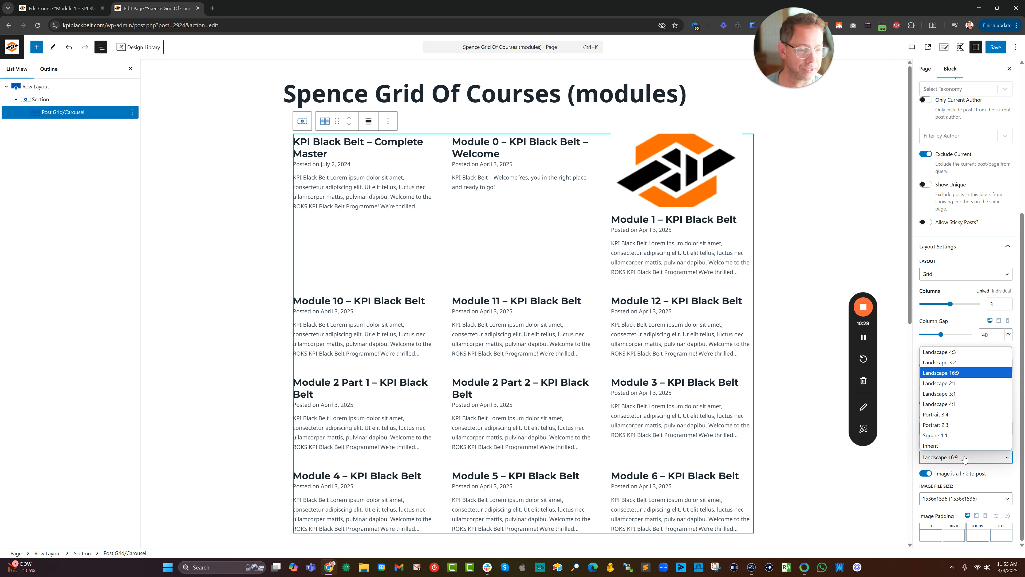
pyautogui.click(949, 444)
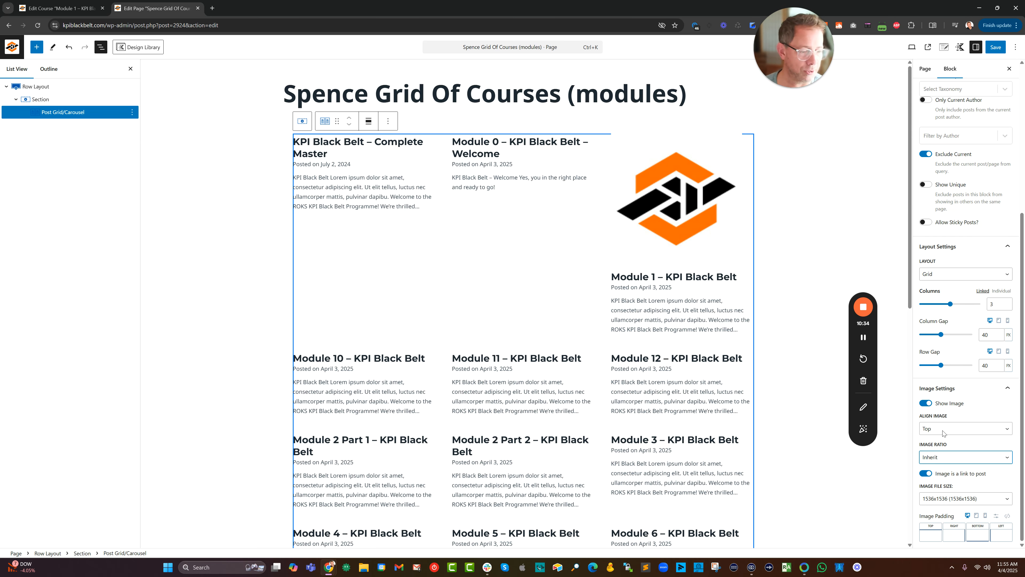
pyautogui.scroll(5, 943, 432)
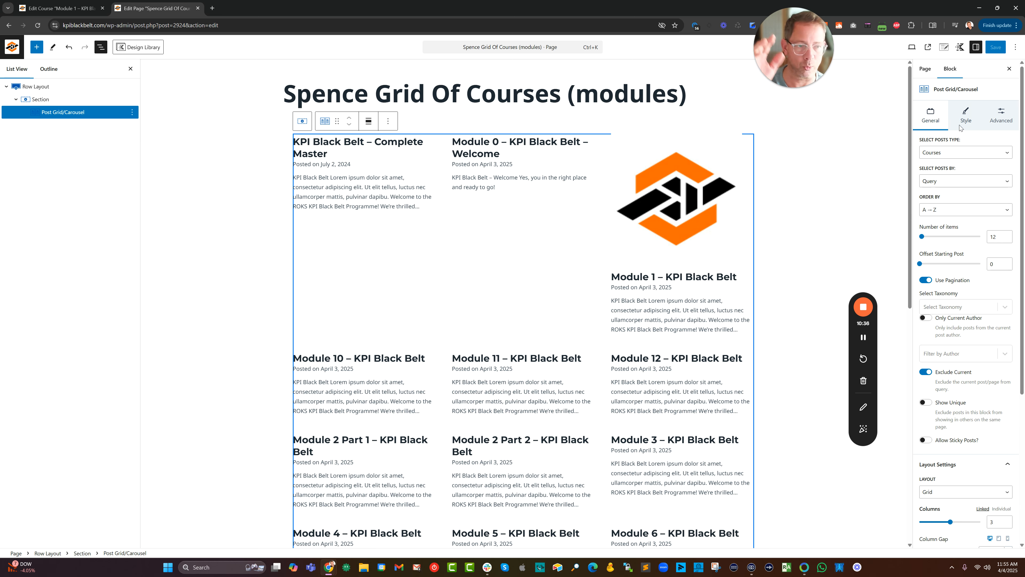
# Give the course grid's item containers a 1 px border in the grey palette colour 7B8794.
pyautogui.click(967, 115)
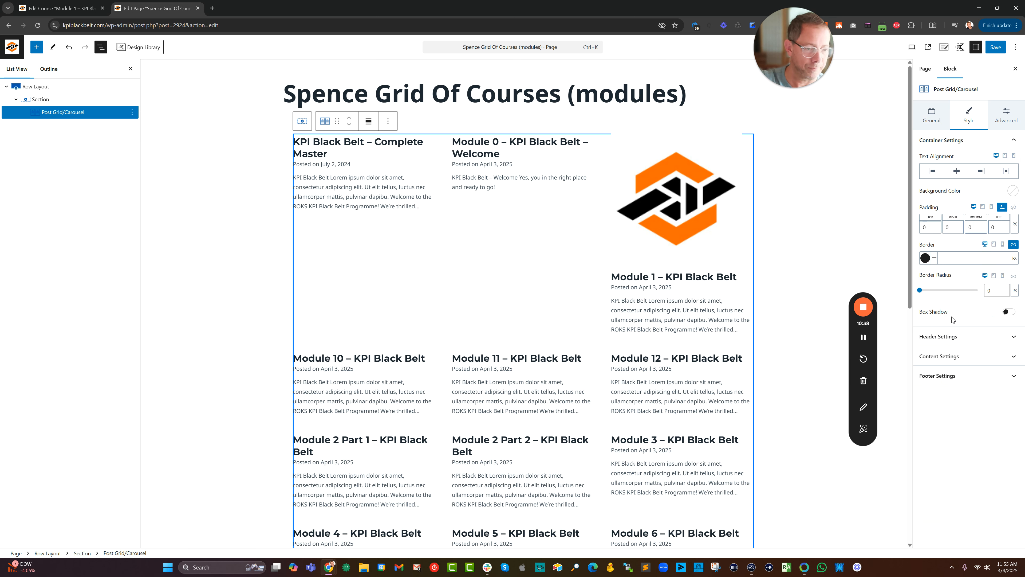
pyautogui.click(977, 262)
pyautogui.write('1')
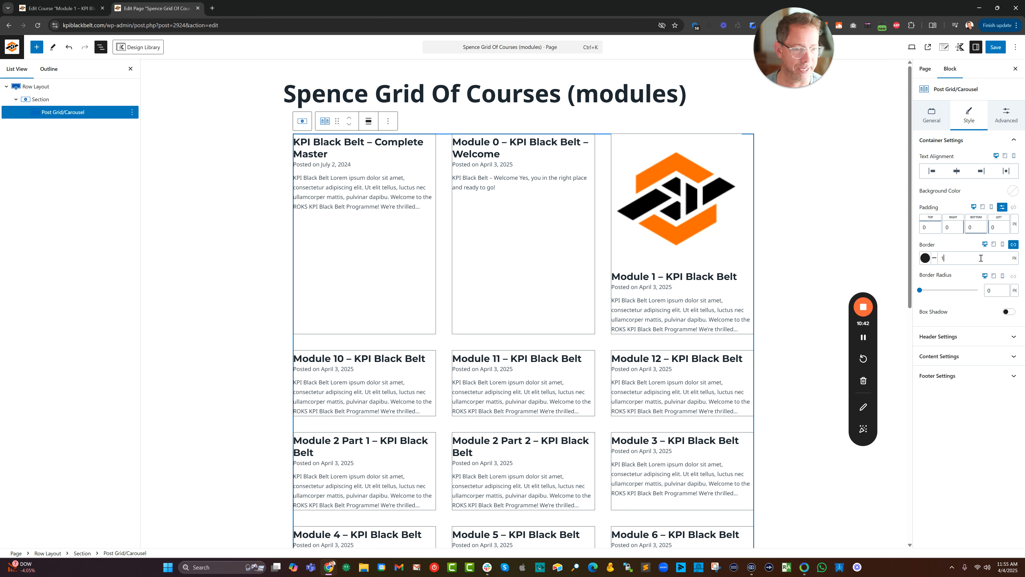
pyautogui.press('BackSpace')
pyautogui.write('2')
pyautogui.click(925, 258)
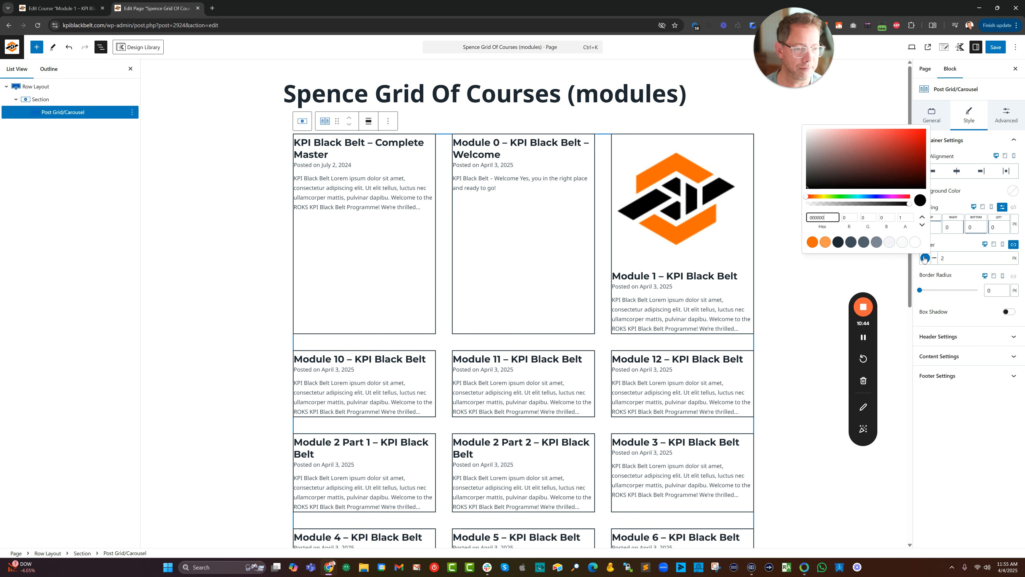
pyautogui.click(878, 243)
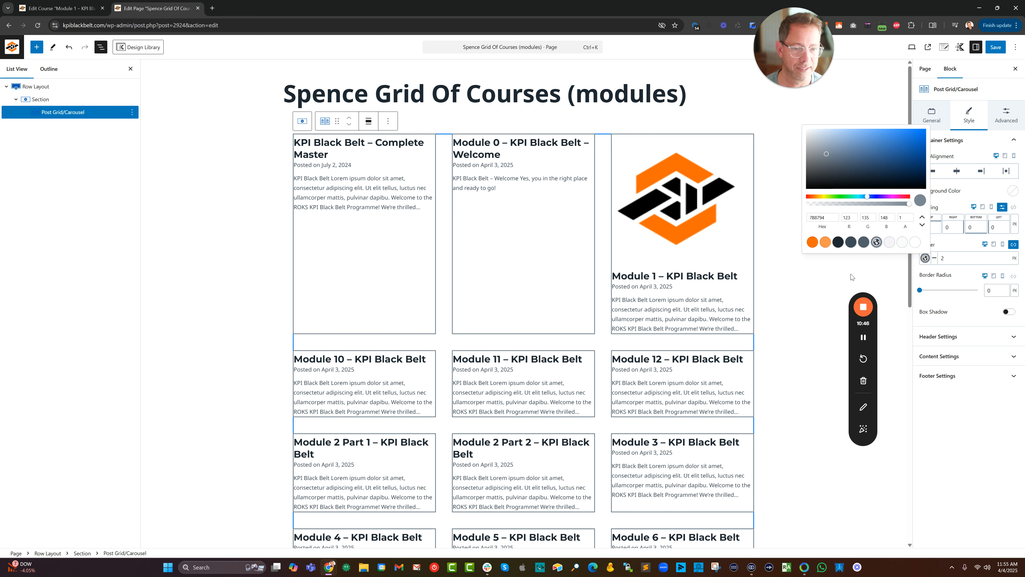
pyautogui.click(925, 260)
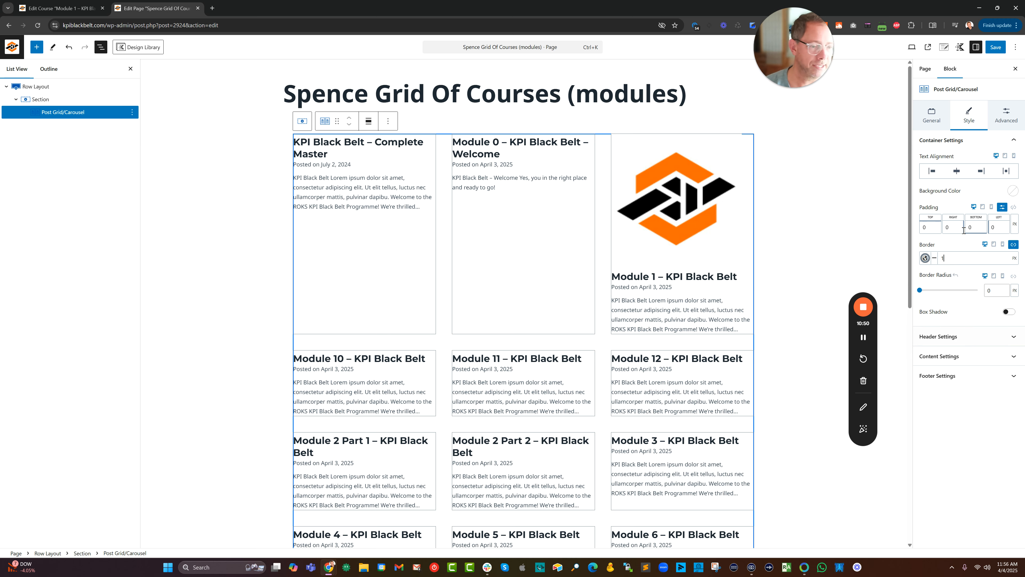
pyautogui.click(1003, 121)
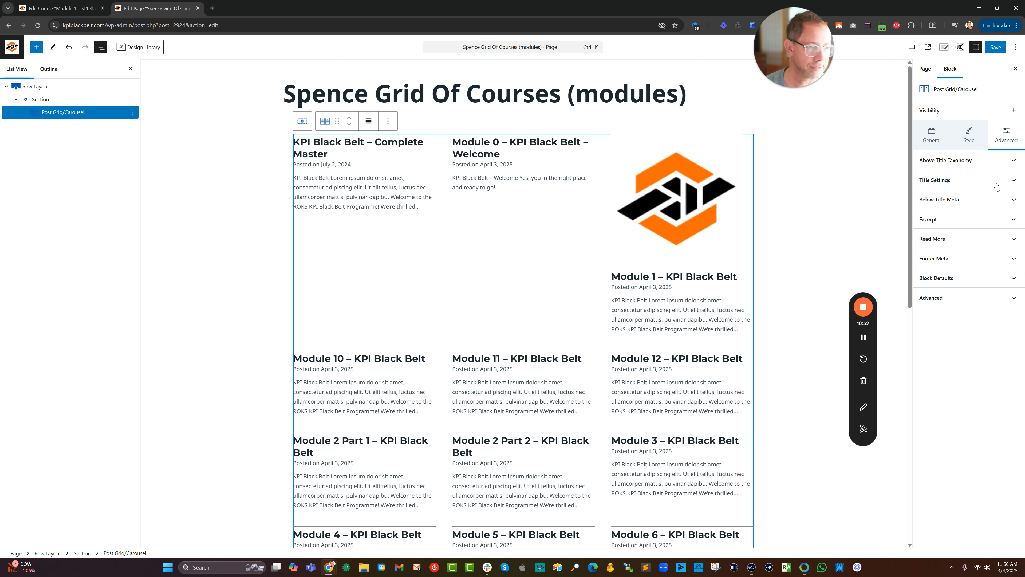
pyautogui.click(927, 137)
pyautogui.scroll(-5, 980, 365)
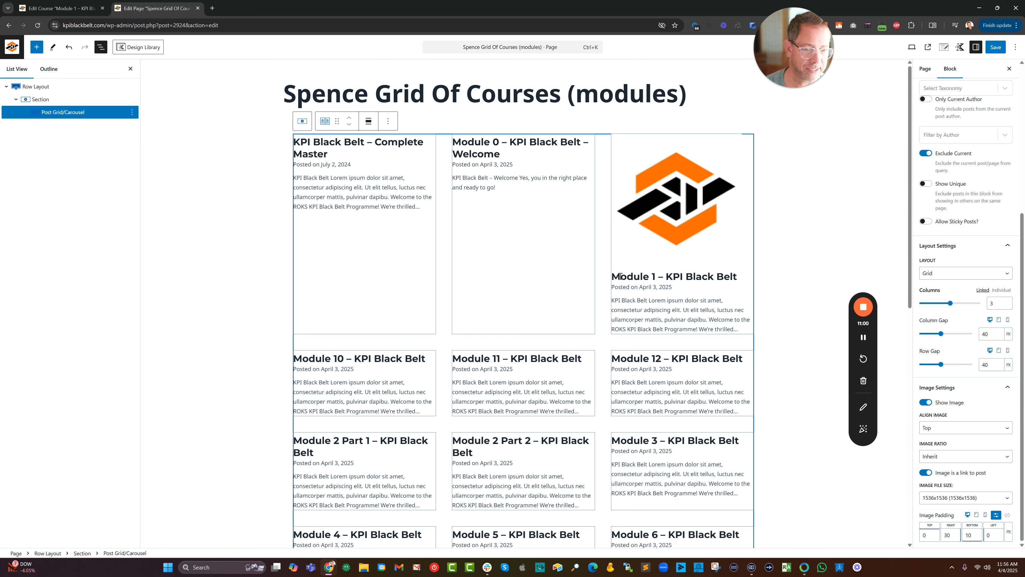
pyautogui.scroll(5, 962, 110)
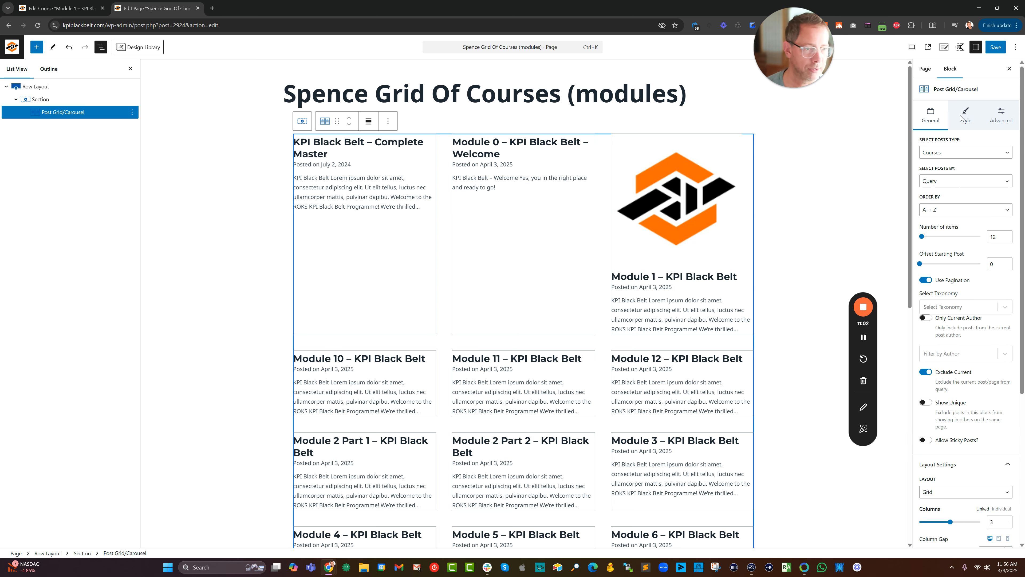
# Link the grid items' container padding on all sides and set it to the Small 24px preset.
pyautogui.click(966, 117)
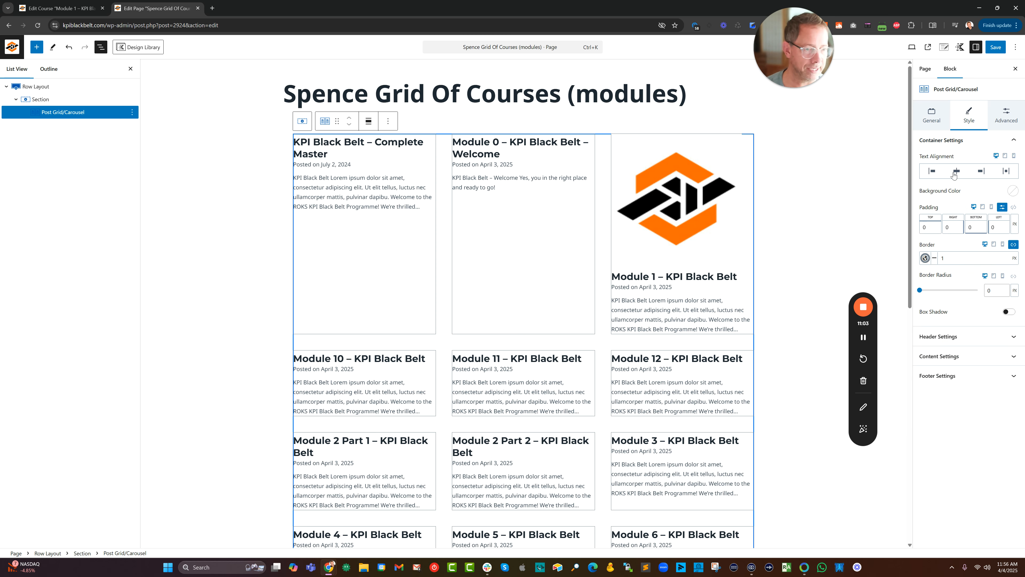
pyautogui.click(1014, 206)
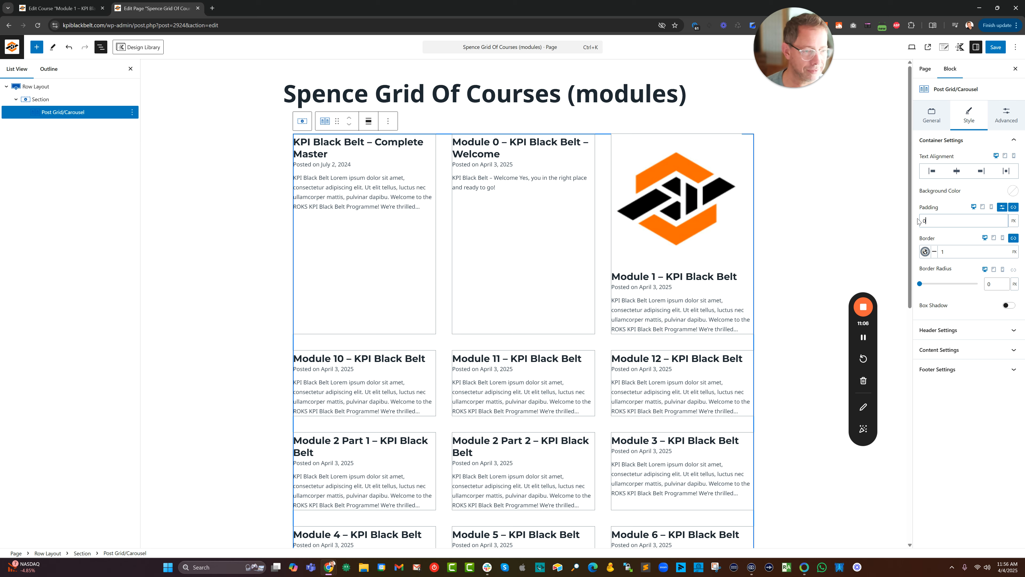
pyautogui.click(1002, 207)
pyautogui.moveTo(921, 230); pyautogui.dragTo(943, 231)
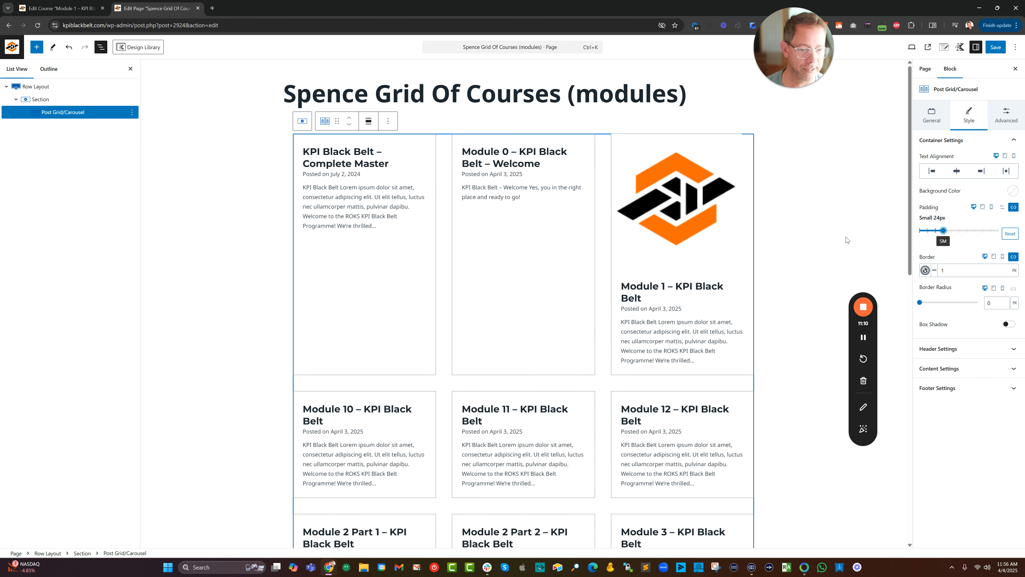
# Save the grid page and open the Module 1 course from its published view.
pyautogui.click(995, 47)
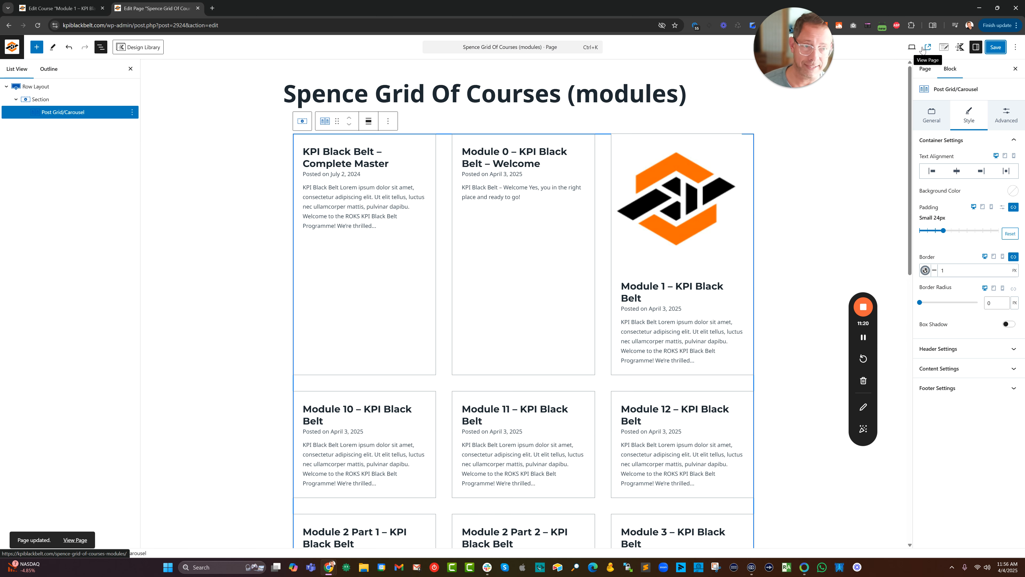
pyautogui.click(928, 48)
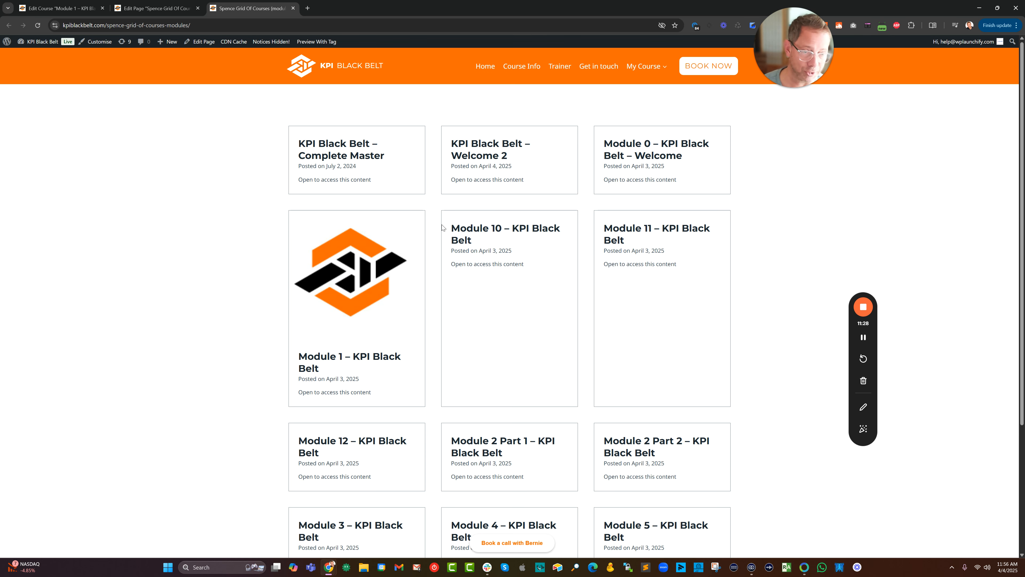
pyautogui.click(354, 359)
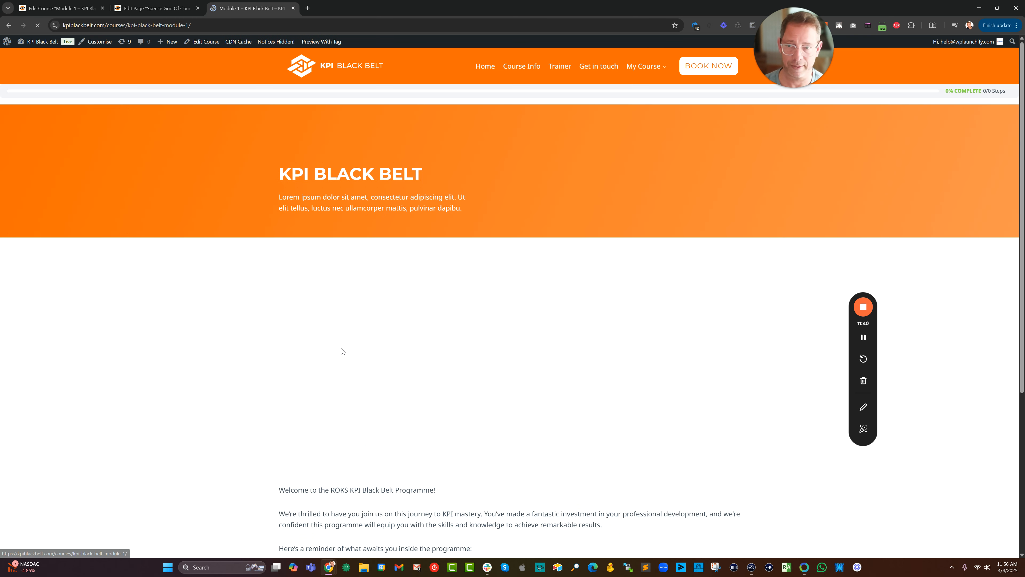
# Examine the published Module 1 course page from header to footer, including its URL slug and progress bar.
pyautogui.scroll(-5, 485, 260)
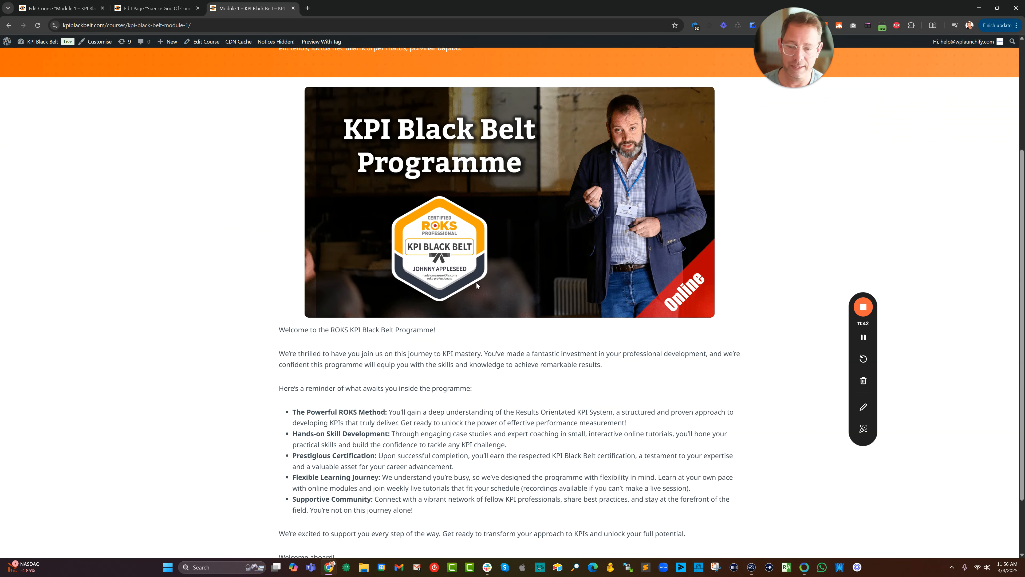
pyautogui.scroll(5, 477, 291)
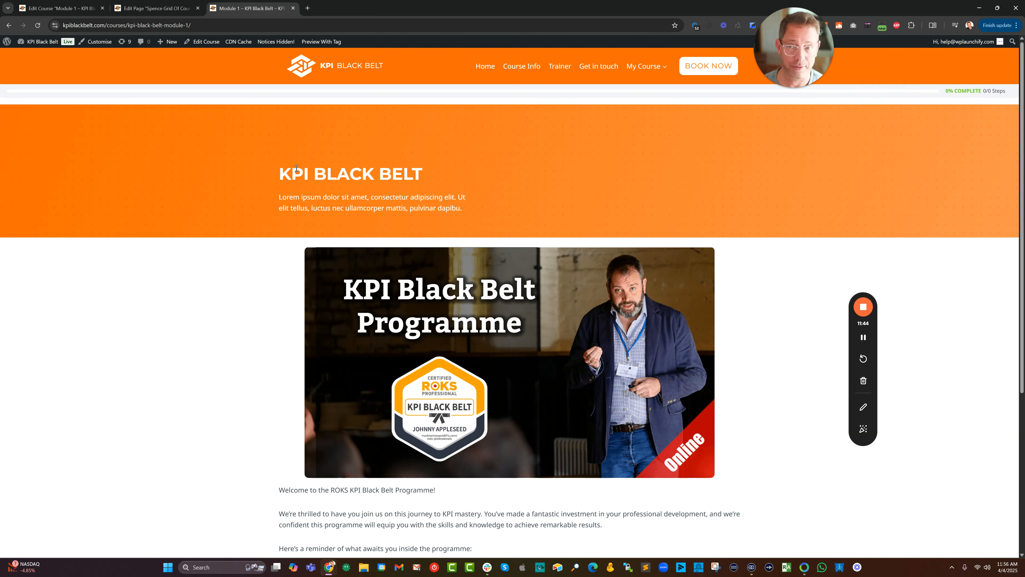
pyautogui.click(146, 25)
pyautogui.moveTo(146, 26); pyautogui.dragTo(208, 25)
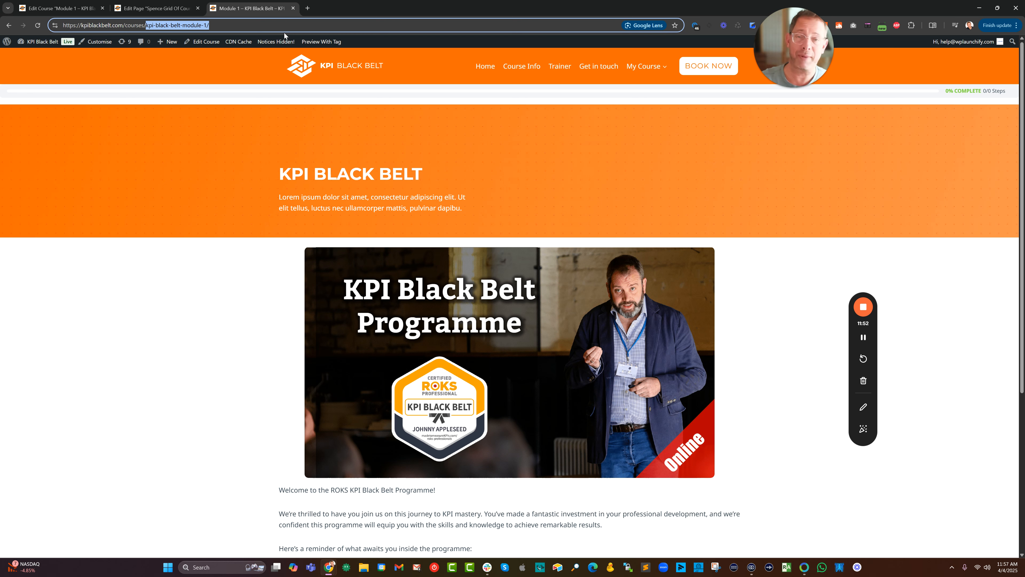
pyautogui.scroll(-6, 315, 187)
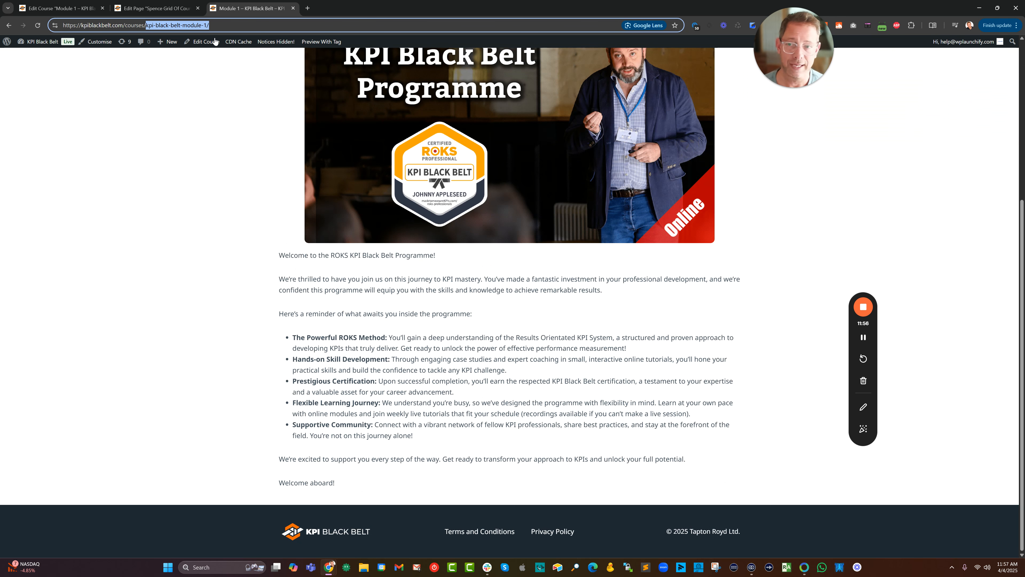
pyautogui.scroll(6, 350, 225)
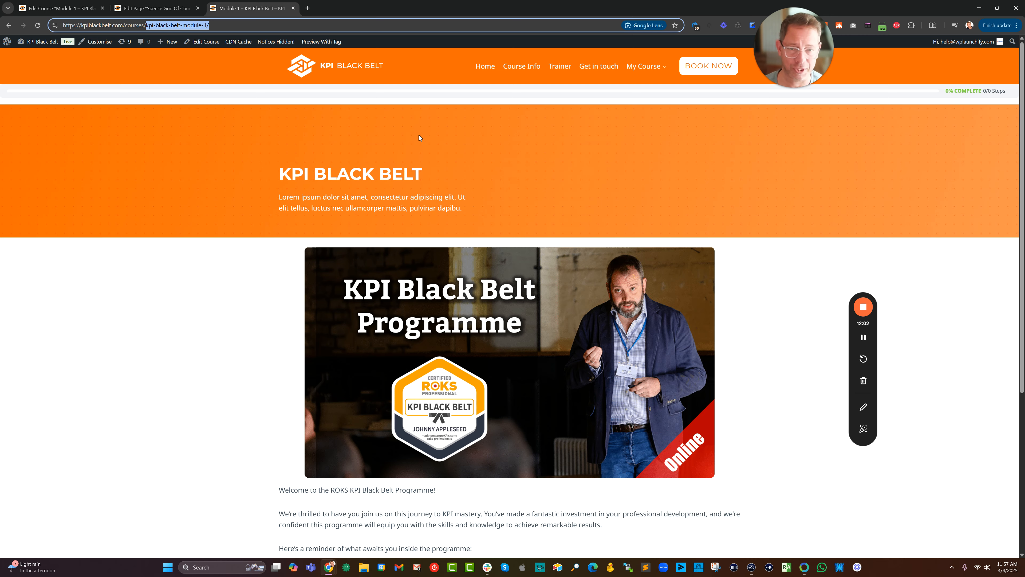
pyautogui.scroll(-6, 419, 135)
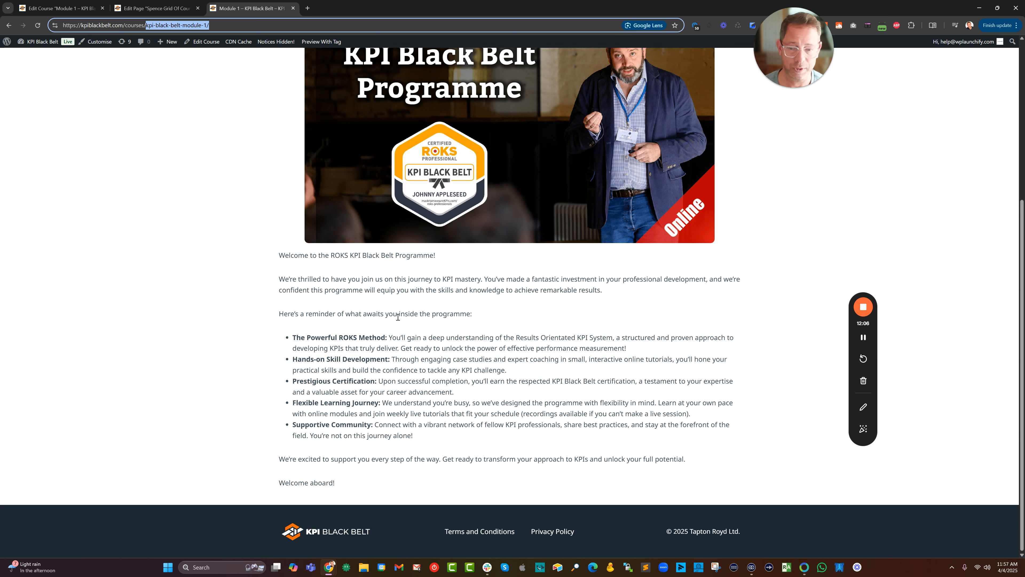
pyautogui.scroll(6, 420, 409)
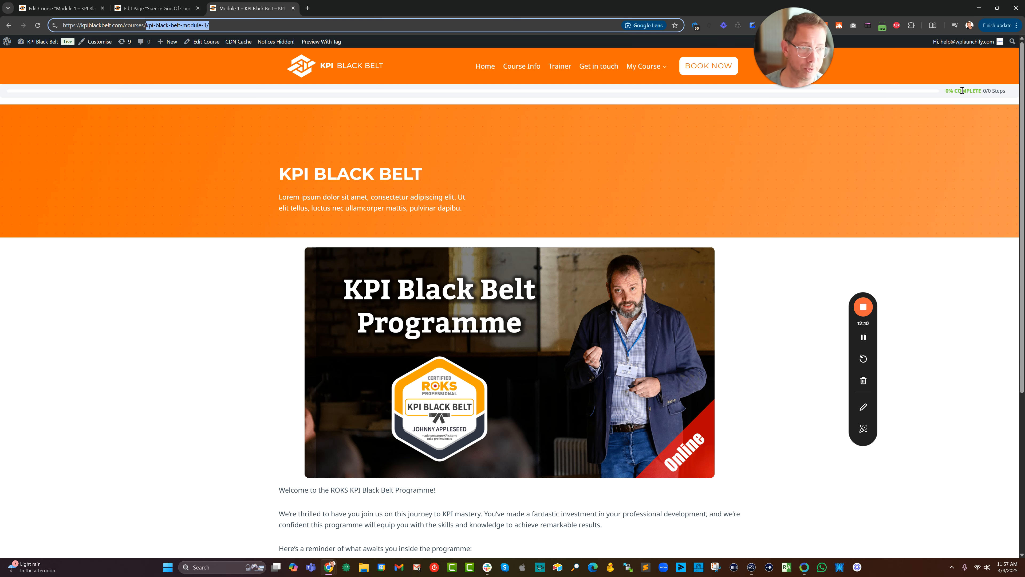
pyautogui.scroll(-6, 886, 152)
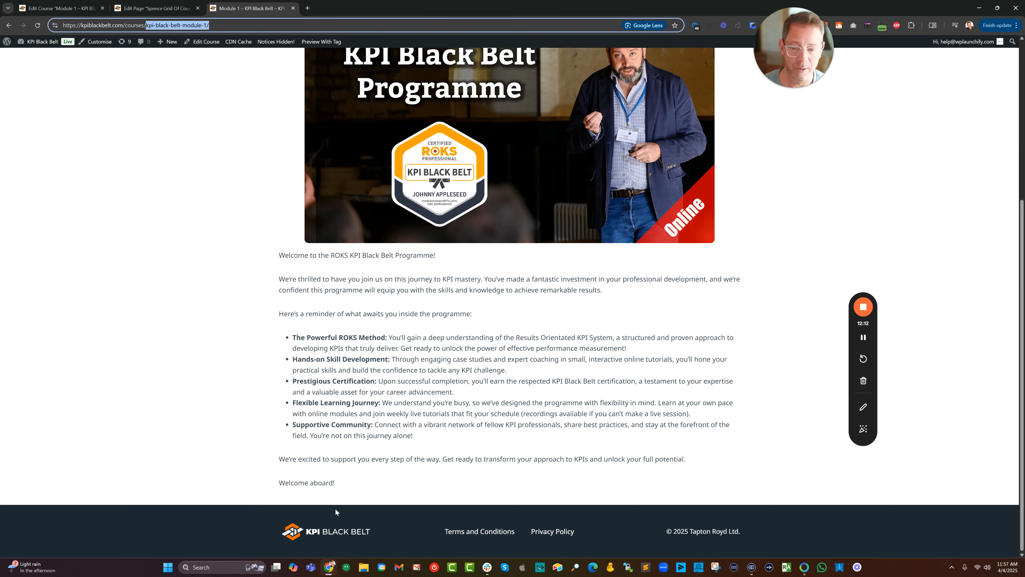
pyautogui.scroll(6, 398, 446)
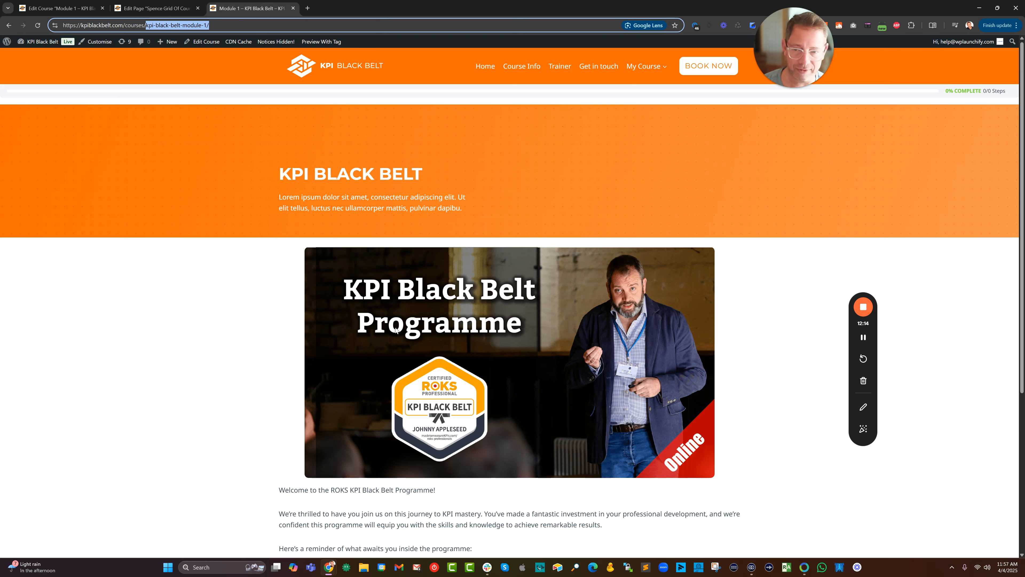
# Open the Module 1 course for editing and expand its first row layout and section in the block list.
pyautogui.click(204, 41)
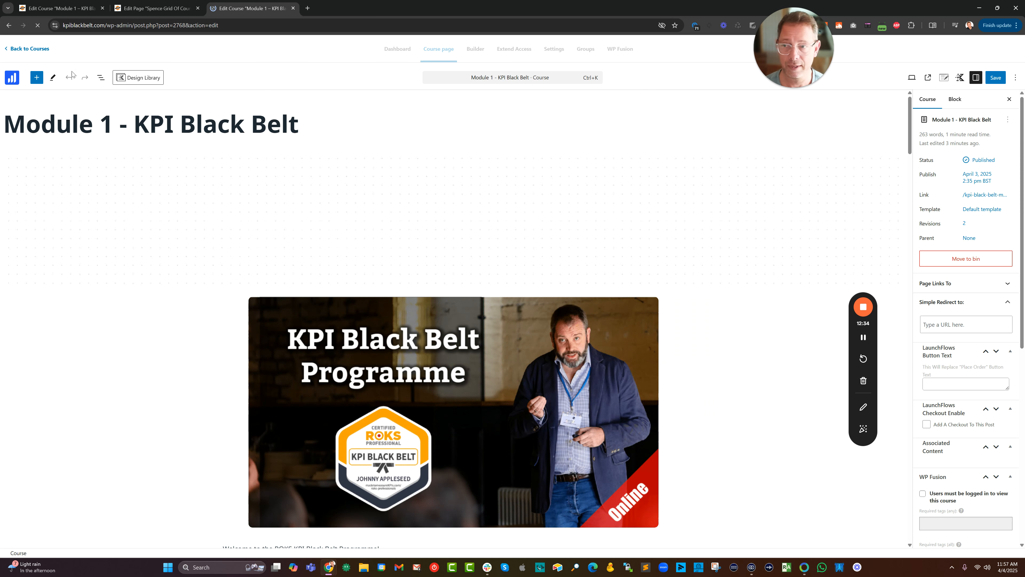
pyautogui.hotkey('shift', 'alt', 'o')
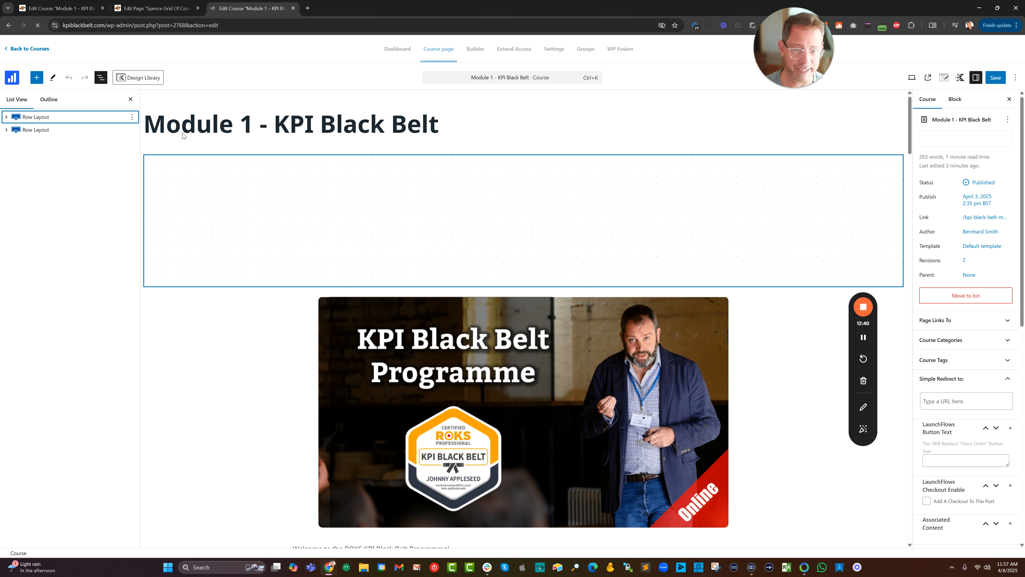
pyautogui.click(6, 118)
pyautogui.click(6, 118)
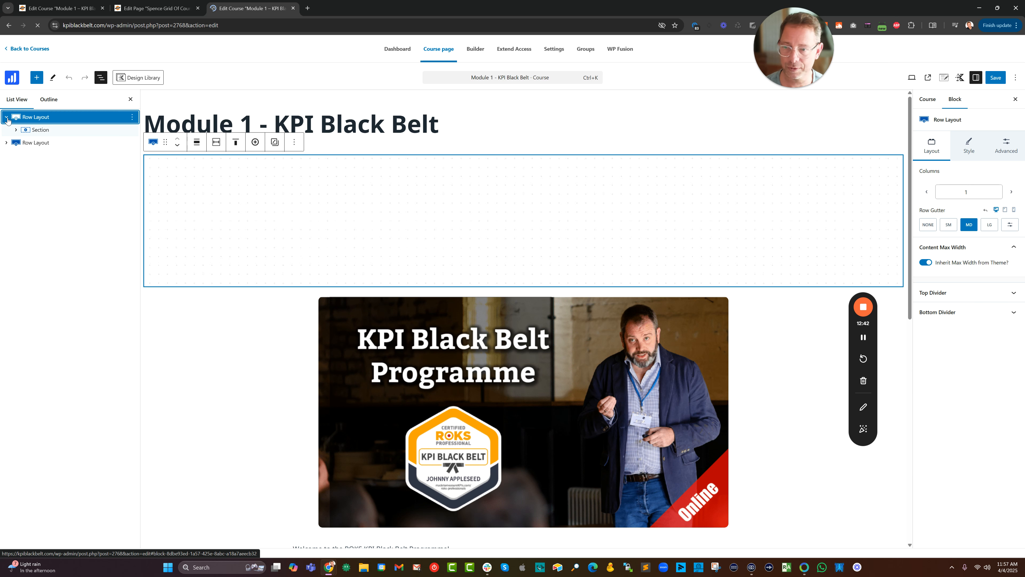
pyautogui.click(15, 130)
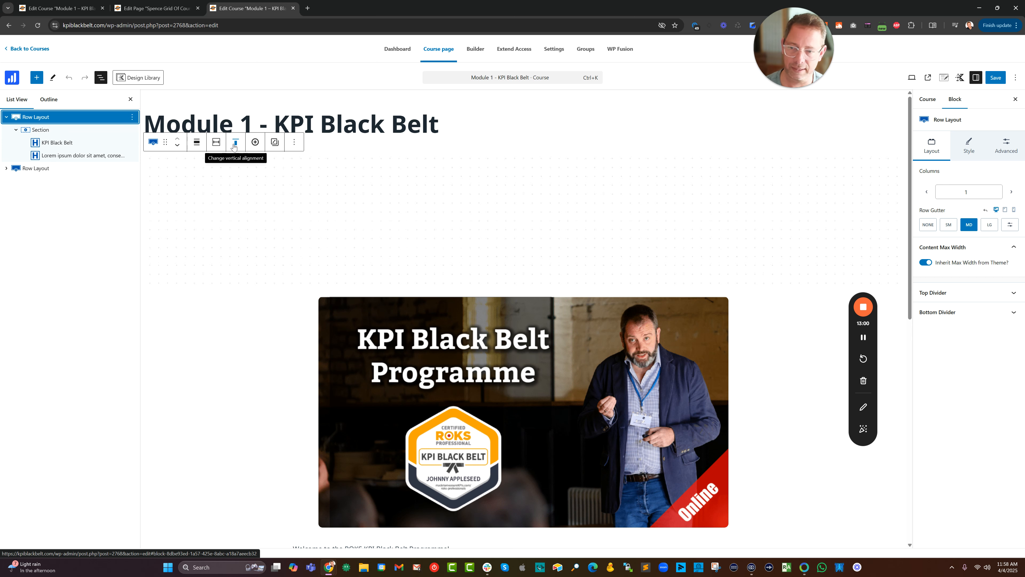
# Clear the top and bottom padding of the course's first row layout.
pyautogui.click(1007, 146)
pyautogui.doubleClick(929, 212)
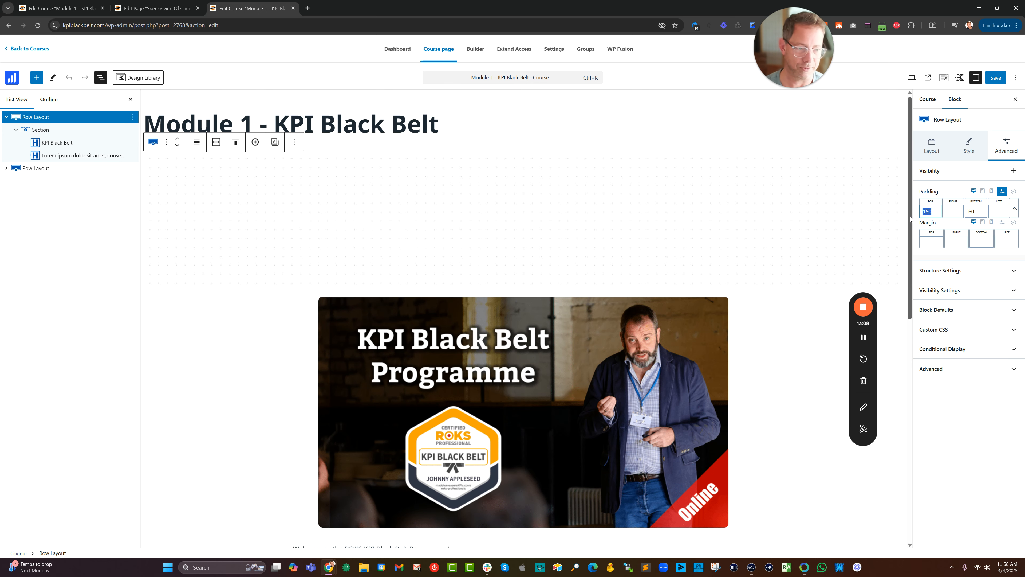
pyautogui.press('BackSpace')
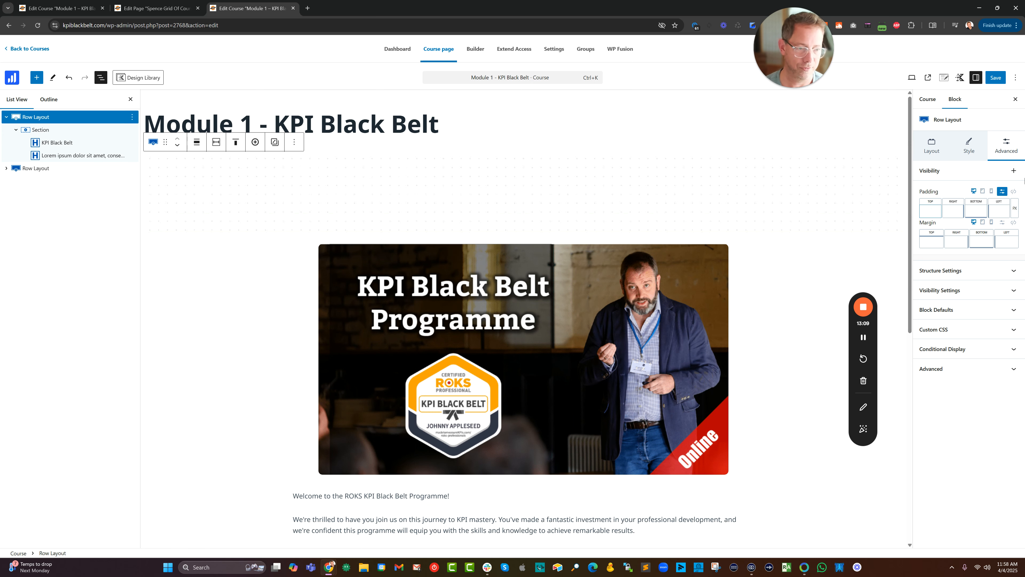
pyautogui.click(983, 208)
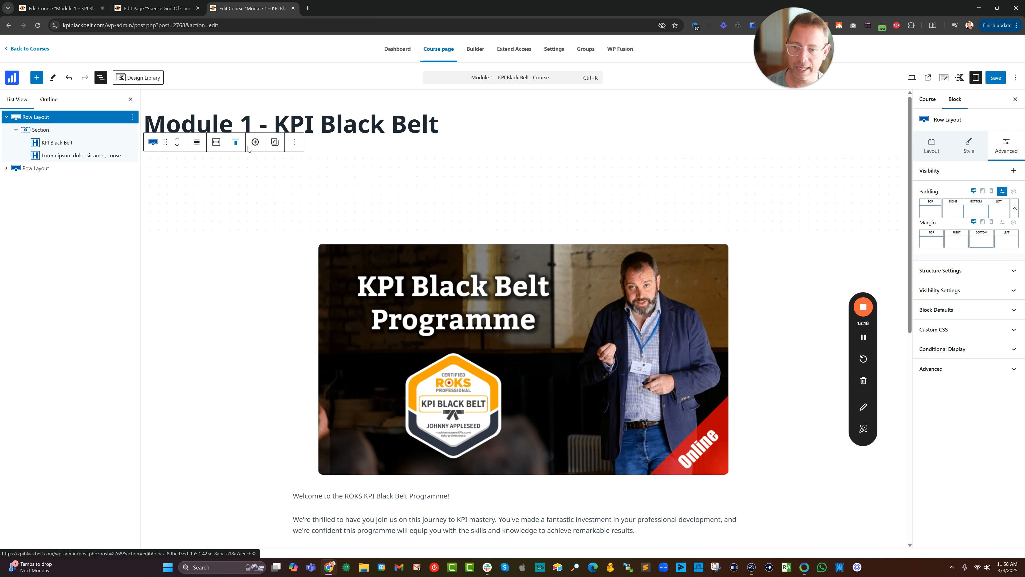
# Vertically align the first row layout's content to the middle and save the course.
pyautogui.click(236, 142)
pyautogui.click(250, 183)
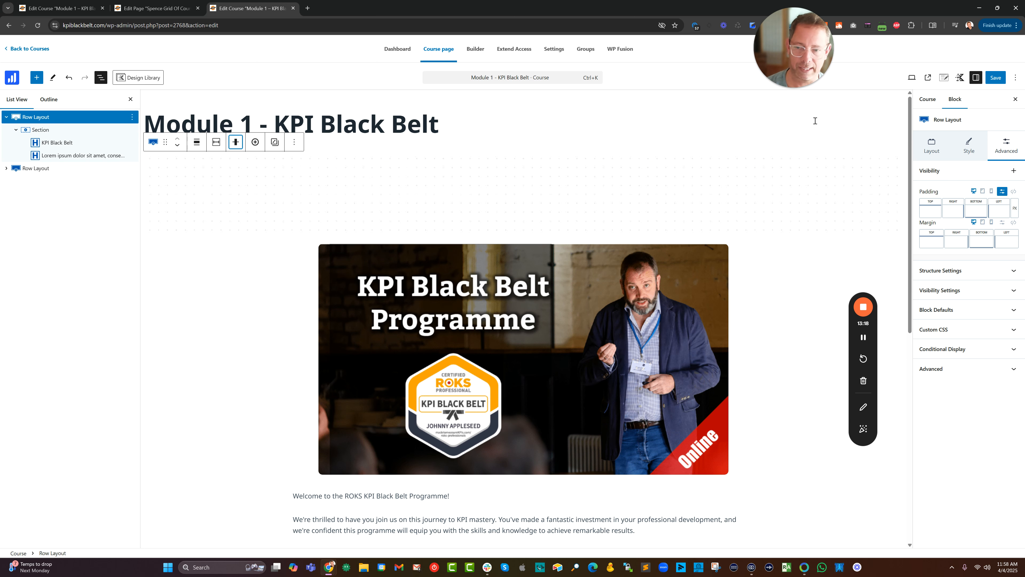
pyautogui.click(994, 78)
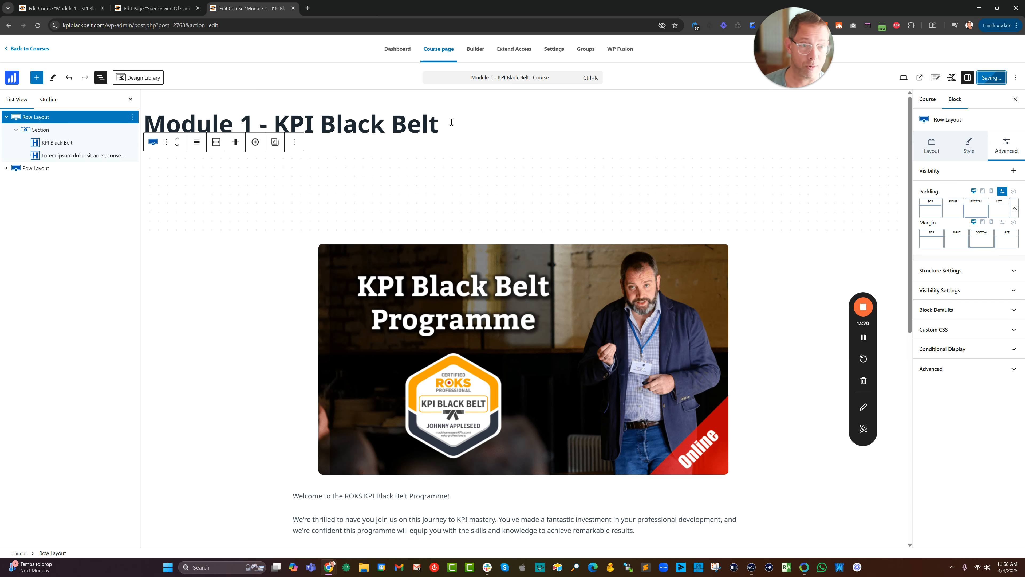
# Add a Buttons (Adv) block below the "Welcome aboard!" paragraph with the button text "Start Lesson One".
pyautogui.scroll(-5, 503, 152)
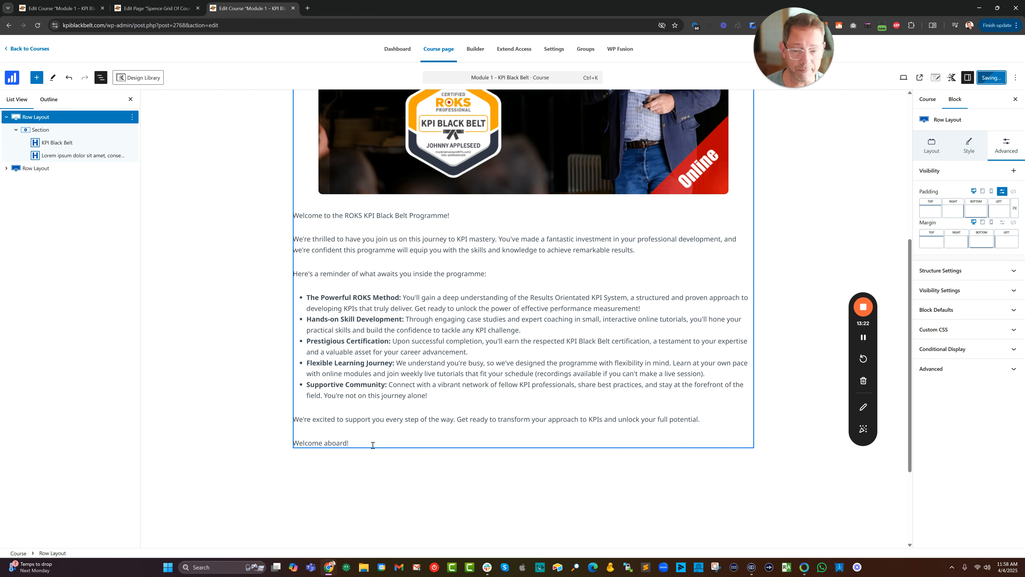
pyautogui.click(372, 445)
pyautogui.press('Return')
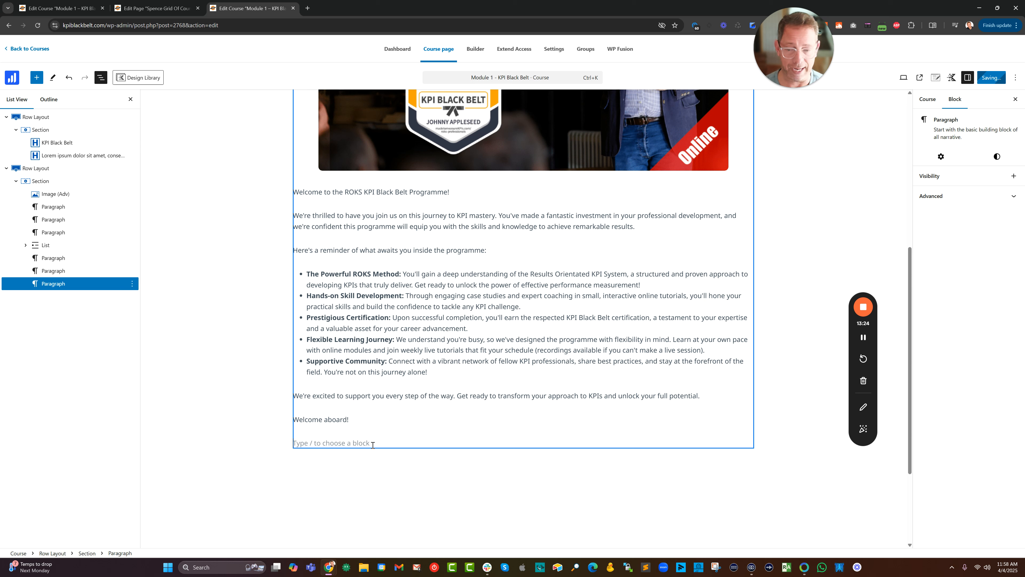
pyautogui.write('/button')
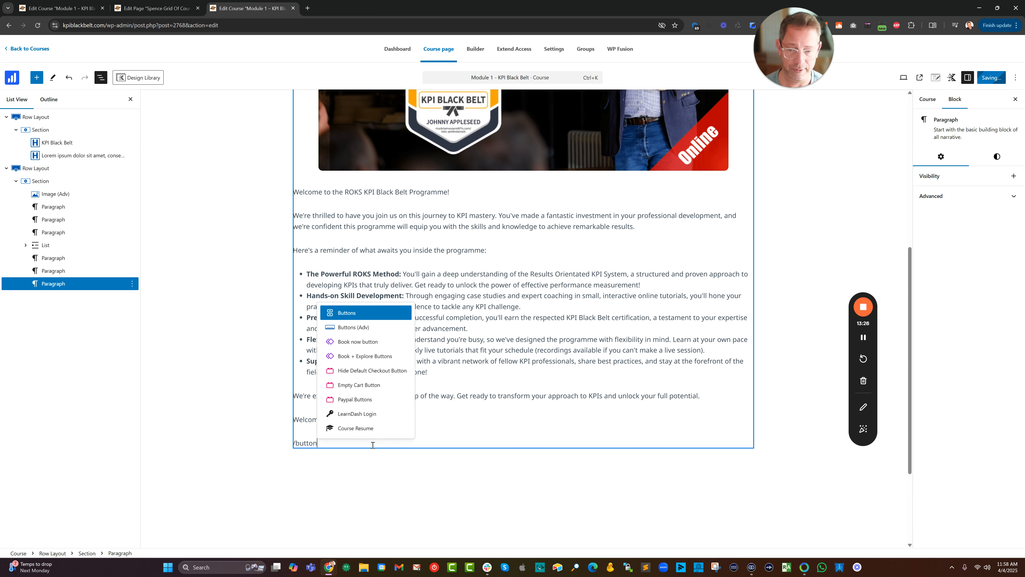
pyautogui.press('Down')
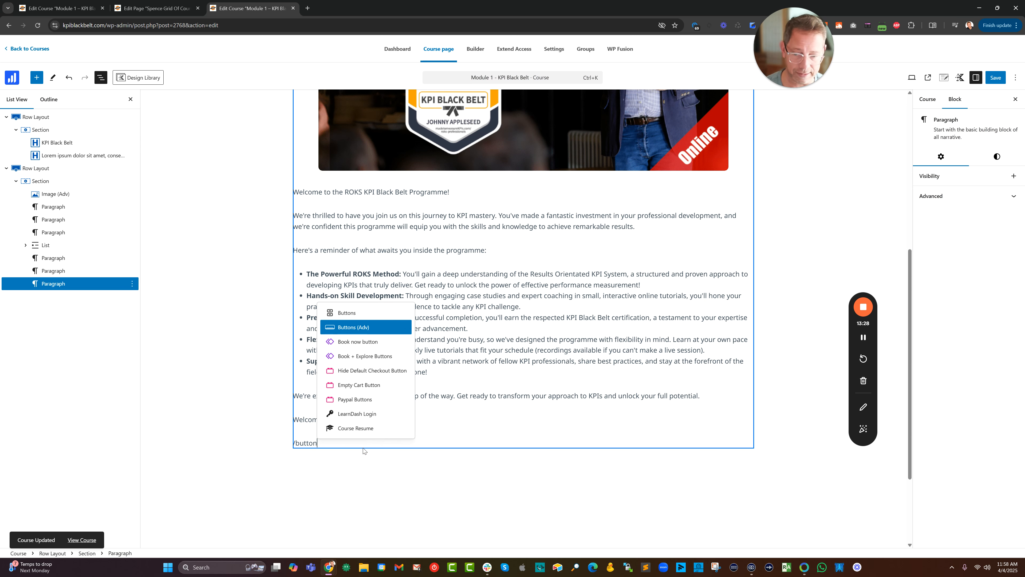
pyautogui.press('Return')
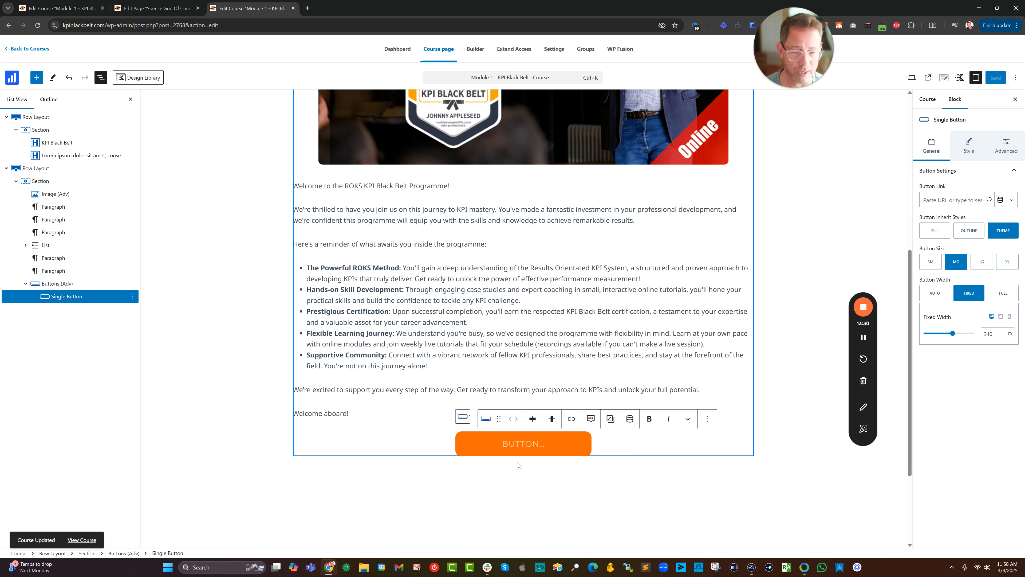
pyautogui.write('Start Lesson One')
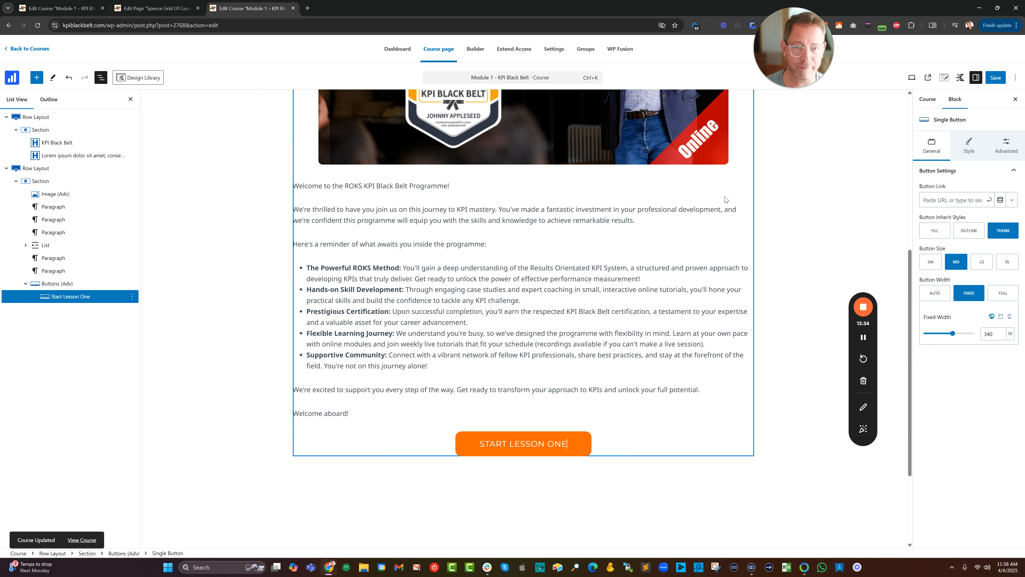
# Link the Start Lesson One button to the copied module-1-feedback lesson URL and save the course.
pyautogui.click(972, 202)
pyautogui.hotkey('ctrl', 'v')
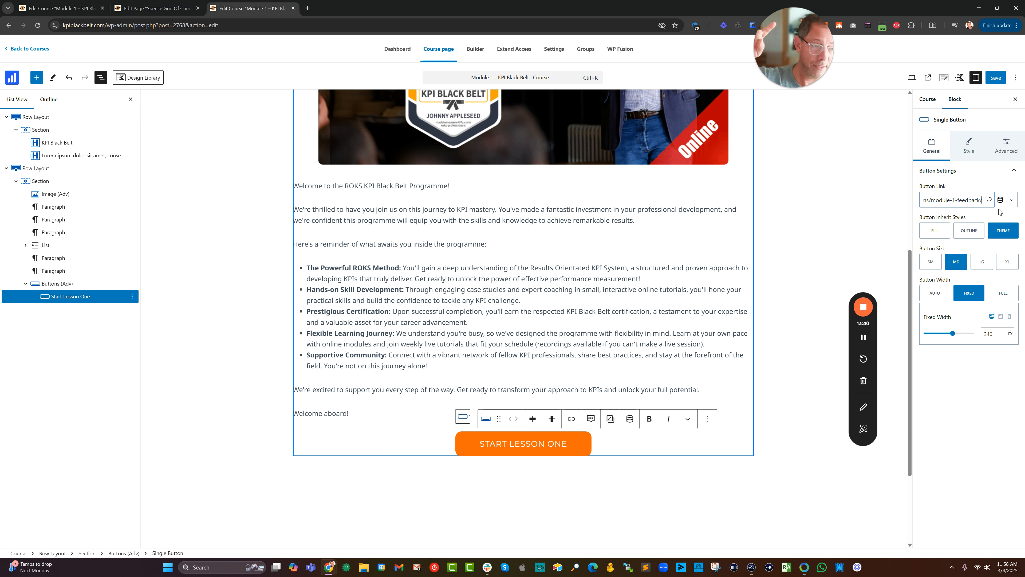
pyautogui.click(989, 199)
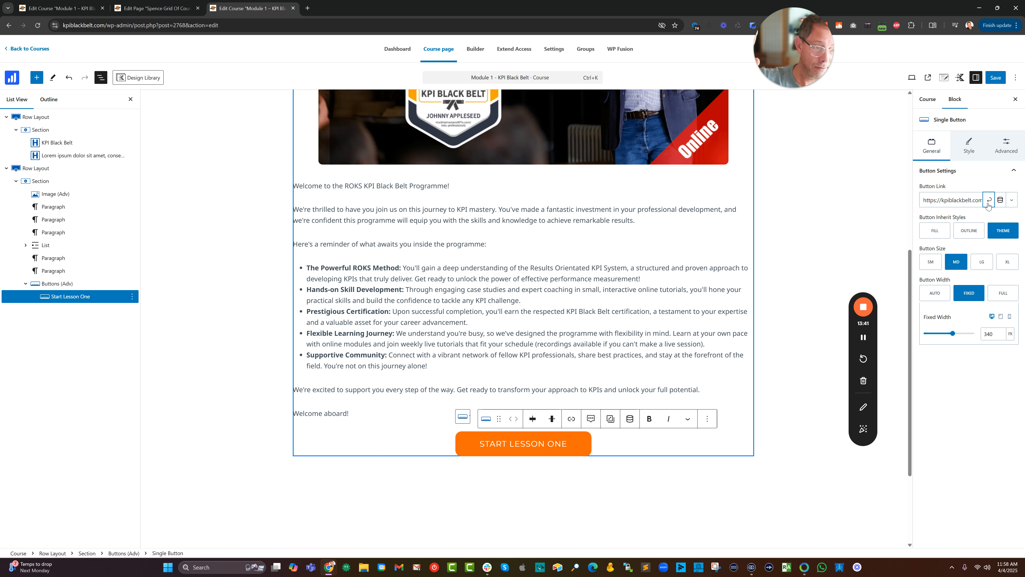
pyautogui.click(993, 82)
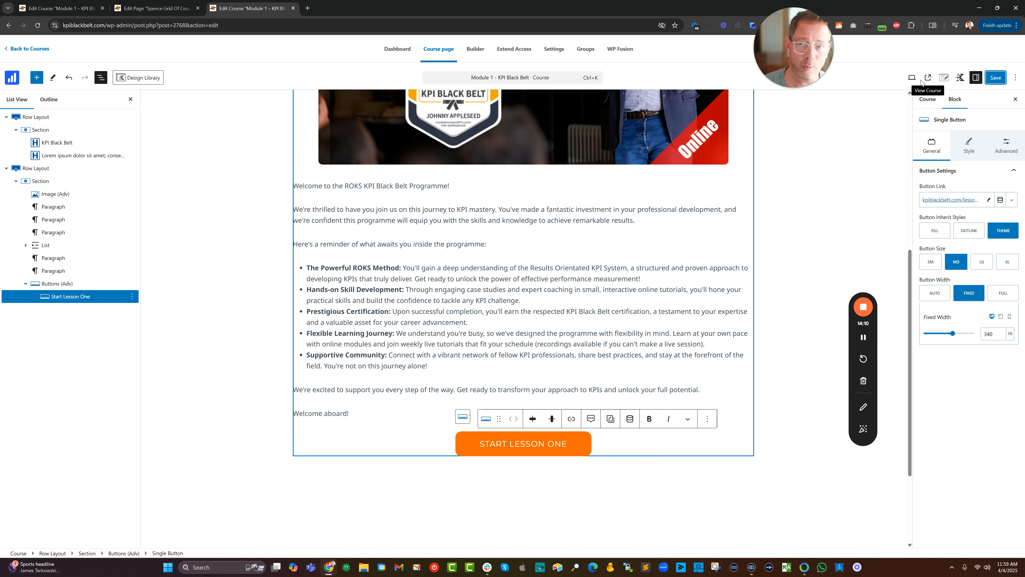
# Check the published course header, set the first row layout's top and bottom padding to XL, and save the course.
pyautogui.click(928, 78)
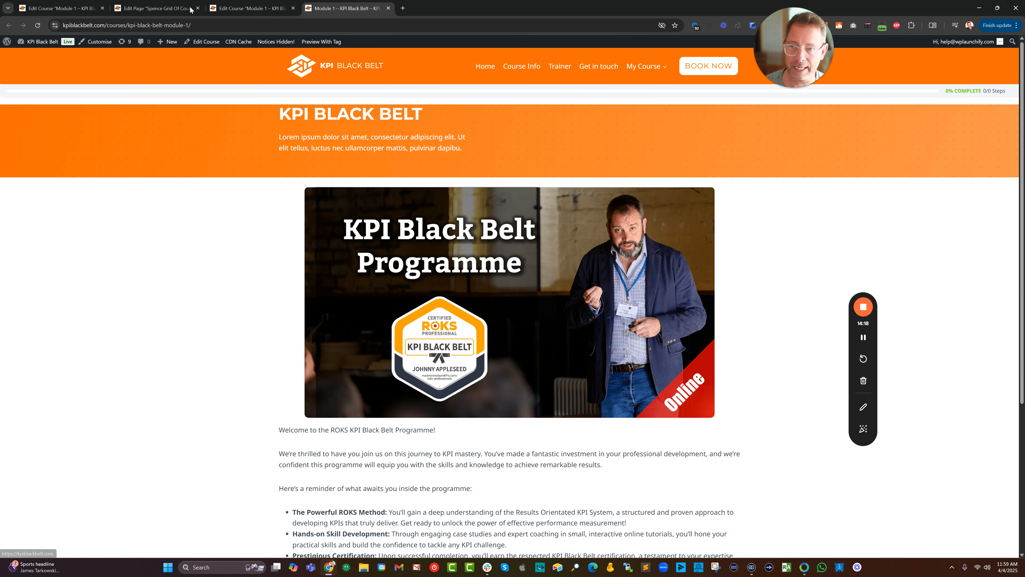
pyautogui.click(227, 9)
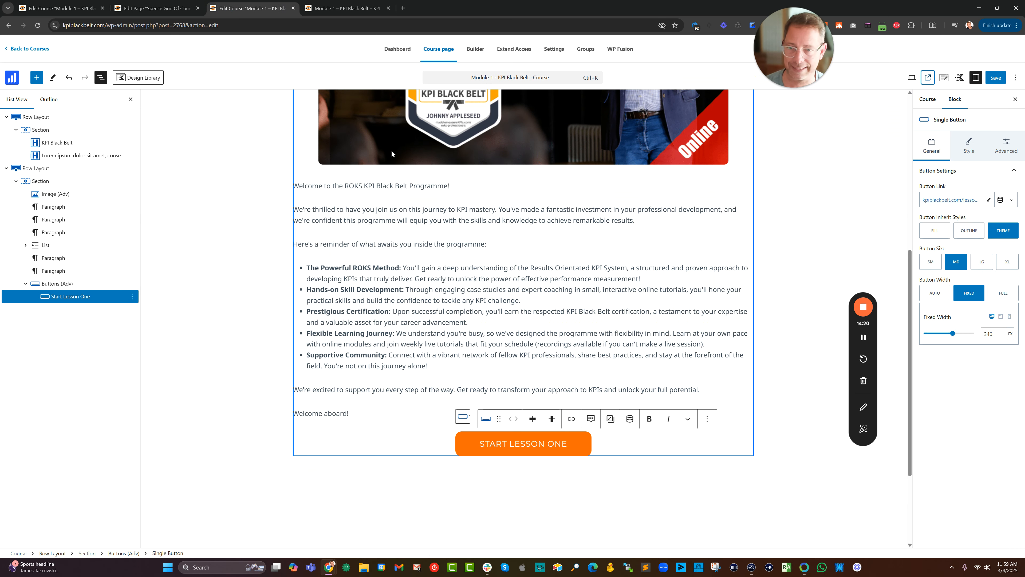
pyautogui.click(53, 118)
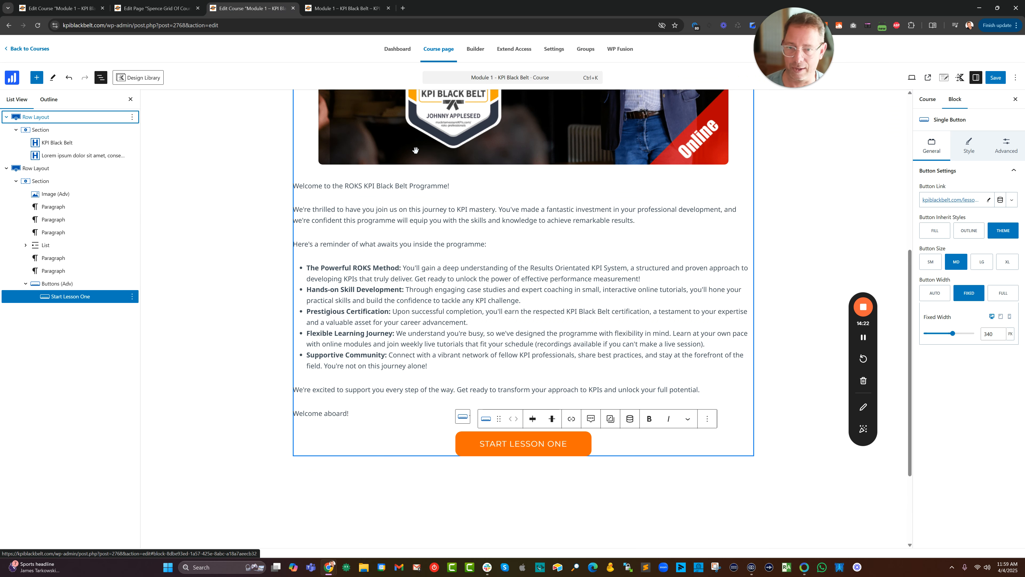
pyautogui.scroll(-4, 452, 152)
pyautogui.scroll(4, 460, 141)
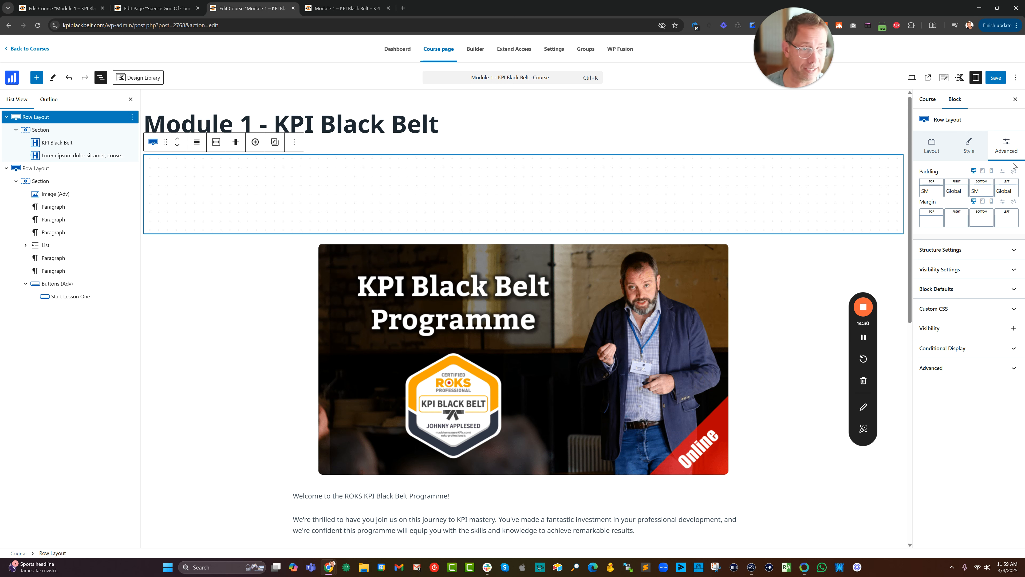
pyautogui.click(939, 193)
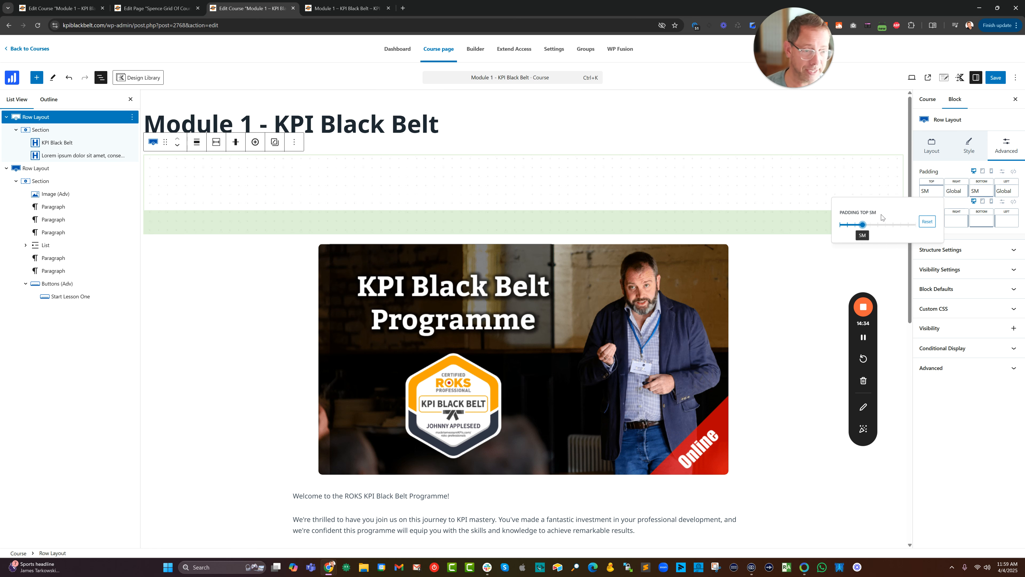
pyautogui.moveTo(864, 225); pyautogui.dragTo(885, 227)
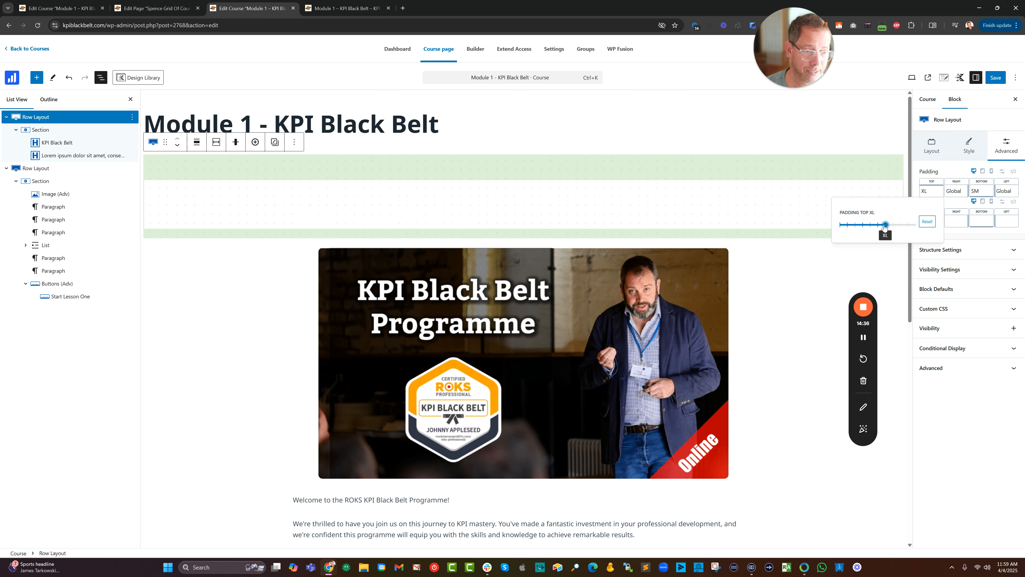
pyautogui.click(983, 192)
pyautogui.moveTo(923, 228); pyautogui.dragTo(938, 228)
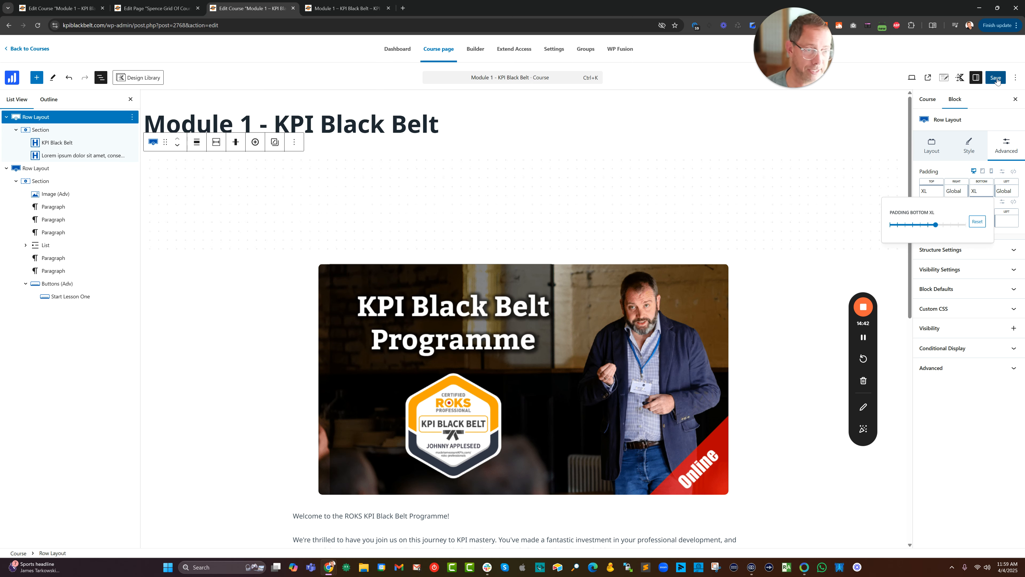
pyautogui.hotkey('ctrl', 's')
# Reload the published Module 1 course page, check the header spacing, and follow the Start Lesson One button to its lesson.
pyautogui.click(323, 12)
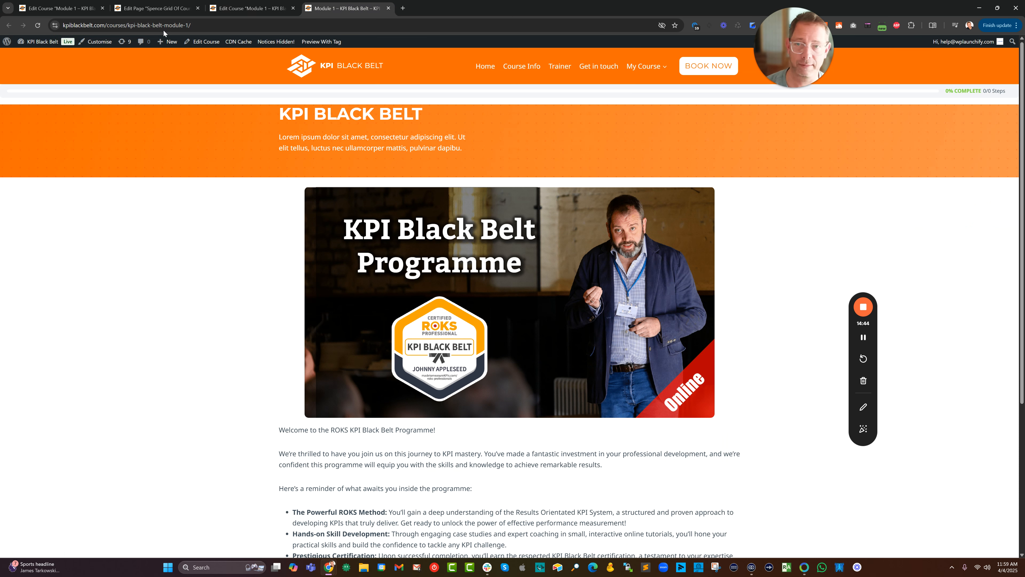
pyautogui.click(39, 25)
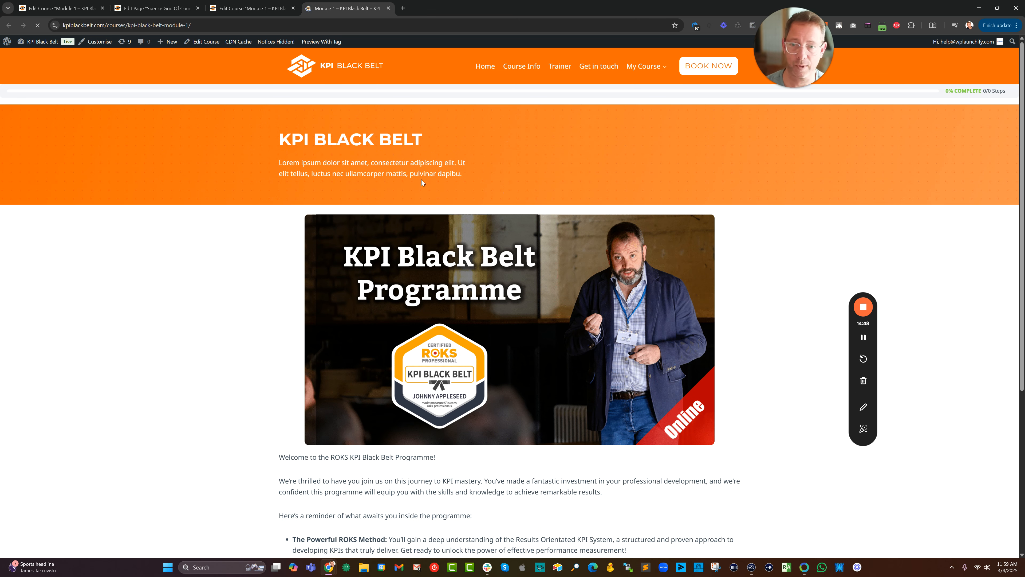
pyautogui.scroll(-1, 447, 140)
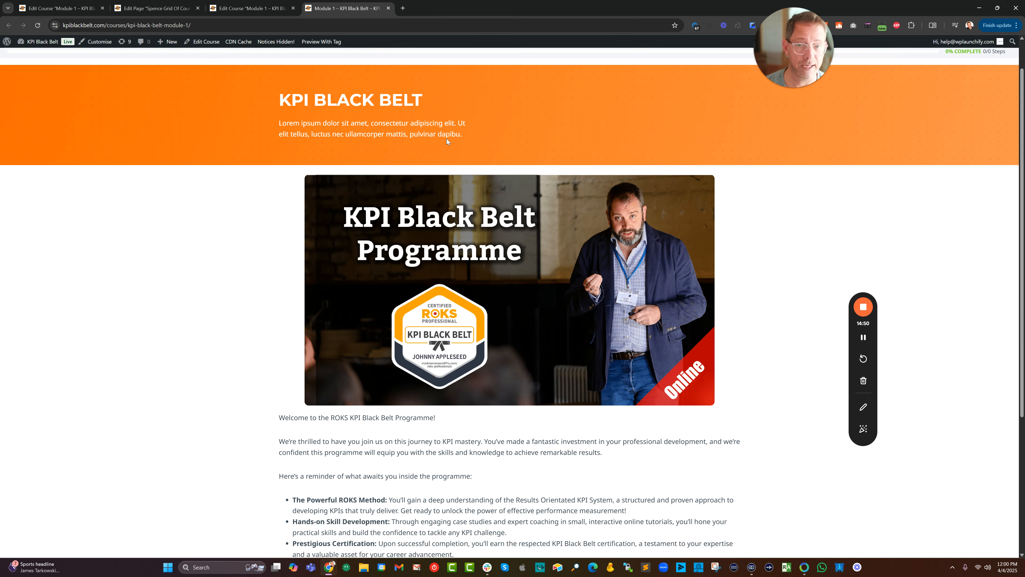
pyautogui.scroll(1, 448, 140)
pyautogui.scroll(-6, 507, 156)
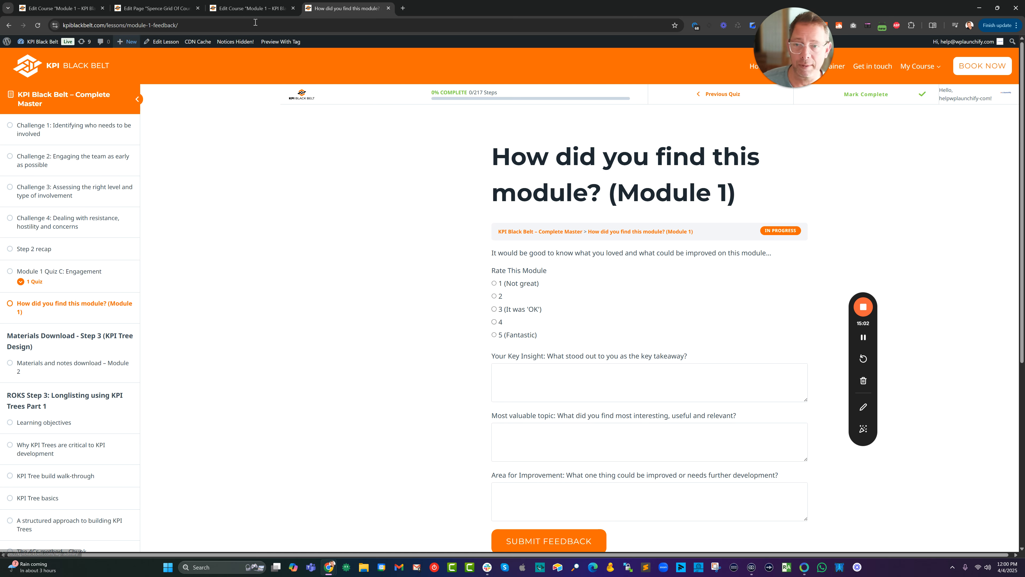
# View the published Spence Grid Of Courses page and test the path from the Module 1 tile through the Start Lesson One button.
pyautogui.click(163, 12)
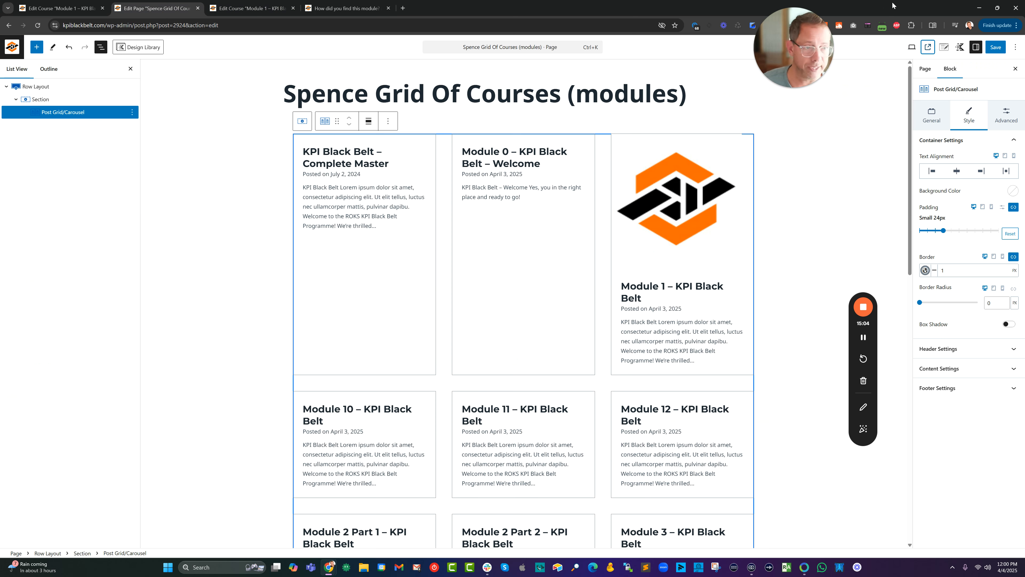
pyautogui.click(928, 47)
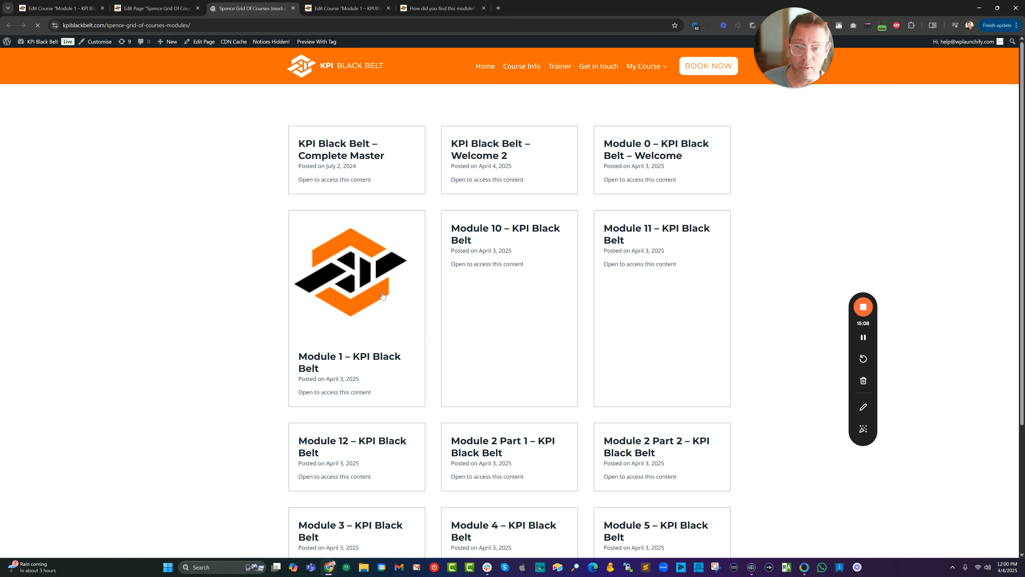
pyautogui.click(355, 283)
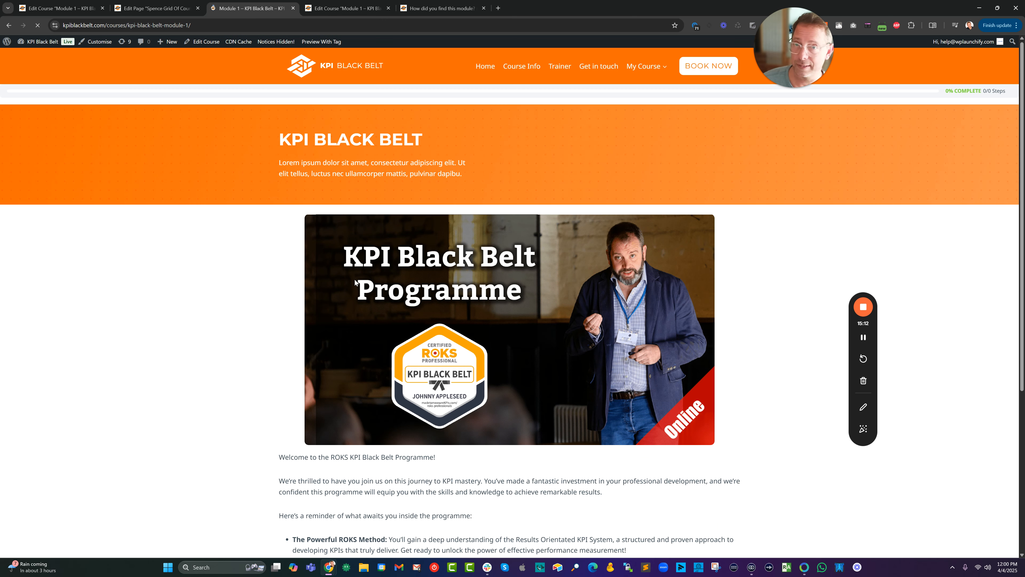
pyautogui.scroll(-5, 542, 249)
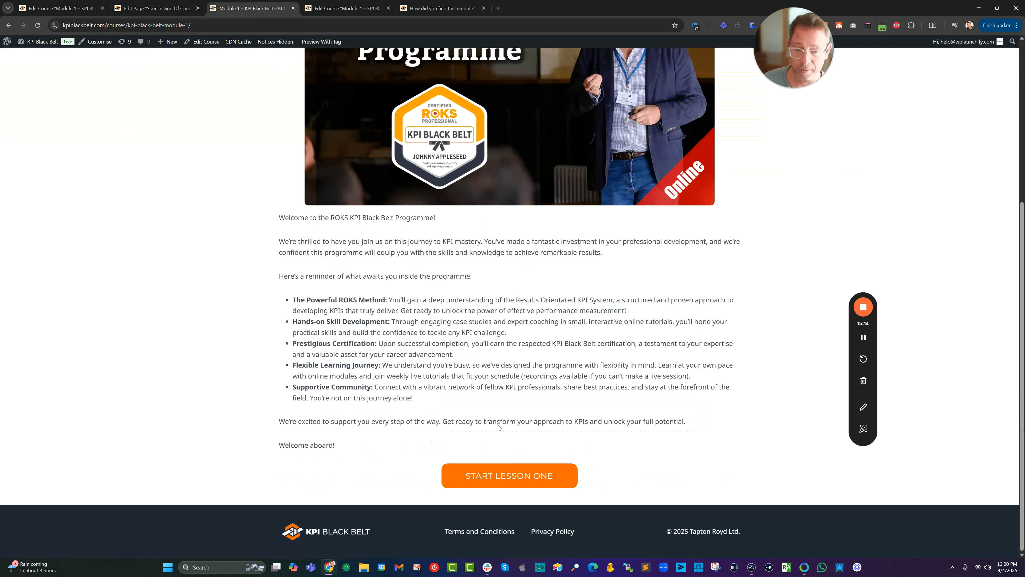
pyautogui.click(508, 477)
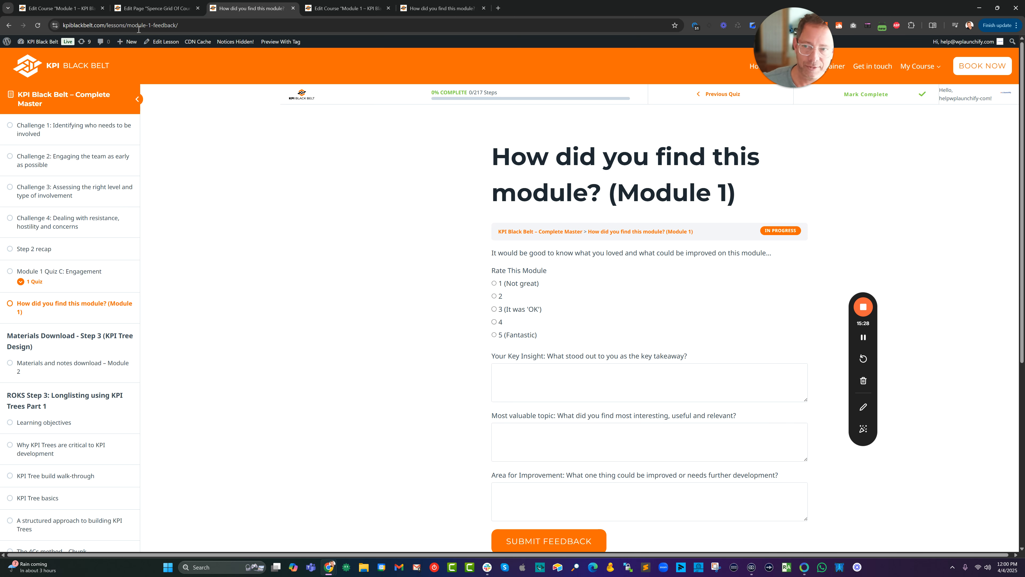
# Return to the published Module 1 course page and review the open course editors, lesson page and course grid.
pyautogui.click(8, 25)
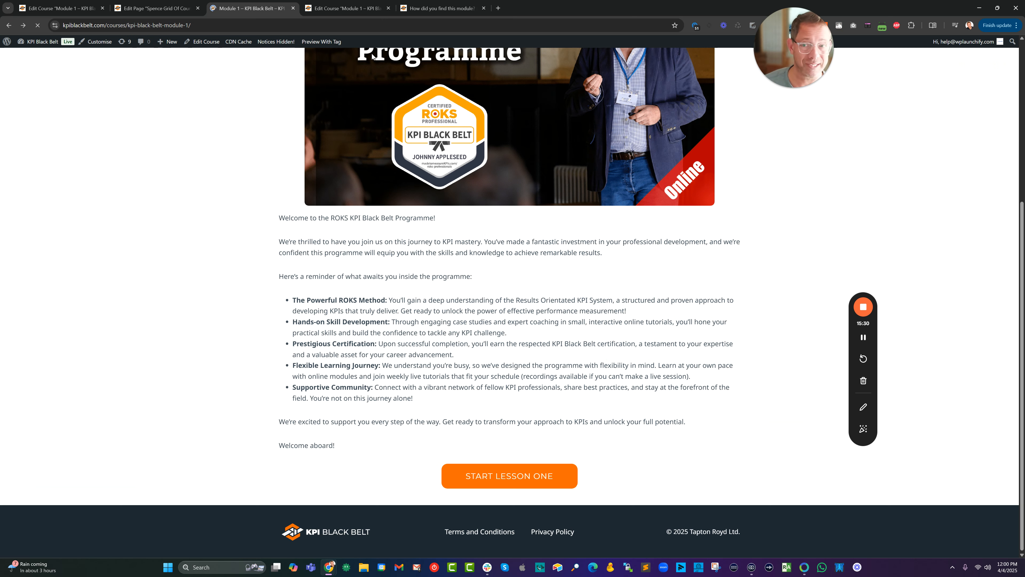
pyautogui.scroll(6, 551, 259)
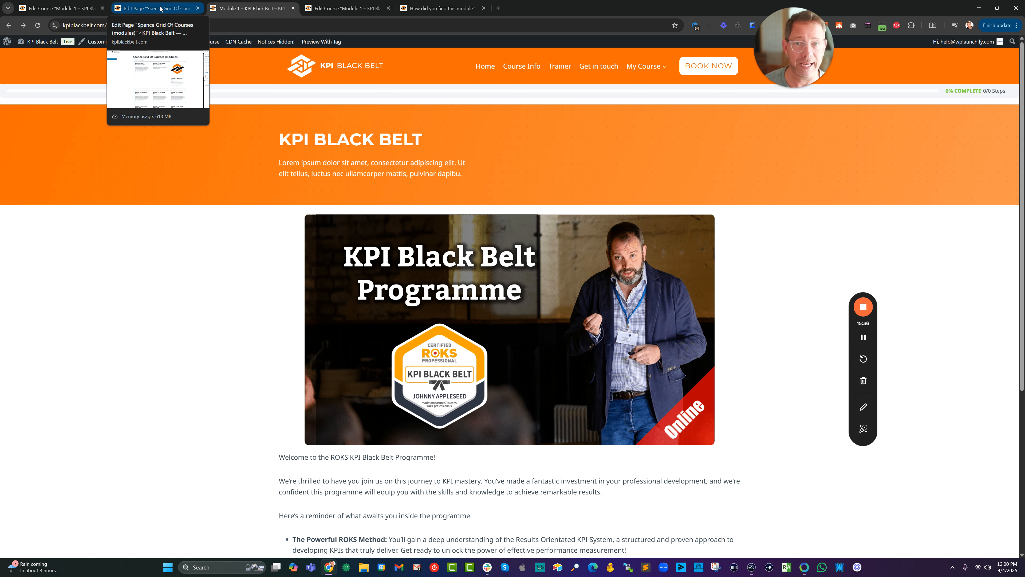
pyautogui.click(60, 8)
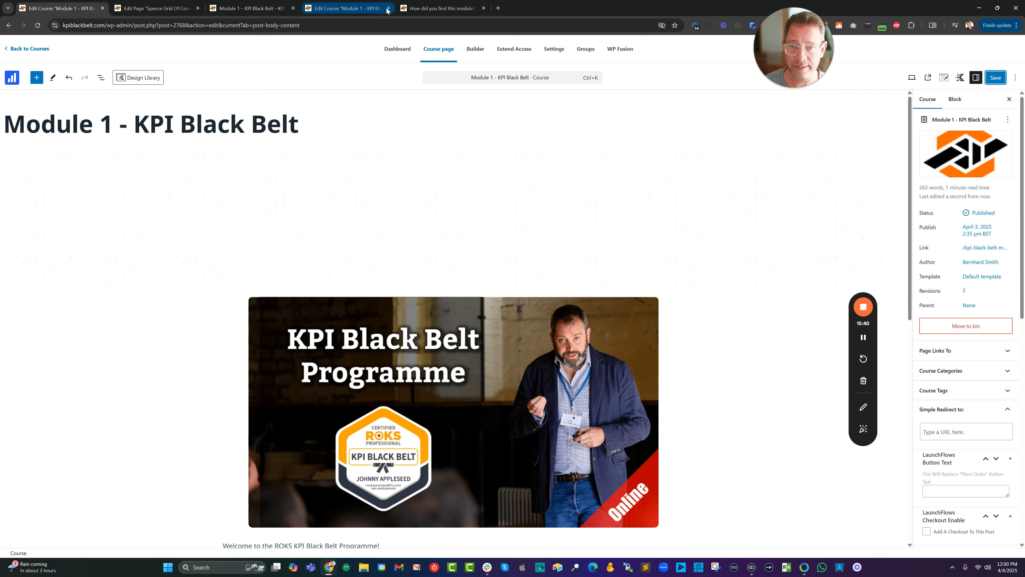
pyautogui.click(363, 9)
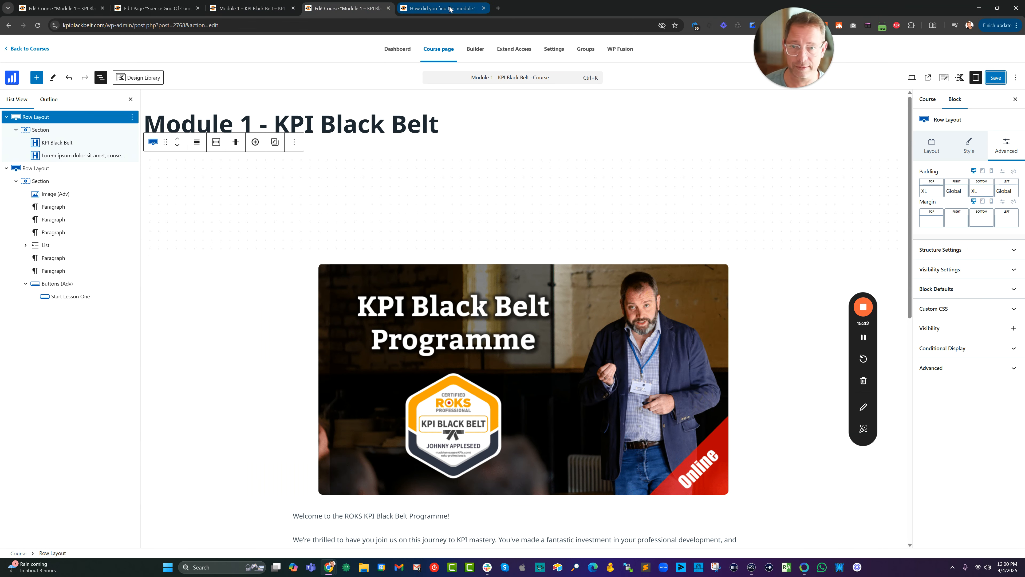
pyautogui.click(450, 9)
pyautogui.click(161, 9)
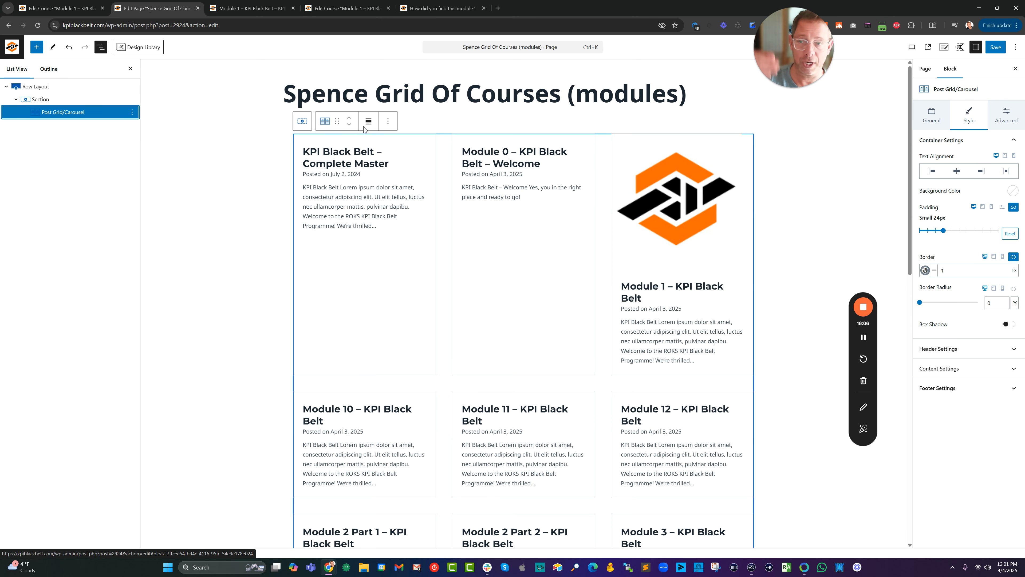
pyautogui.click(250, 9)
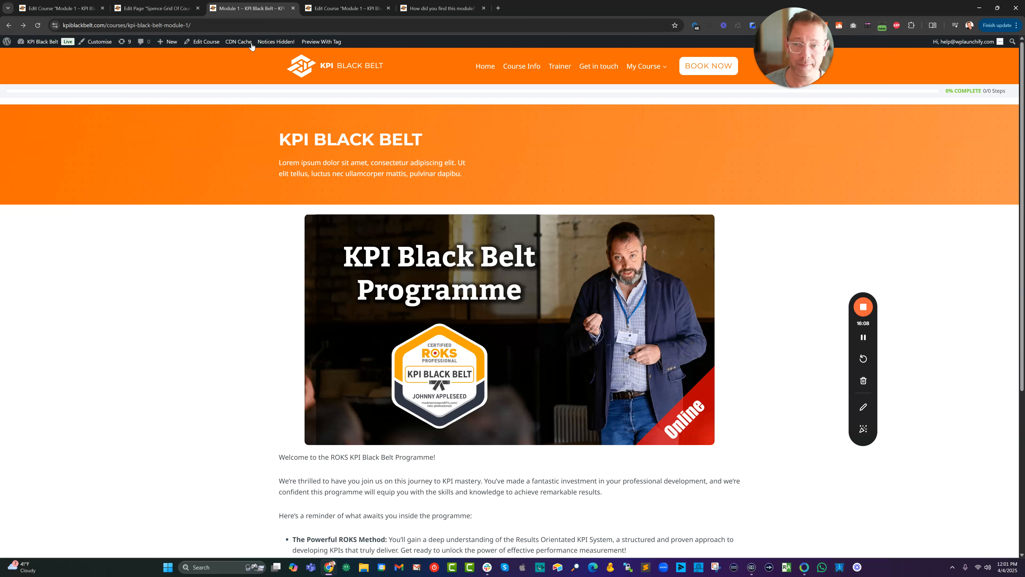
# Open the Module 1 course for editing and try WP Fusion's logged-in requirement with its required tags list.
pyautogui.click(211, 43)
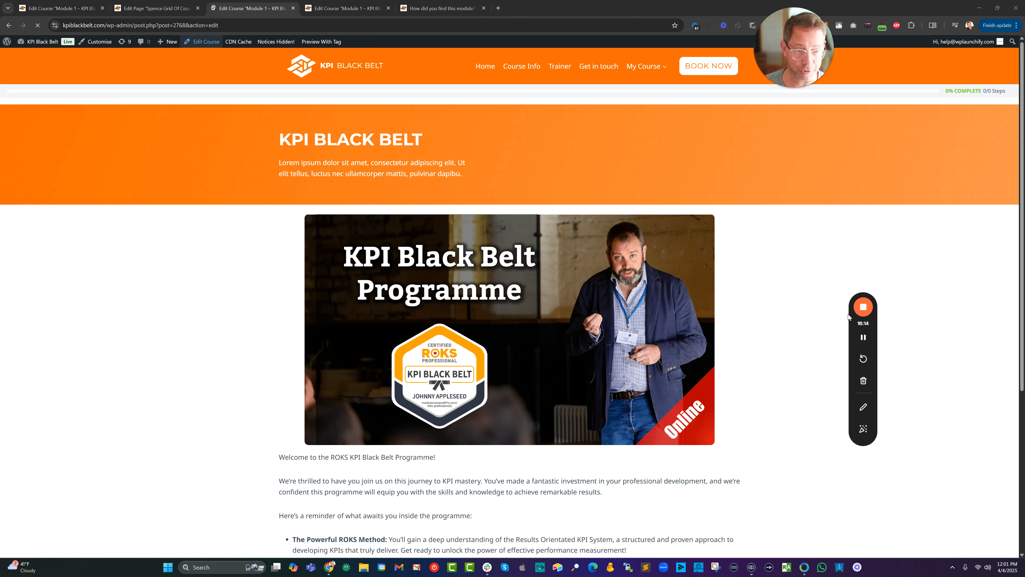
pyautogui.moveTo(849, 314); pyautogui.dragTo(745, 284)
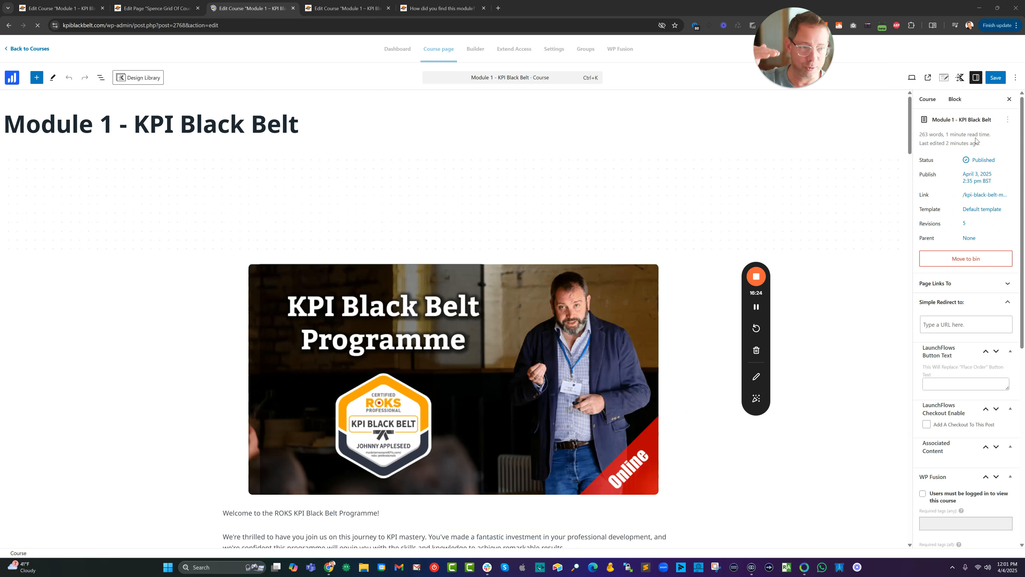
pyautogui.scroll(-5, 941, 243)
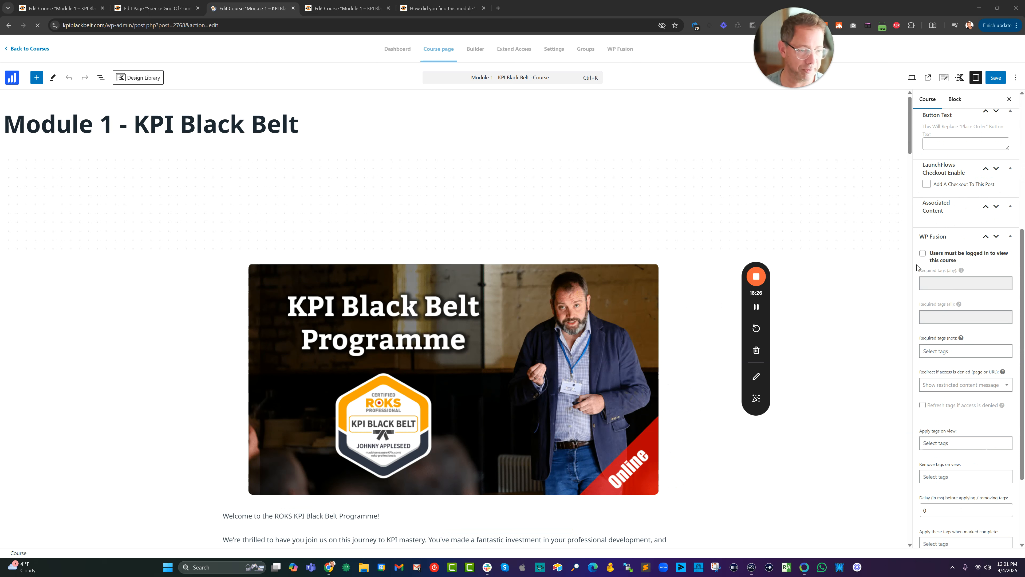
pyautogui.click(925, 255)
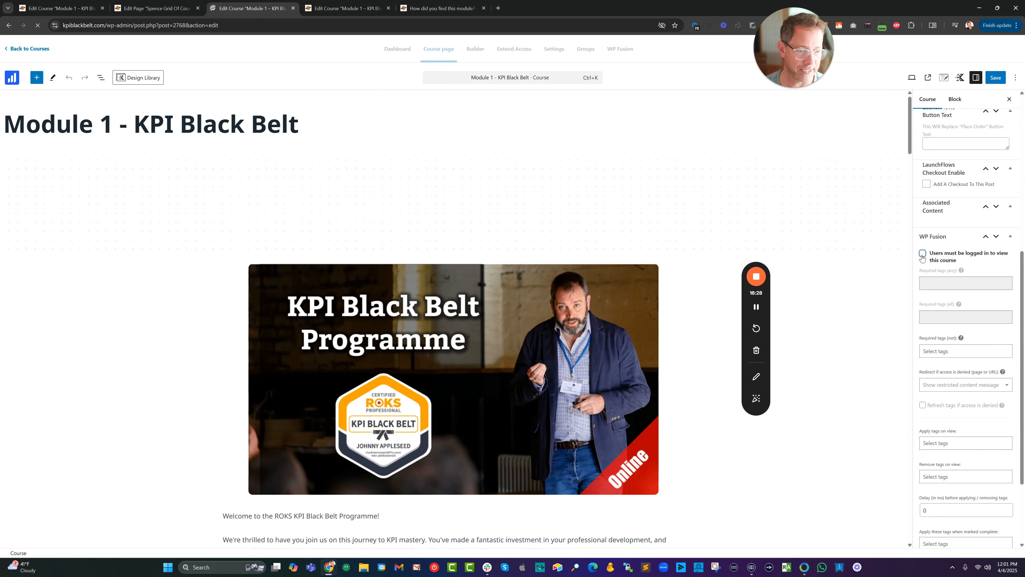
pyautogui.click(940, 283)
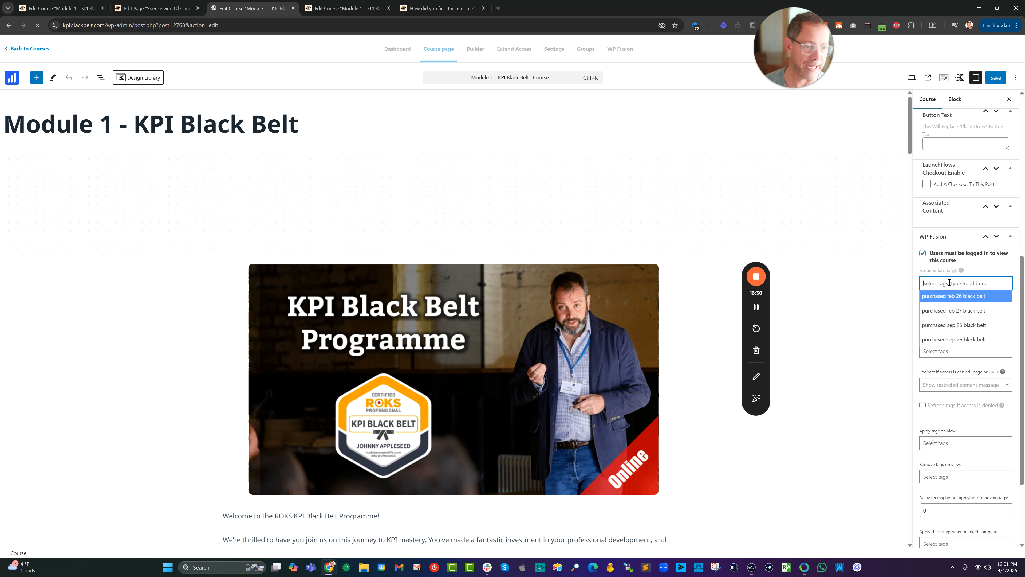
pyautogui.click(923, 253)
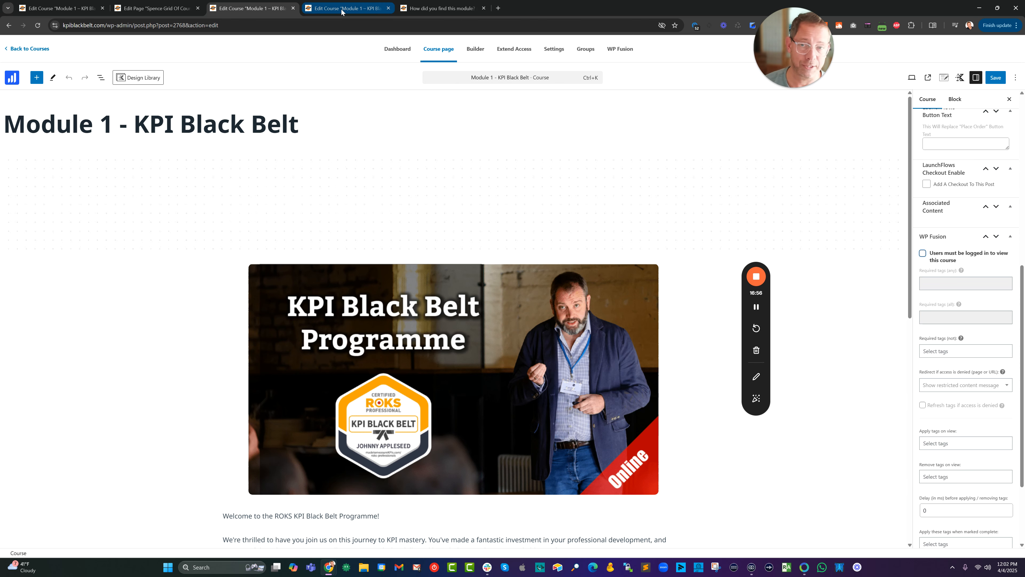
pyautogui.click(424, 12)
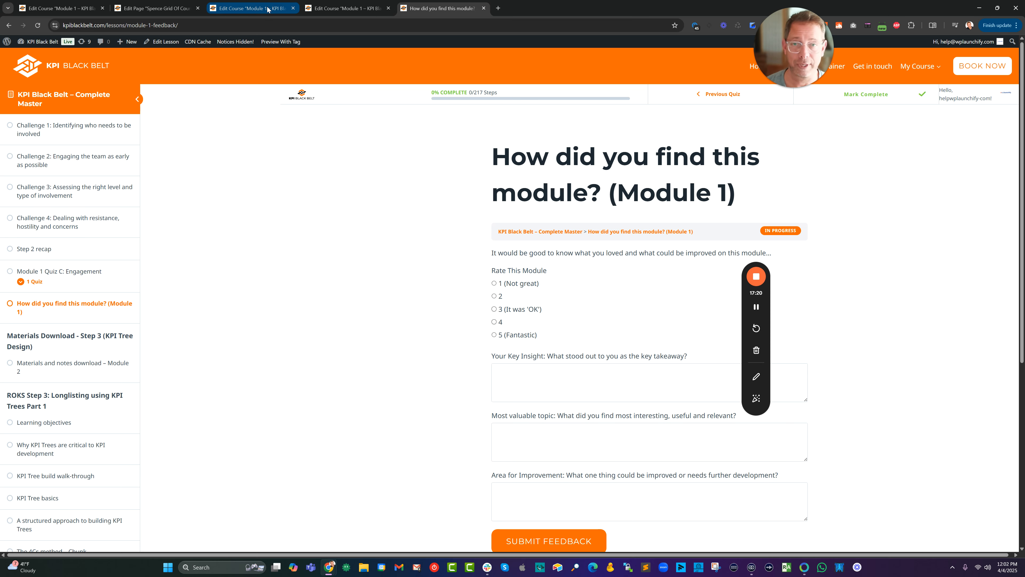
pyautogui.moveTo(267, 9)
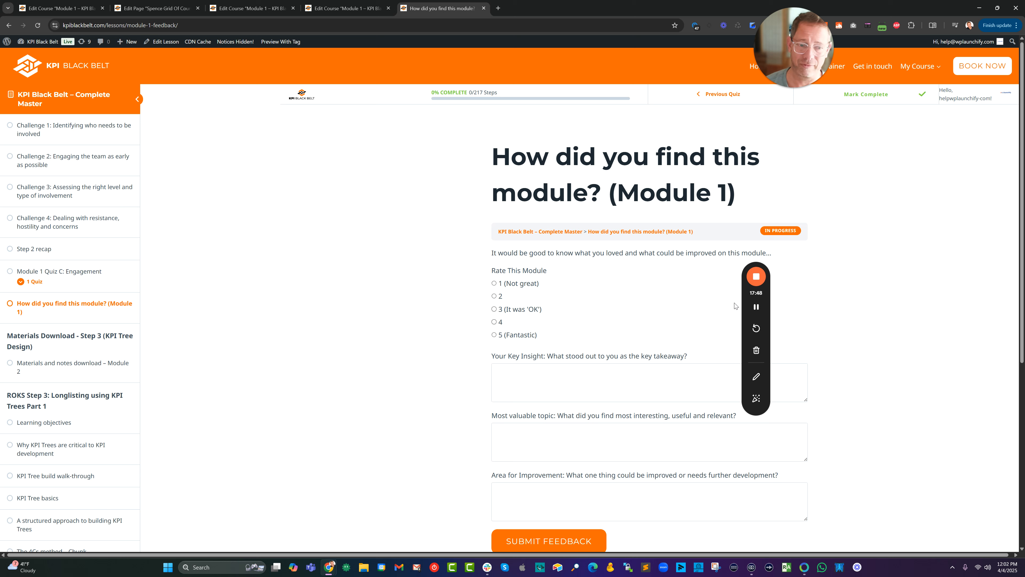
pyautogui.moveTo(745, 300); pyautogui.dragTo(893, 239)
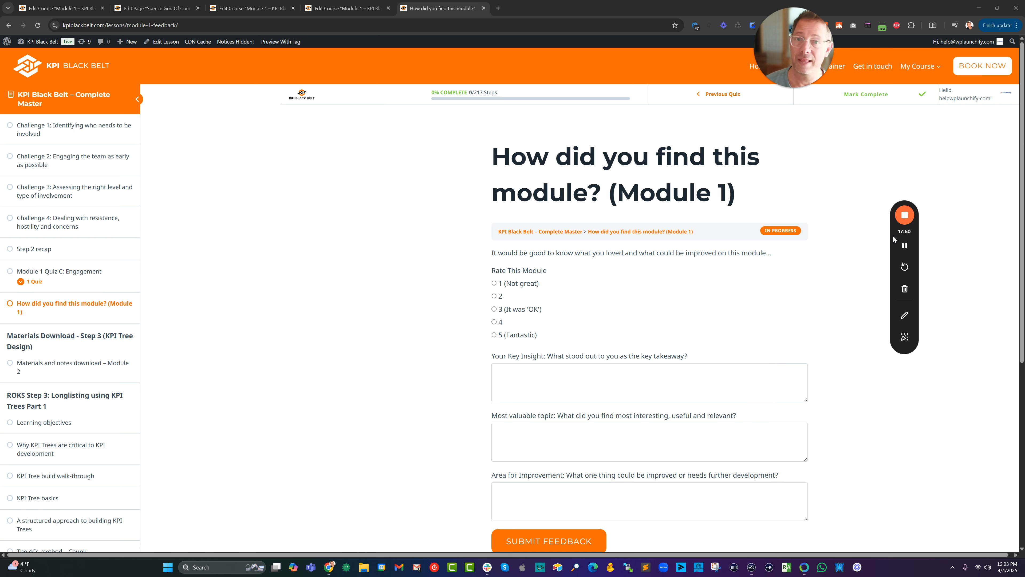